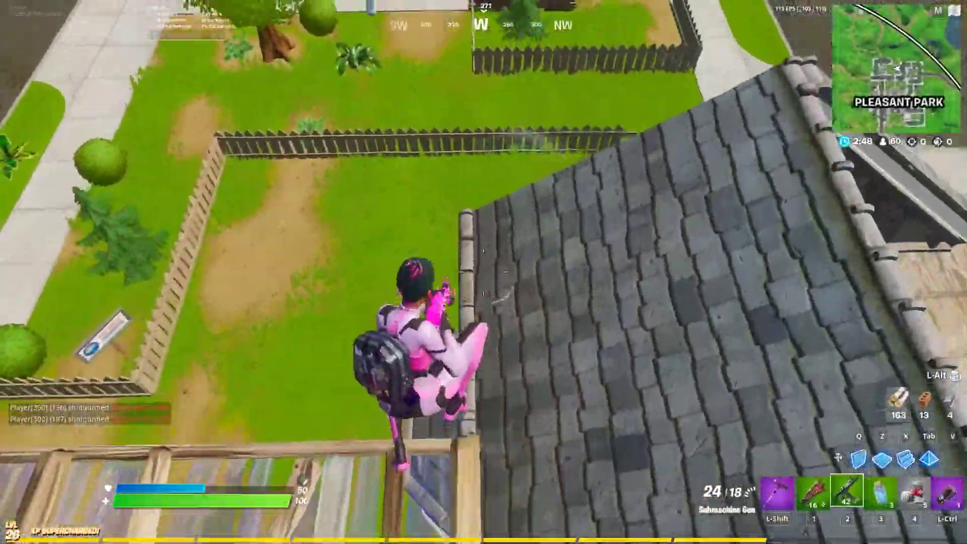
Swap to the Tactical Shotgun and harvesting tool, place a wood build, then equip Remote Explosives.
{"action": "key", "text": "1"}
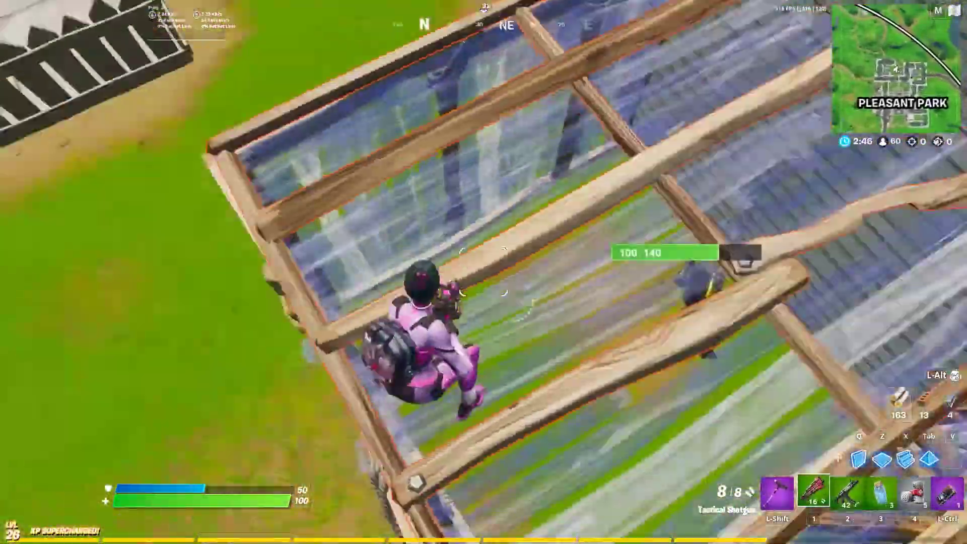
{"action": "key", "text": "shift"}
{"action": "key", "text": "q"}
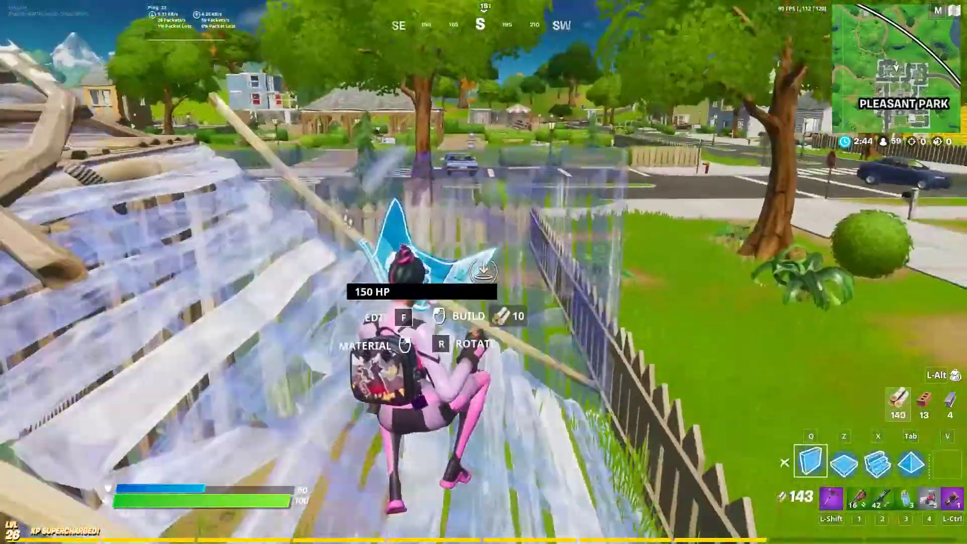
{"action": "left_click", "coordinate": [483, 272]}
{"action": "key", "text": "1"}
{"action": "key", "text": "ctrl"}
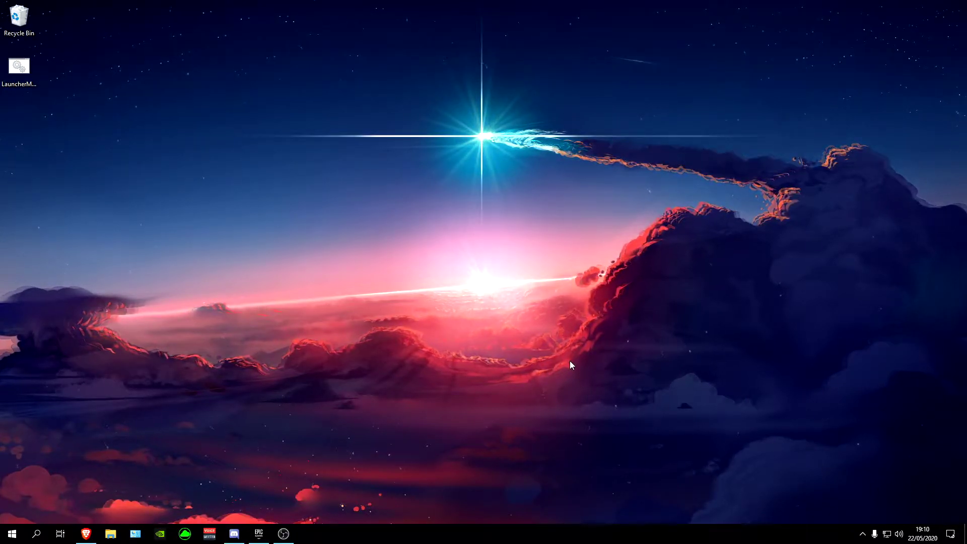
{"action": "left_click", "coordinate": [12, 534]}
{"action": "left_click", "coordinate": [22, 485]}
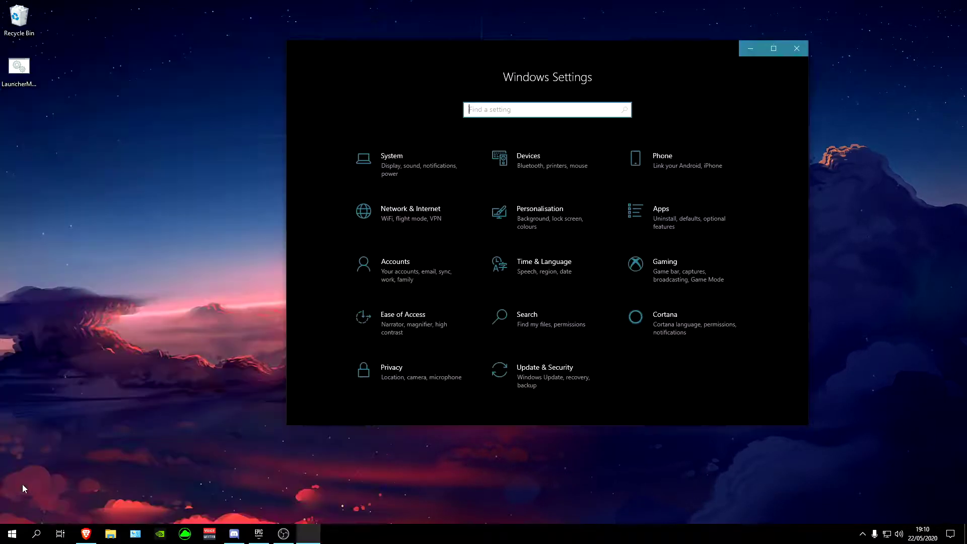
{"action": "left_click", "coordinate": [607, 384]}
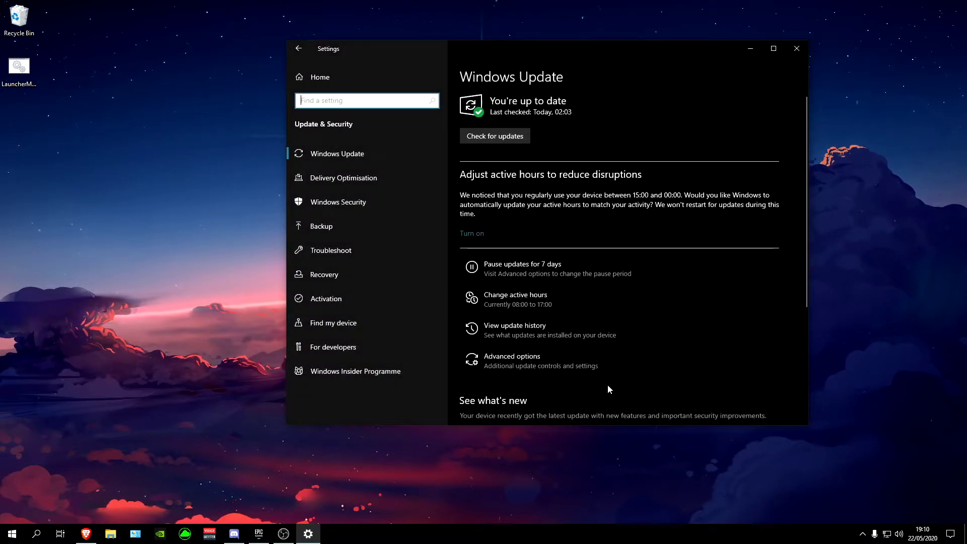
{"action": "left_click", "coordinate": [796, 48]}
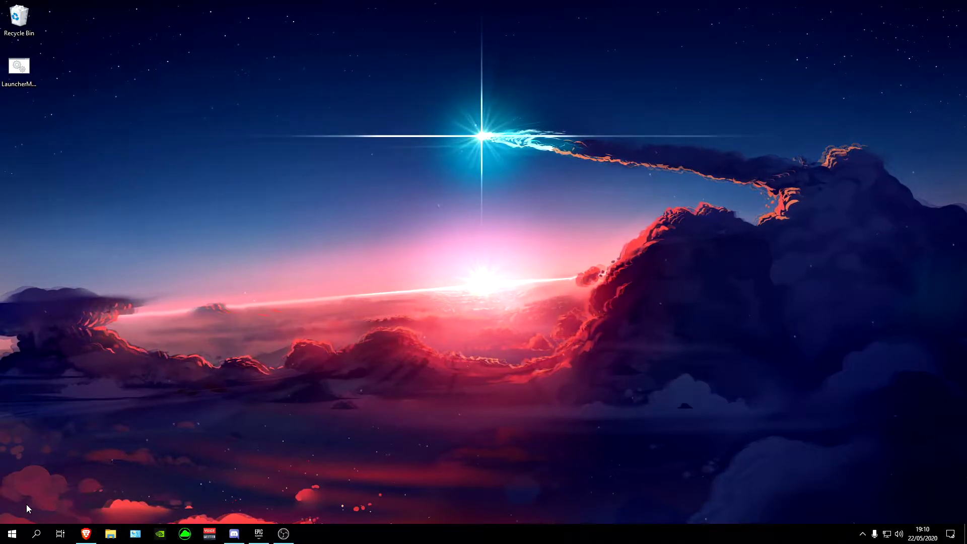
Bring up the GeForce Drivers page in Brave, then switch to GeForce Experience's games library.
{"action": "left_click", "coordinate": [86, 535]}
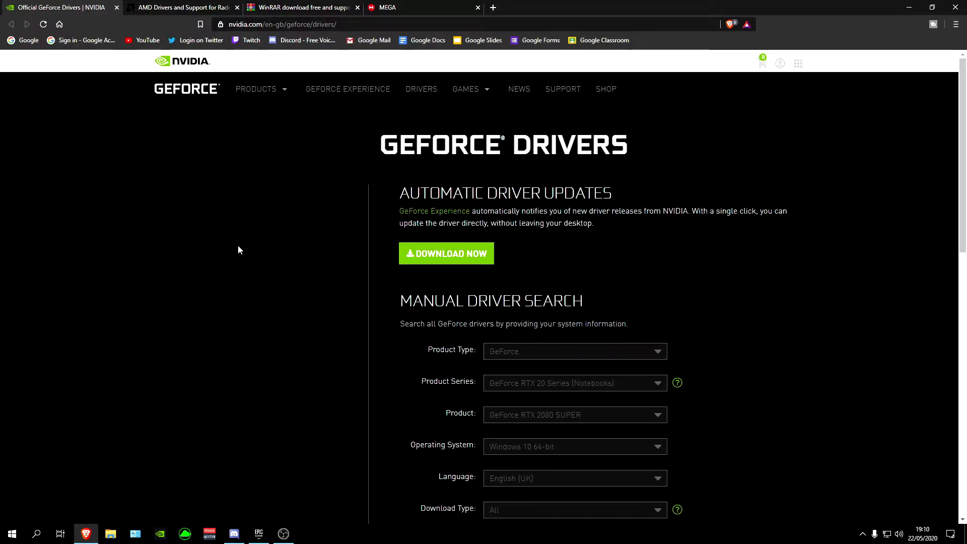
{"action": "left_click", "coordinate": [161, 533]}
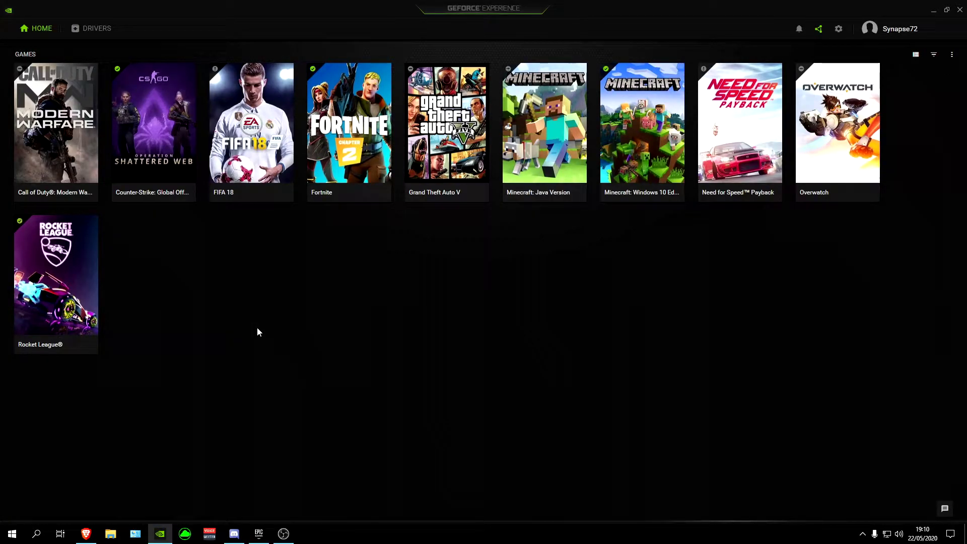
Confirm on the DRIVERS tab that Game Ready Driver 445.87 is installed, then close GeForce Experience.
{"action": "key", "text": "super"}
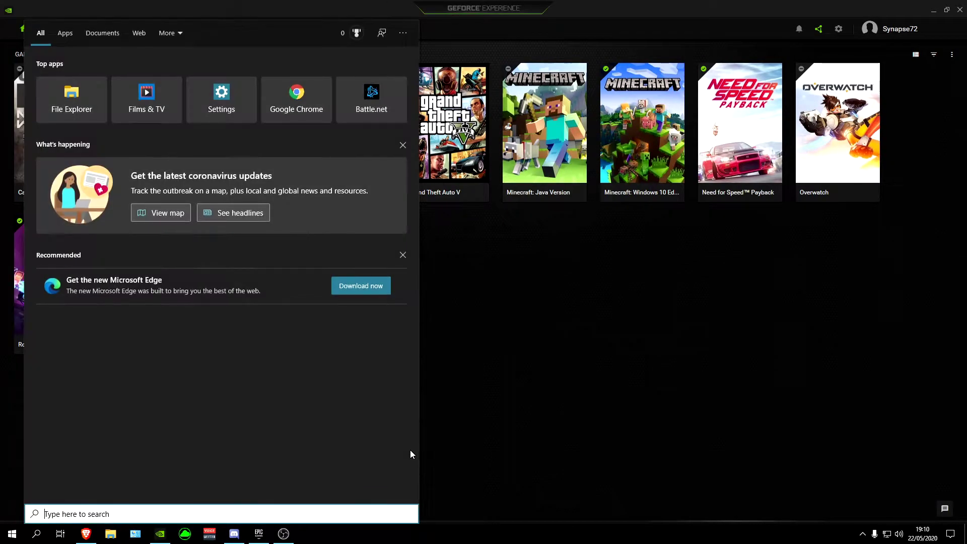
{"action": "type", "text": "nvidia gefor"}
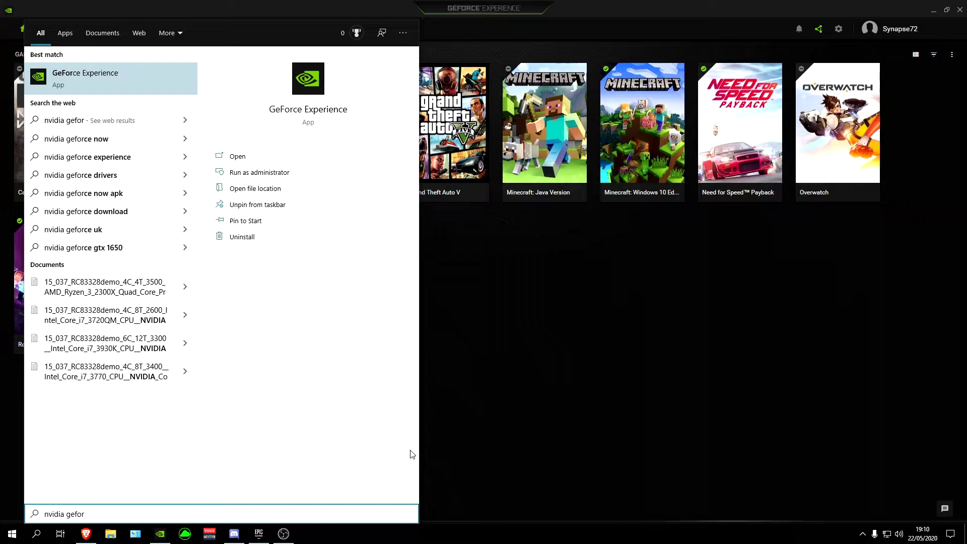
{"action": "left_click", "coordinate": [562, 313]}
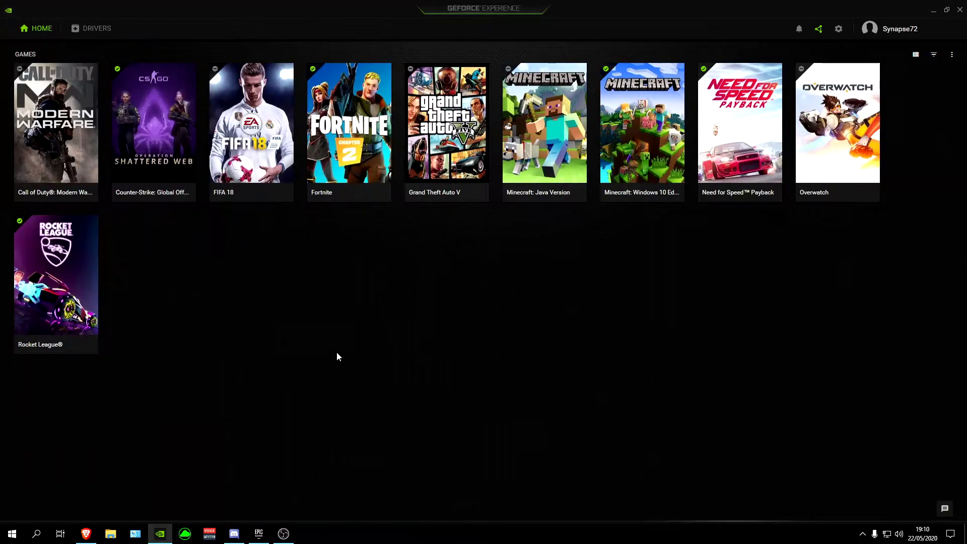
{"action": "left_click", "coordinate": [78, 30]}
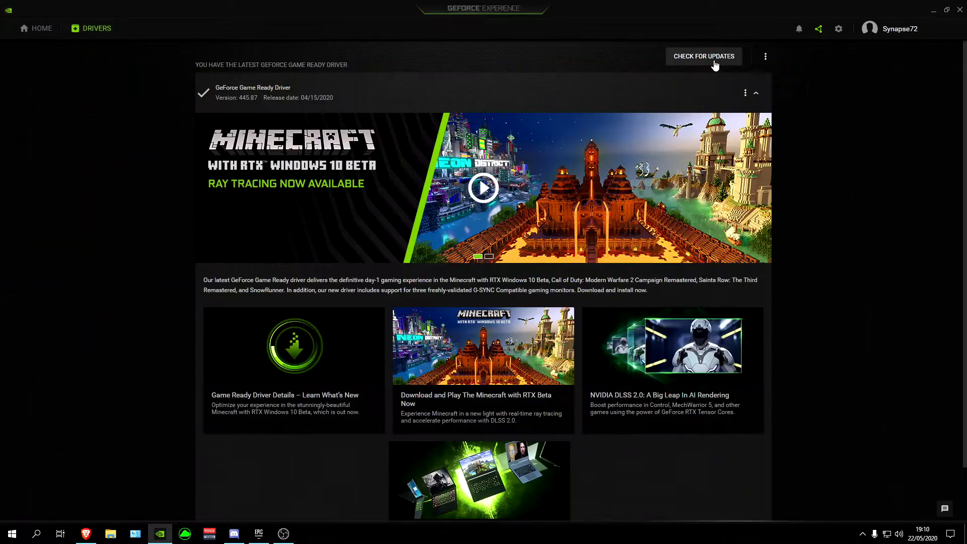
{"action": "left_click", "coordinate": [960, 10]}
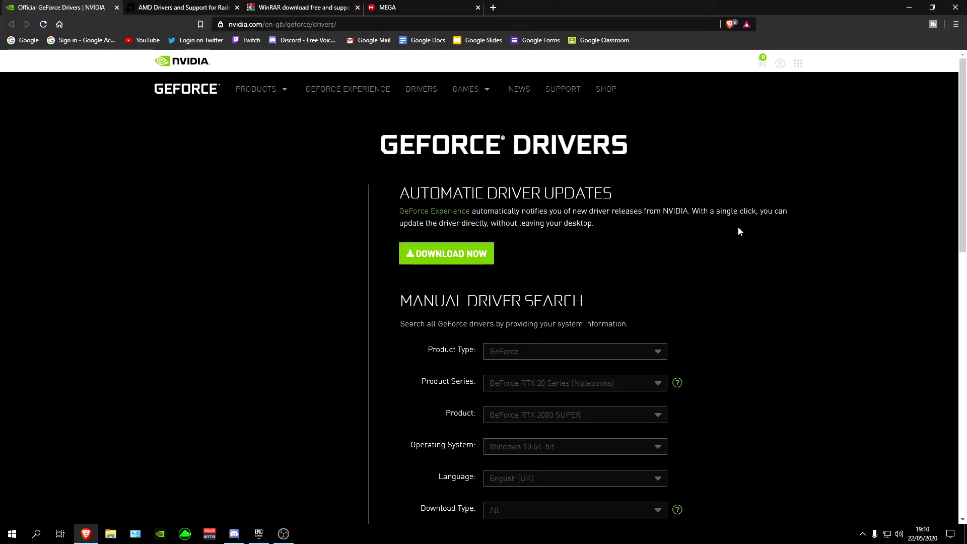
{"action": "left_click", "coordinate": [964, 534]}
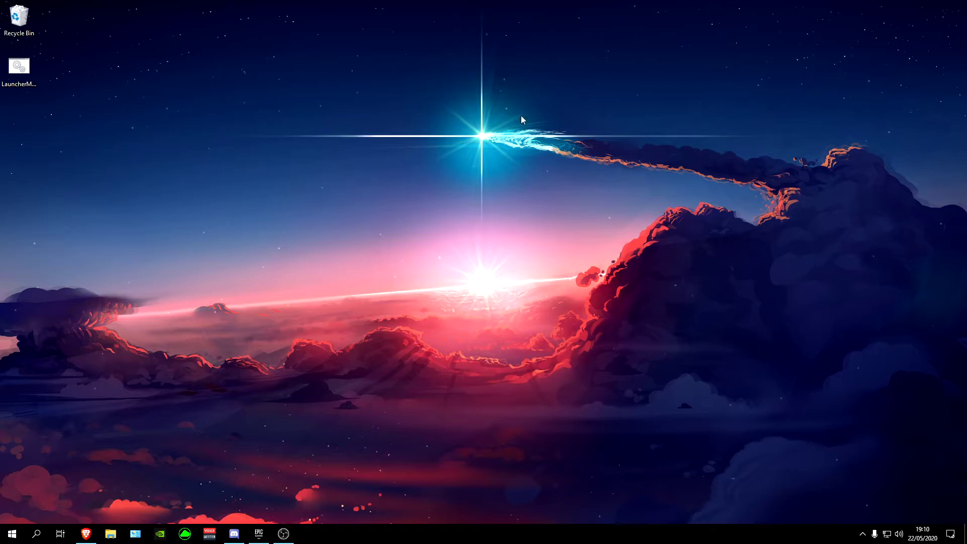
{"action": "right_click", "coordinate": [463, 56]}
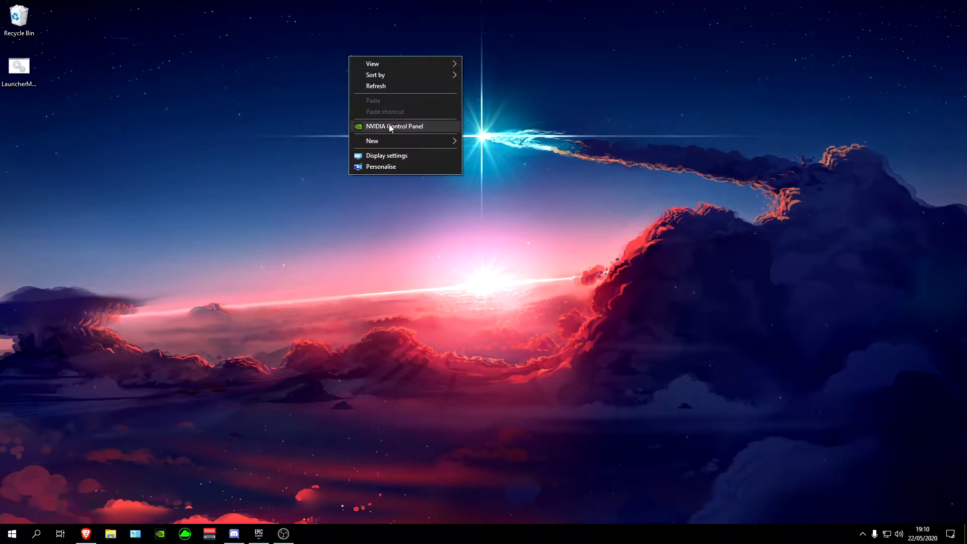
{"action": "left_click", "coordinate": [252, 196]}
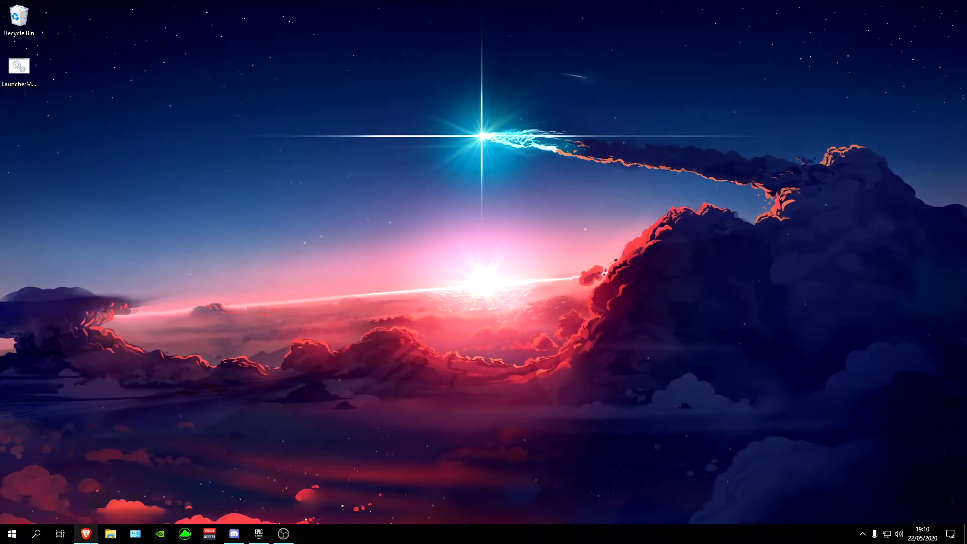
{"action": "left_click", "coordinate": [86, 533]}
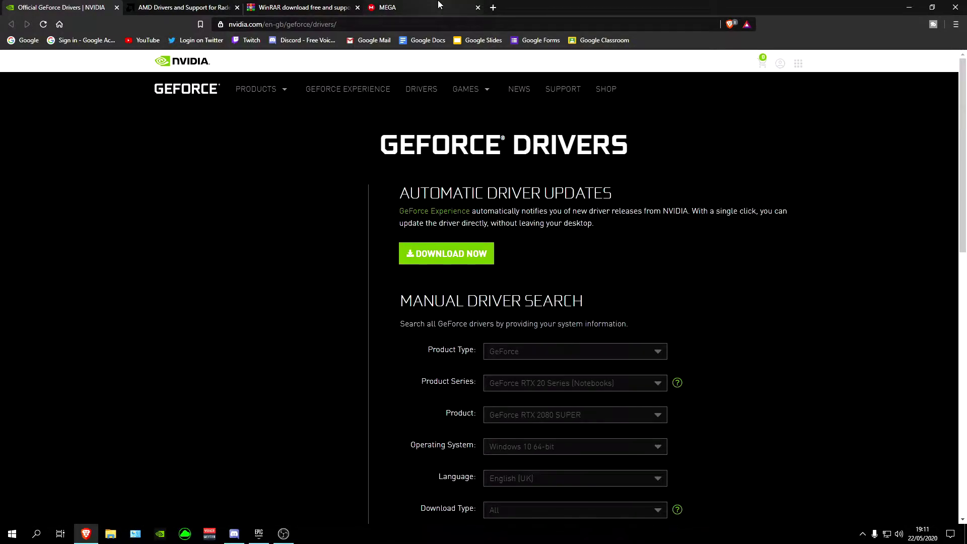
Download Fortnite Chapter 2 FPS Pack By Synatiq.rar from MEGA to the Desktop, then minimise Brave.
{"action": "left_click", "coordinate": [438, 6]}
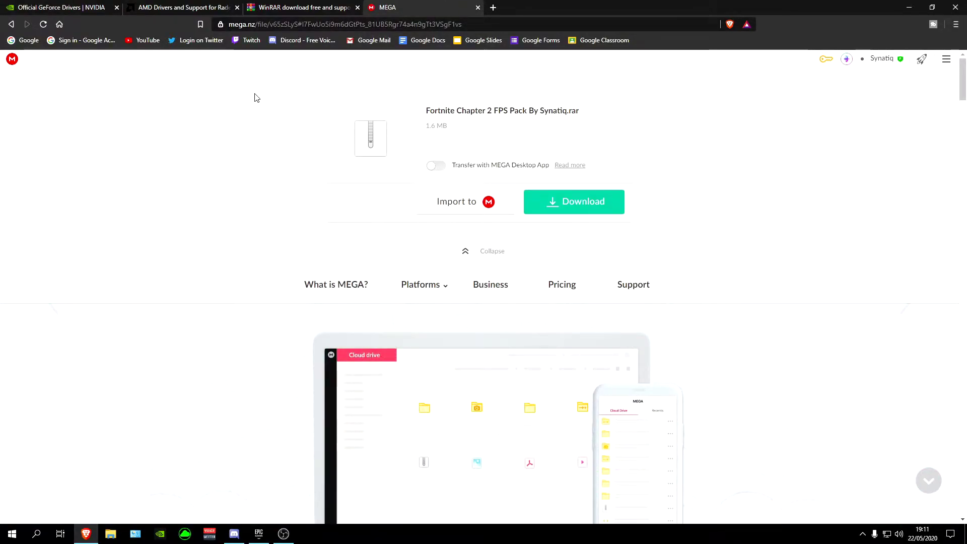
{"action": "left_click", "coordinate": [592, 200]}
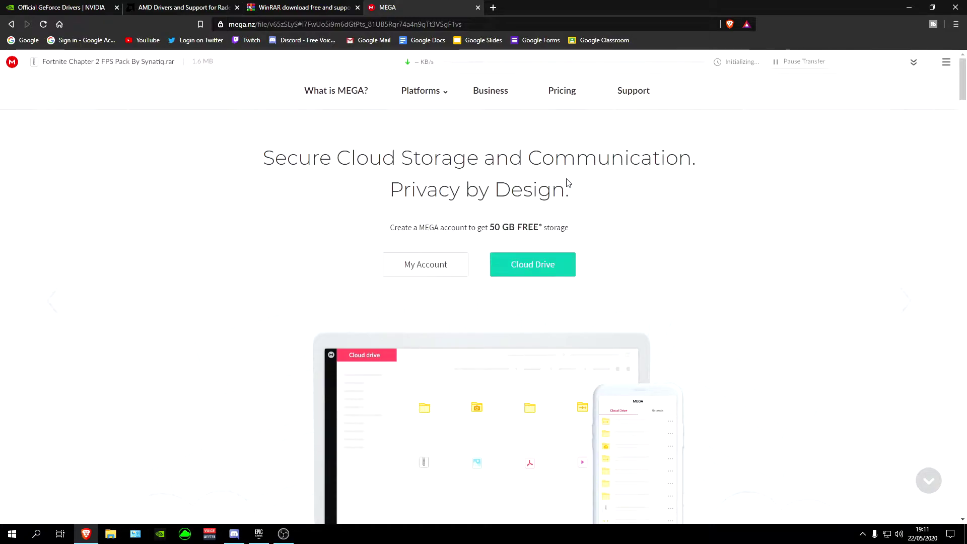
{"action": "left_click", "coordinate": [279, 192]}
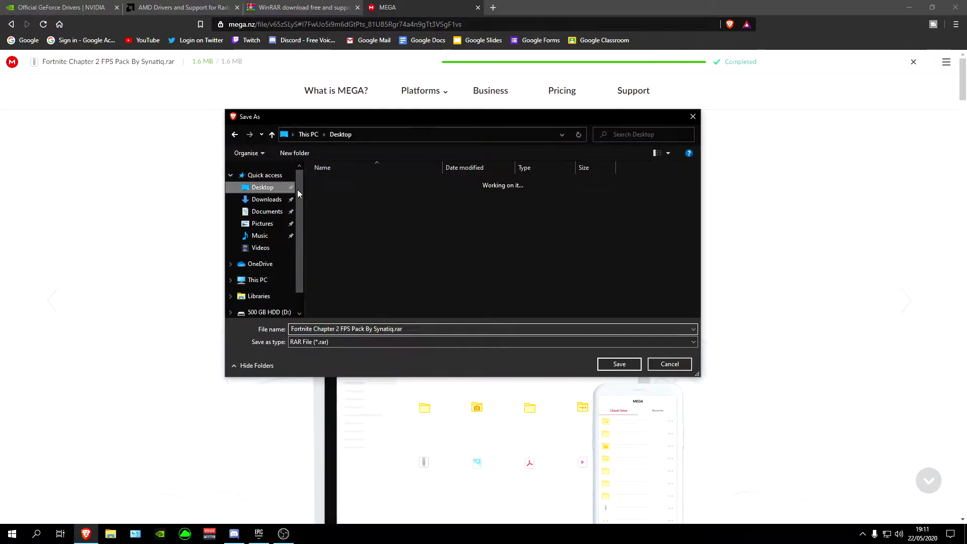
{"action": "left_click", "coordinate": [620, 364]}
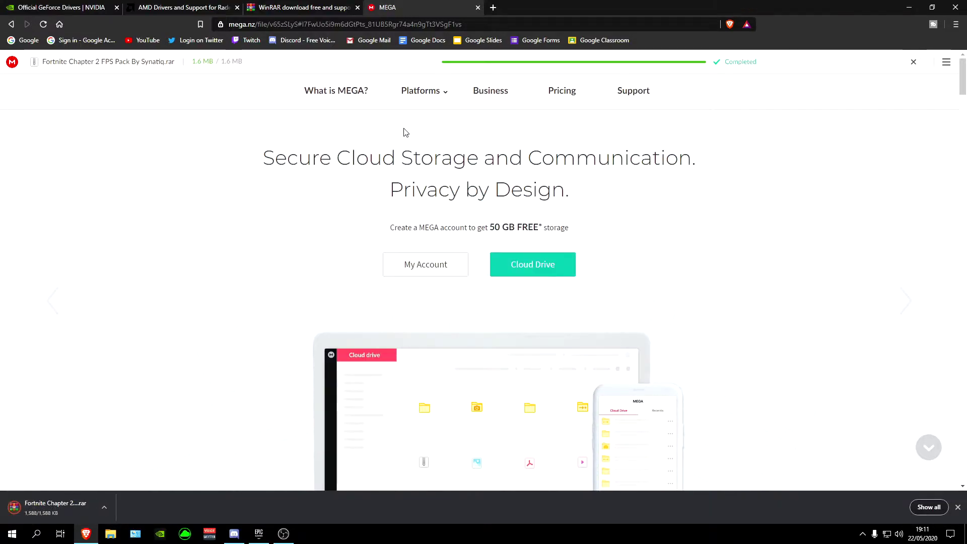
{"action": "left_click", "coordinate": [280, 7]}
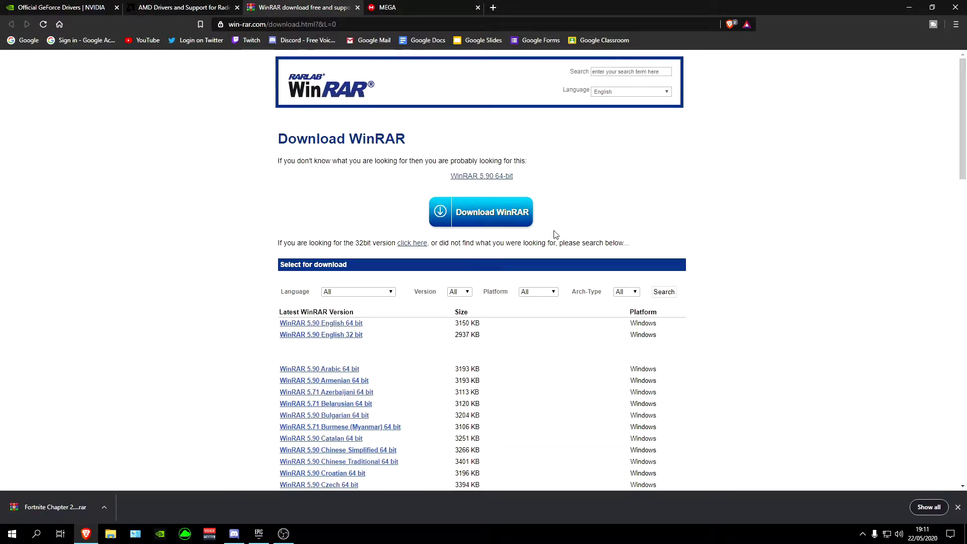
{"action": "key", "text": "super+d"}
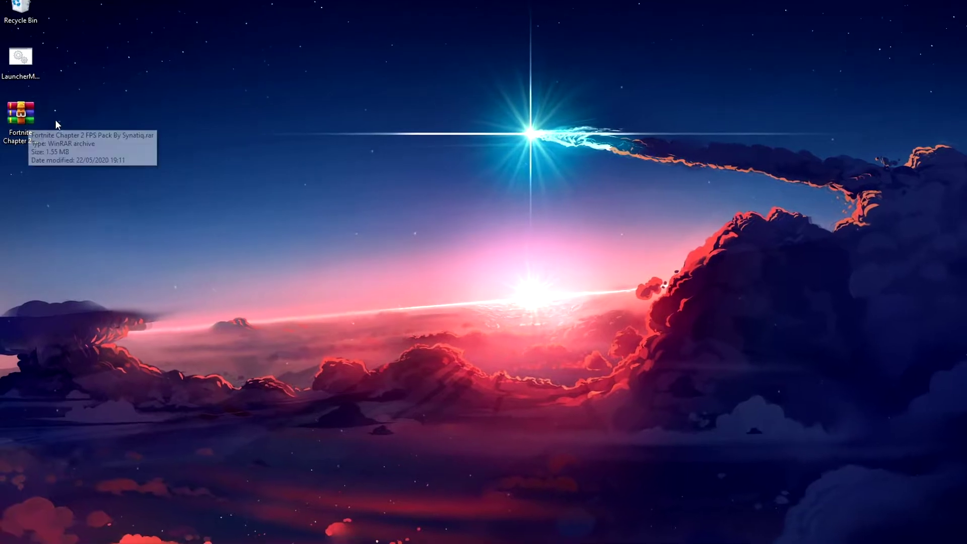
Extract the Fortnite Chapter 2 FPS Pack .rar with Extract Here onto the desktop.
{"action": "left_click_drag", "start_coordinate": [112, 176], "coordinate": [22, 126]}
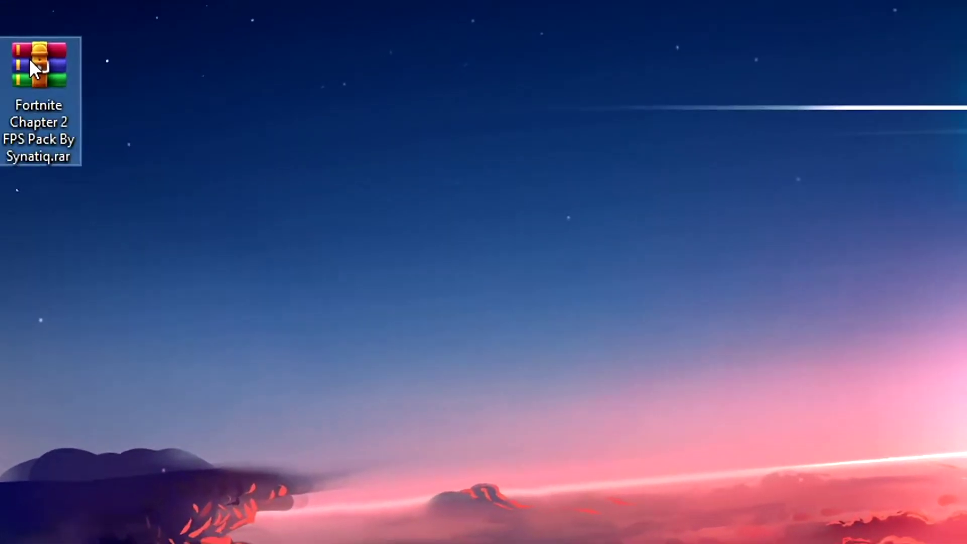
{"action": "right_click", "coordinate": [29, 70]}
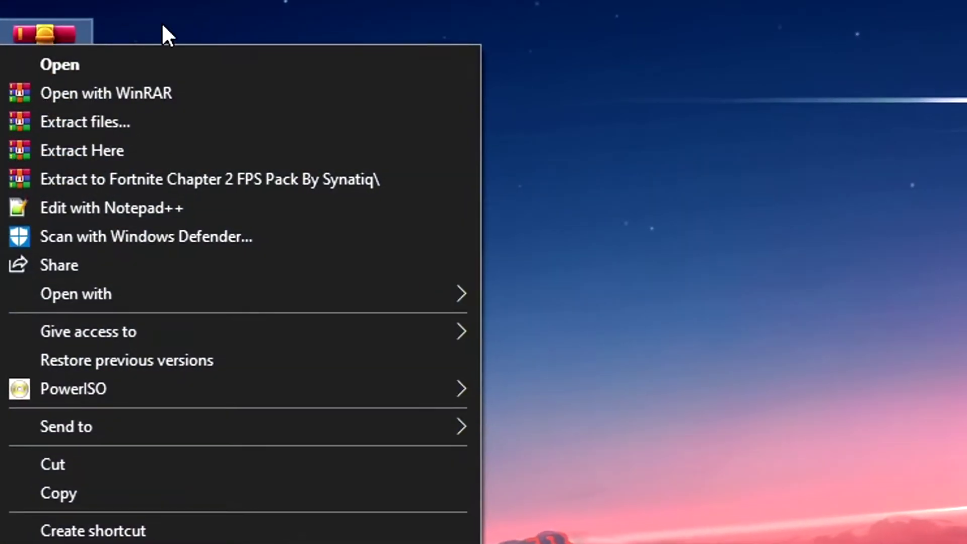
{"action": "left_click", "coordinate": [259, 156]}
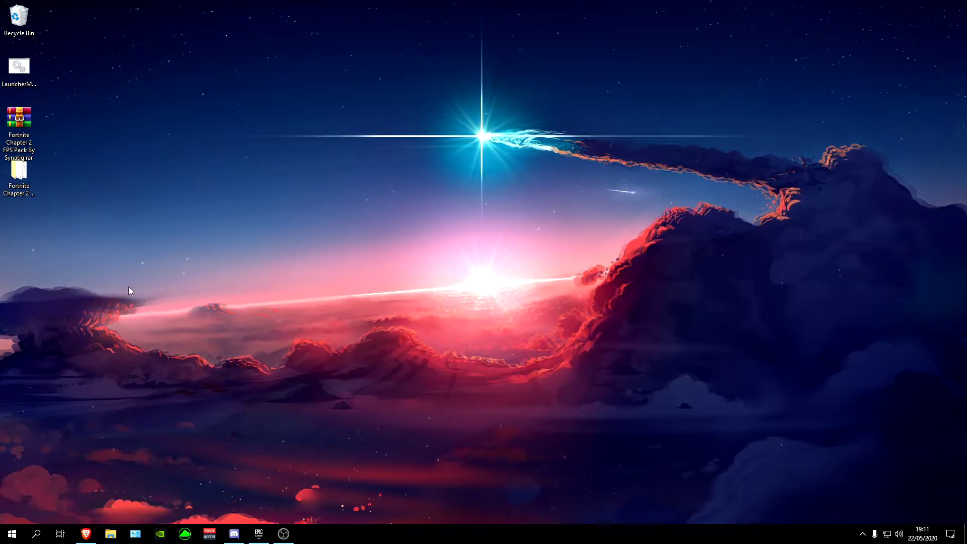
Open File Explorer on the 500 GB HDD (D:) drive.
{"action": "left_click", "coordinate": [110, 534]}
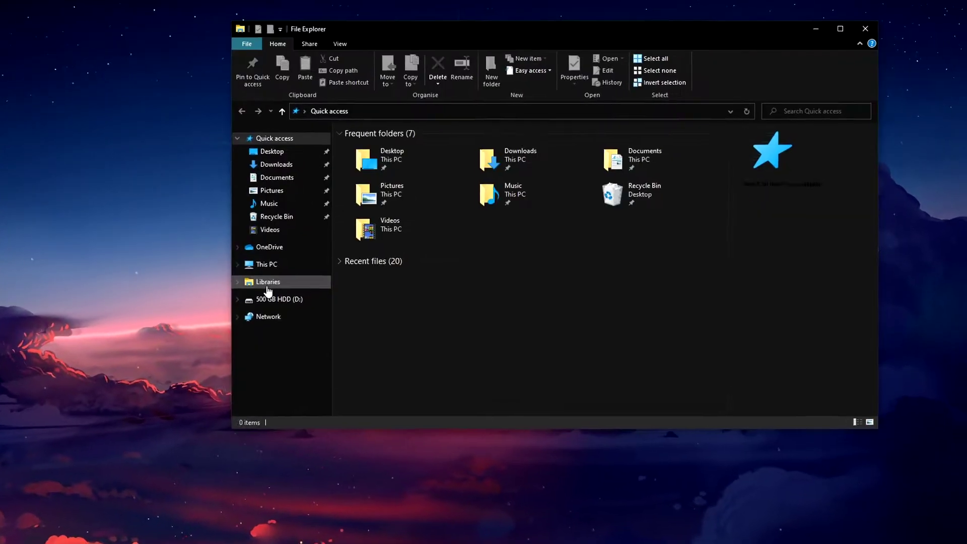
{"action": "left_click", "coordinate": [266, 264]}
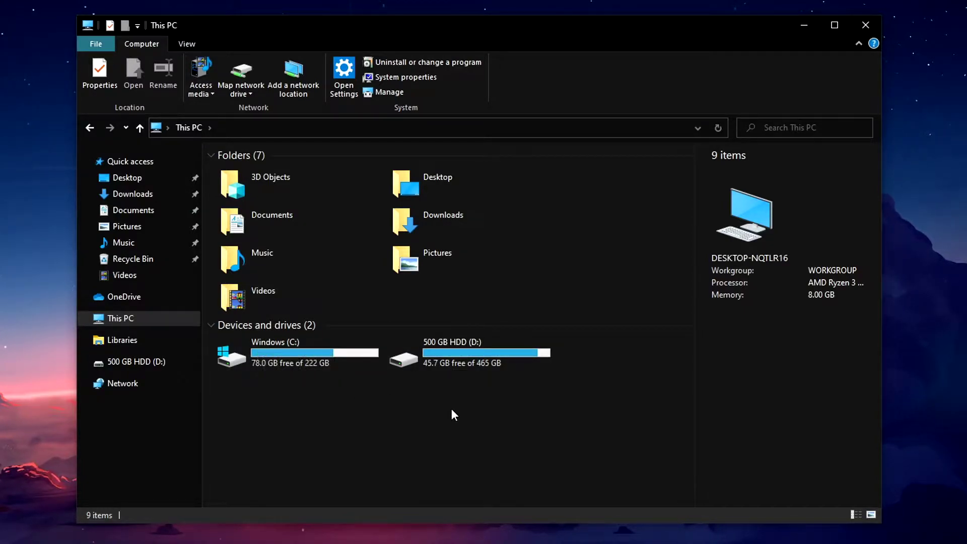
{"action": "mouse_move", "coordinate": [469, 363]}
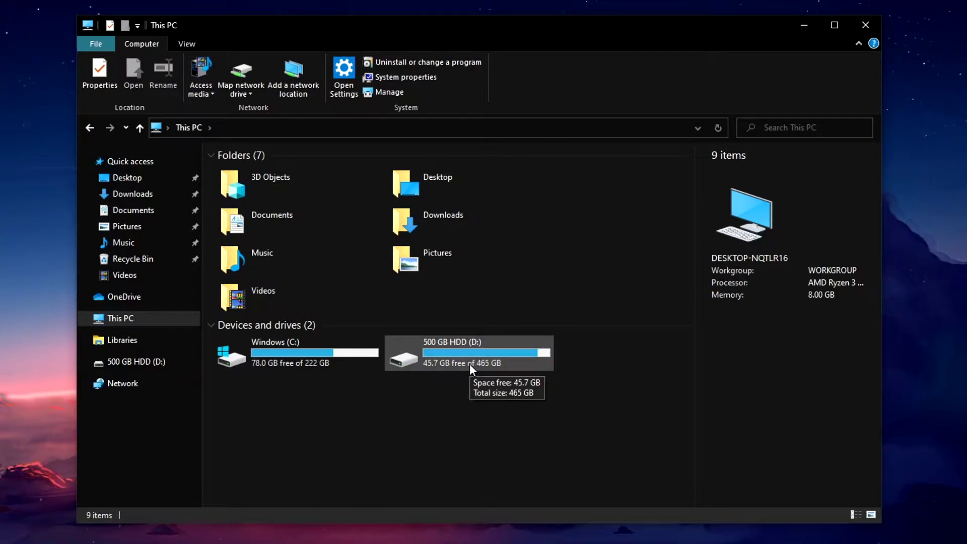
{"action": "double_click", "coordinate": [470, 363]}
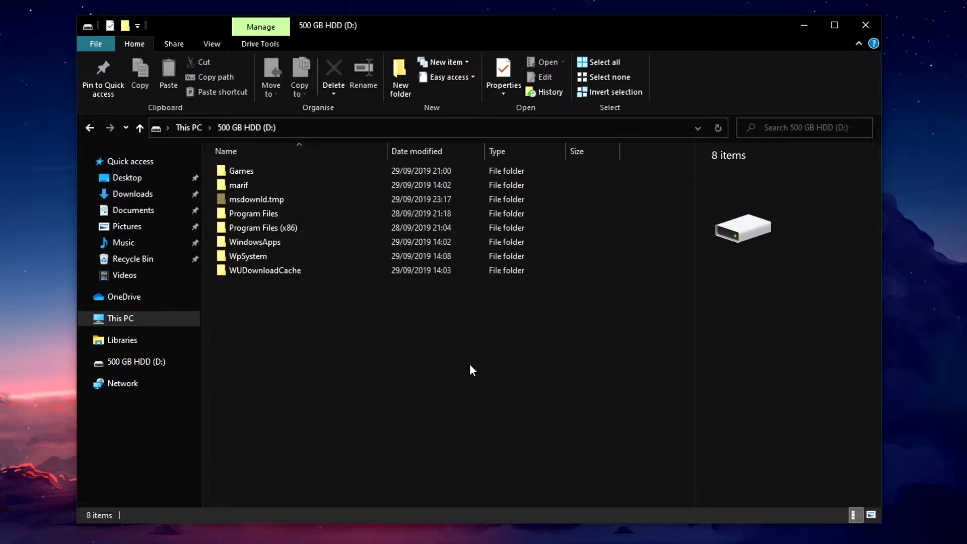
Navigate to Program Files\Epic Games\Fortnite\FortniteGame\Binaries\Win64 and scroll to the bottom.
{"action": "double_click", "coordinate": [338, 213]}
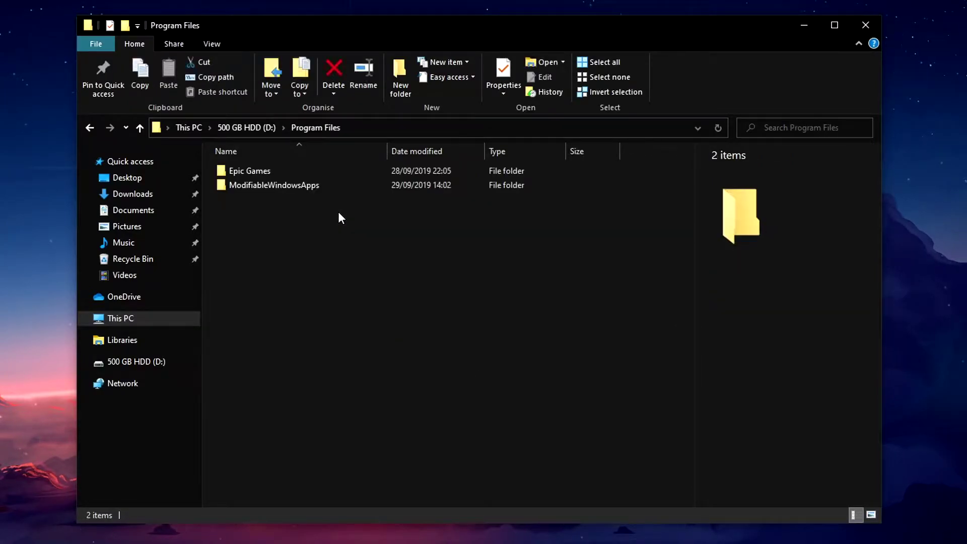
{"action": "double_click", "coordinate": [338, 175]}
{"action": "double_click", "coordinate": [339, 171]}
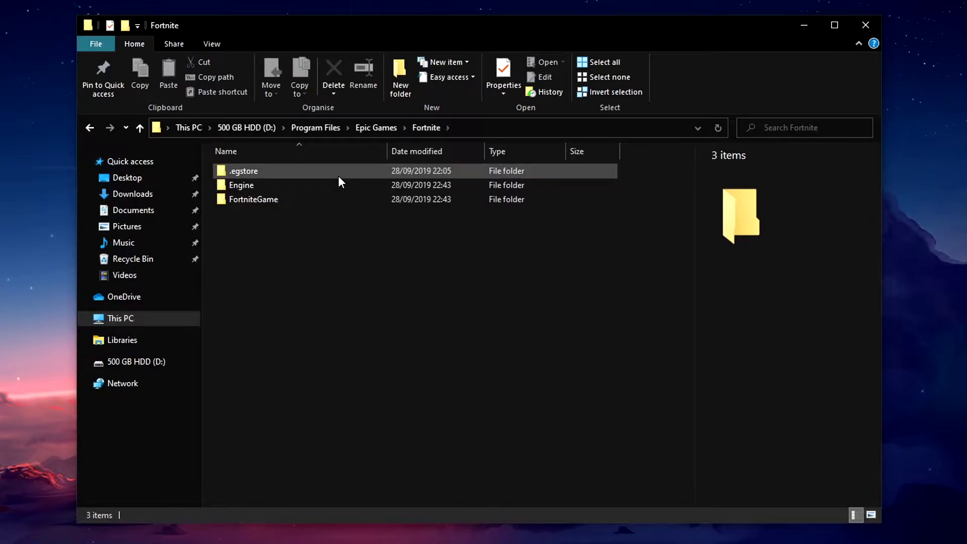
{"action": "double_click", "coordinate": [320, 198]}
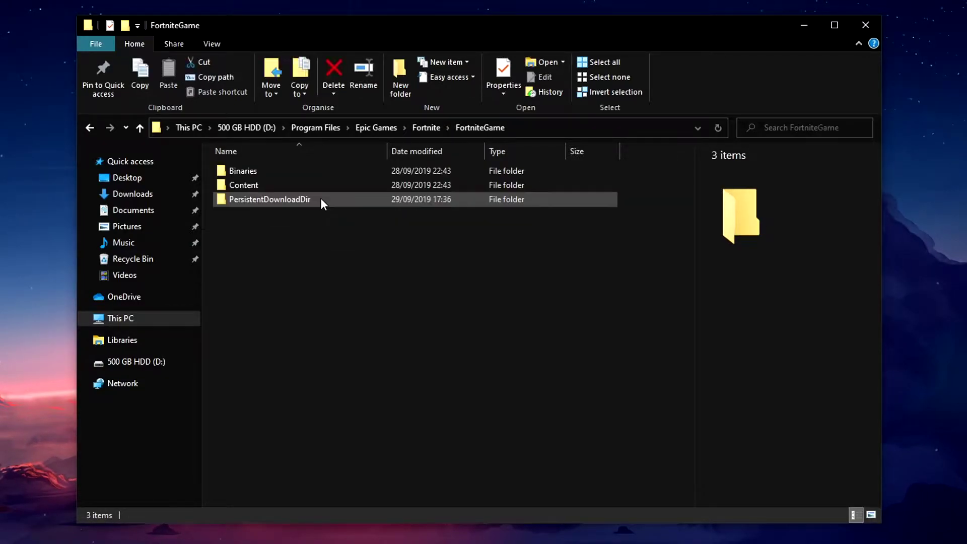
{"action": "double_click", "coordinate": [320, 174]}
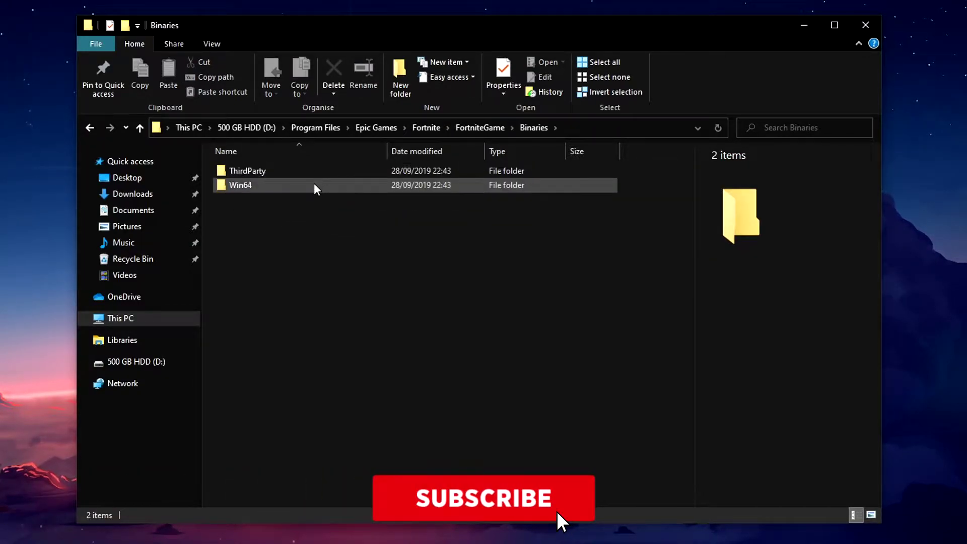
{"action": "double_click", "coordinate": [314, 185]}
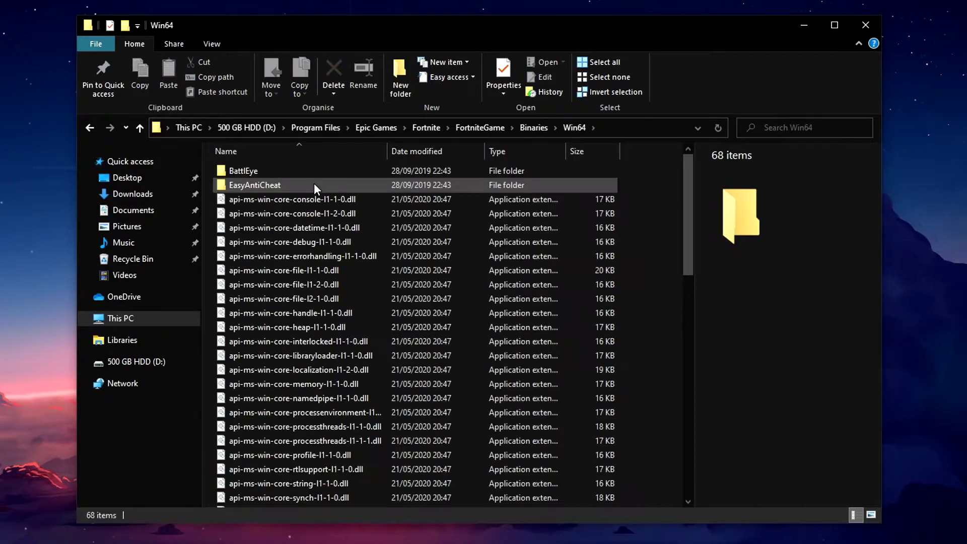
{"action": "left_click_drag", "start_coordinate": [685, 217], "coordinate": [681, 443]}
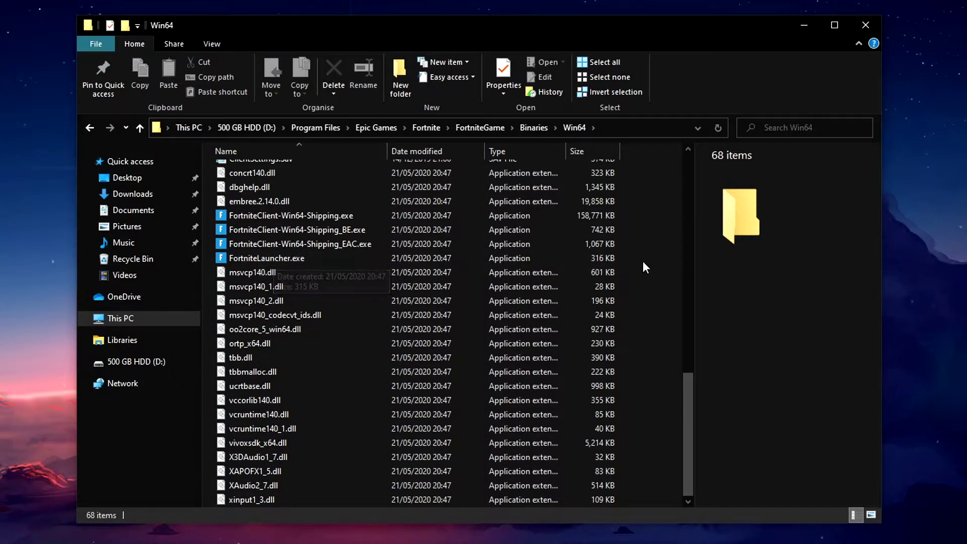
Make FortniteClient-Win64-Shipping.exe run as administrator and override its high DPI scaling.
{"action": "left_click", "coordinate": [588, 212]}
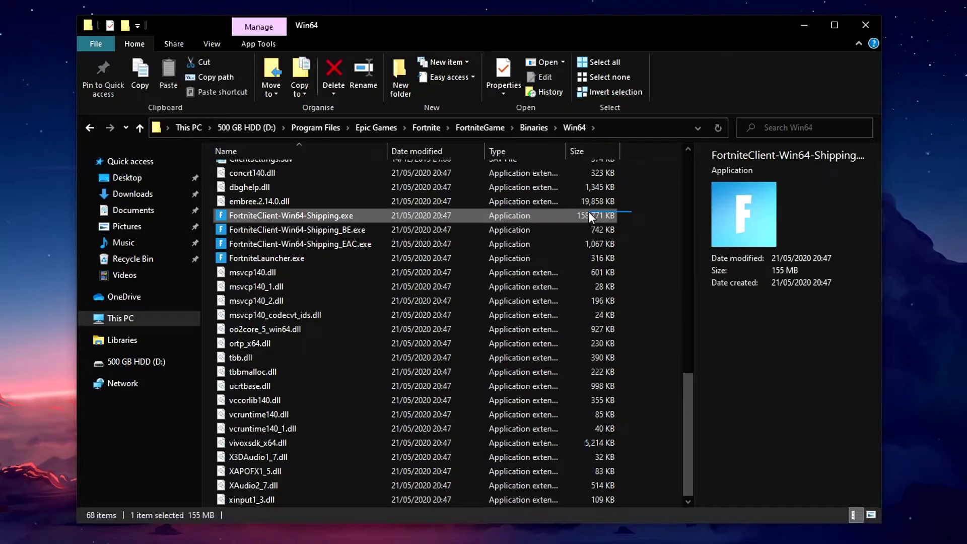
{"action": "right_click", "coordinate": [589, 210]}
{"action": "left_click", "coordinate": [360, 514]}
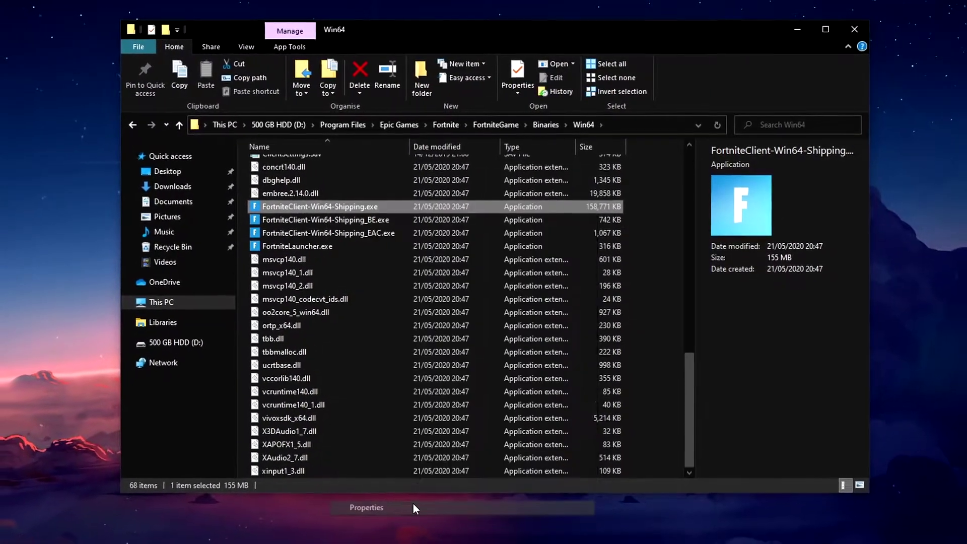
{"action": "left_click", "coordinate": [513, 125]}
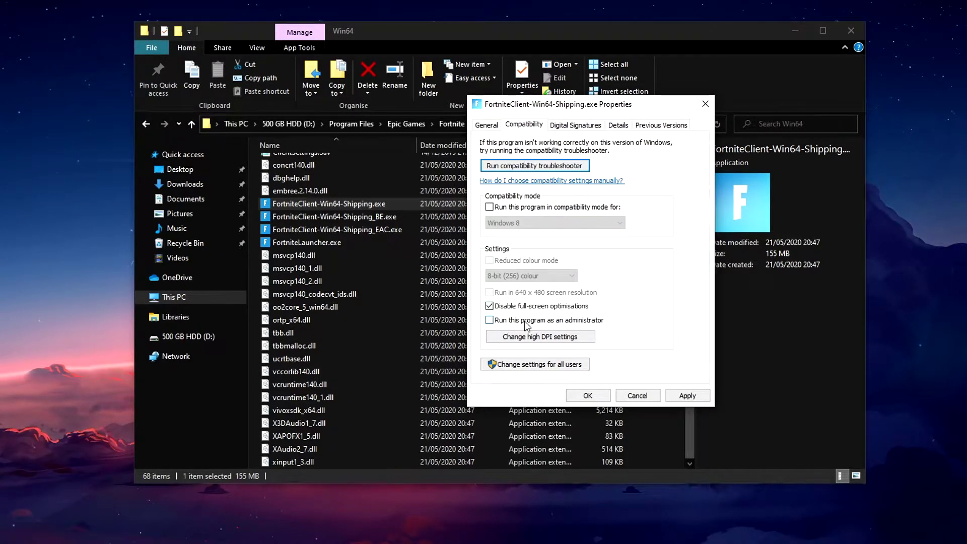
{"action": "left_click", "coordinate": [524, 322]}
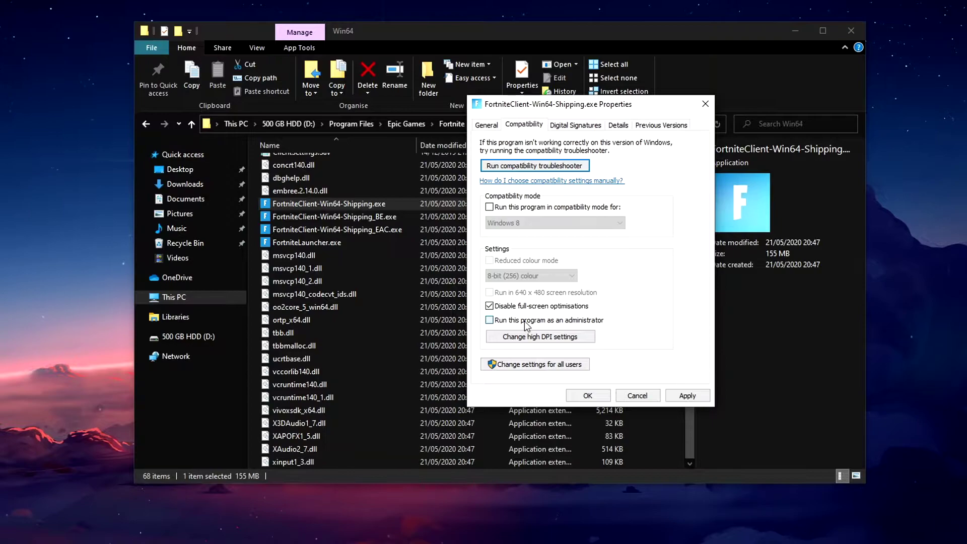
{"action": "left_click", "coordinate": [575, 341]}
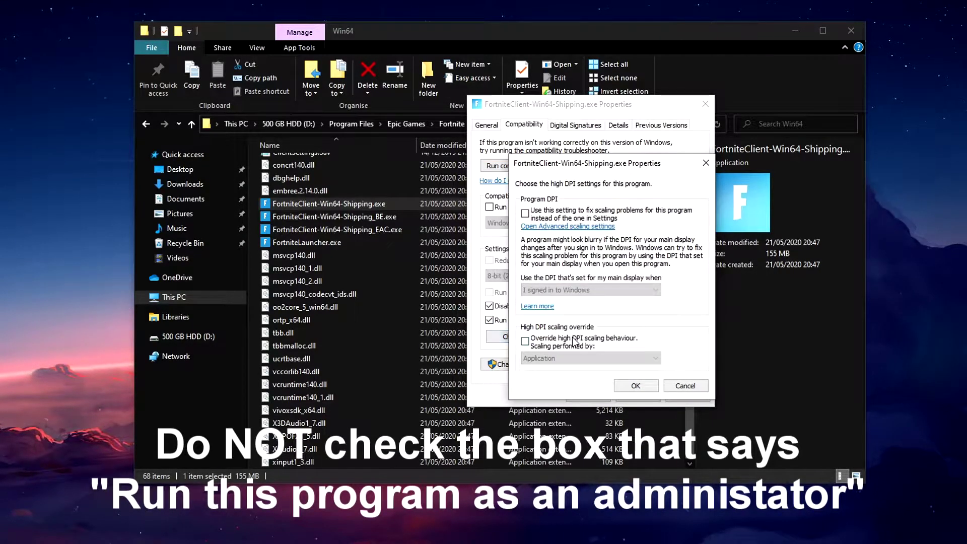
{"action": "left_click", "coordinate": [574, 342]}
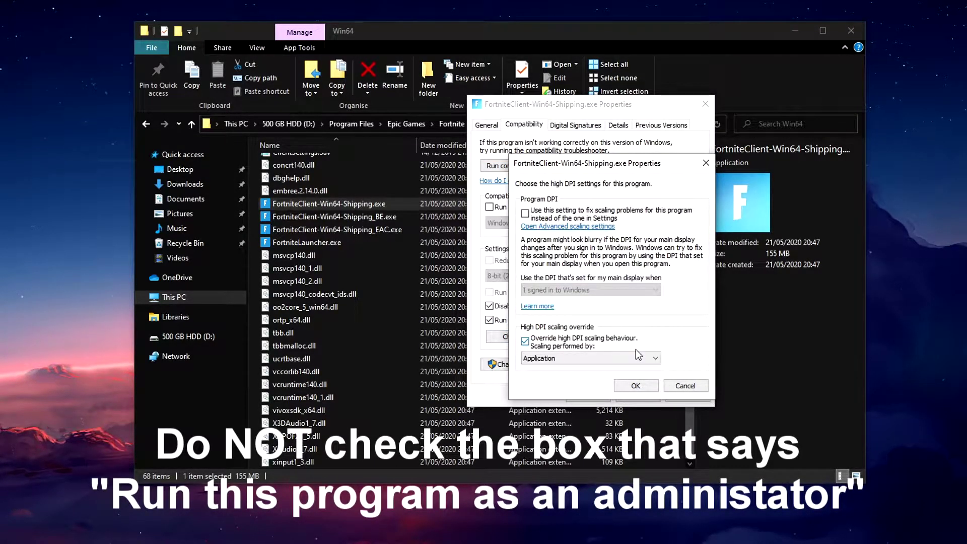
{"action": "left_click", "coordinate": [635, 385]}
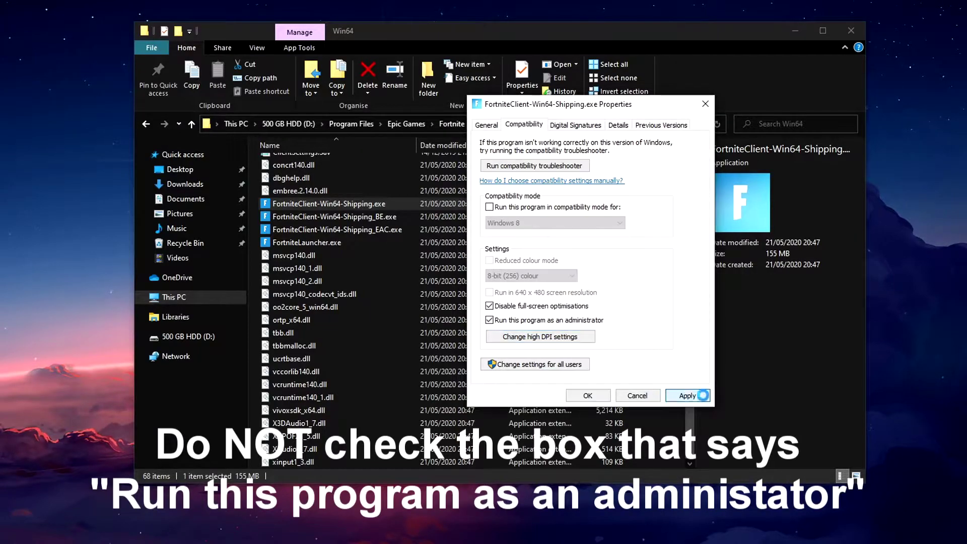
{"action": "left_click", "coordinate": [588, 396]}
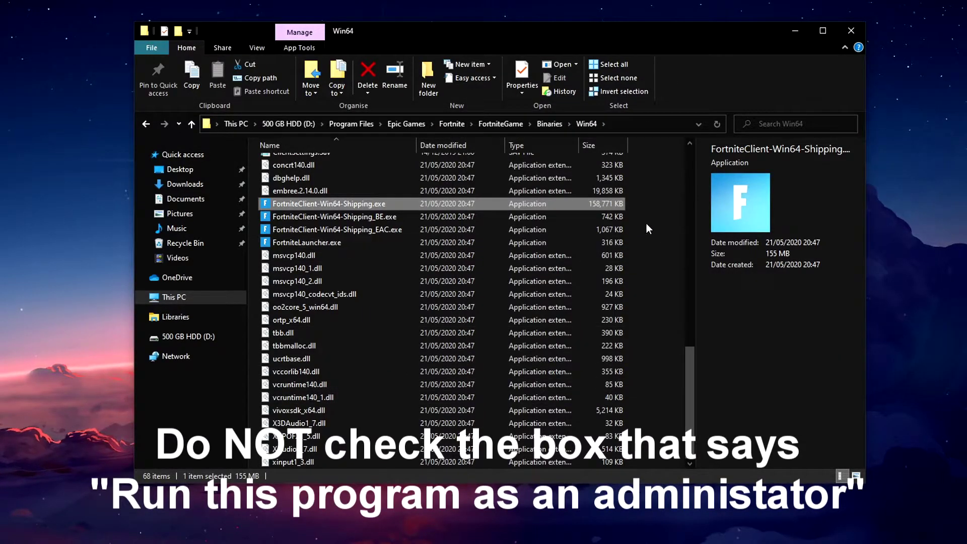
Make FortniteClient-Win64-Shipping_BE.exe run as administrator, confirm its high DPI settings, and apply.
{"action": "left_click", "coordinate": [506, 216]}
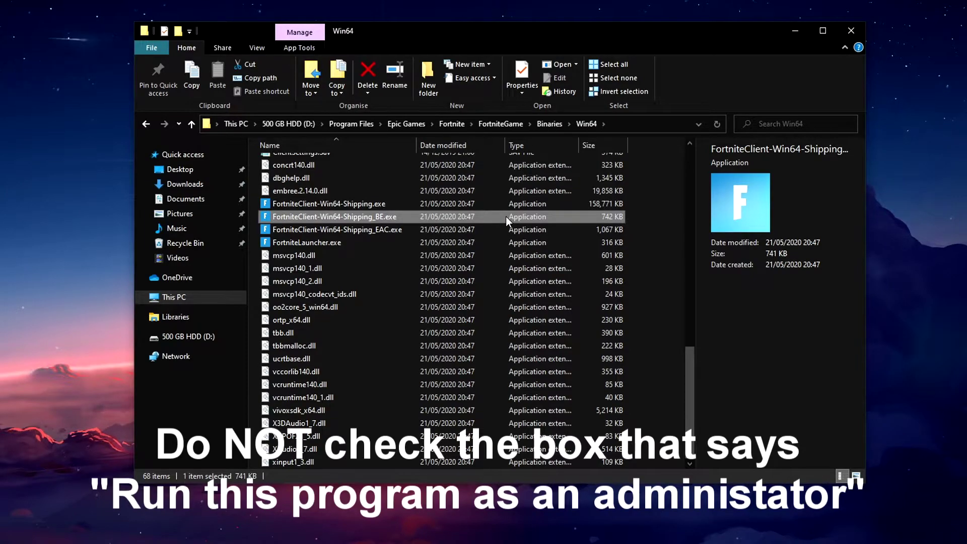
{"action": "key", "text": "shift+F10"}
{"action": "left_click", "coordinate": [443, 514]}
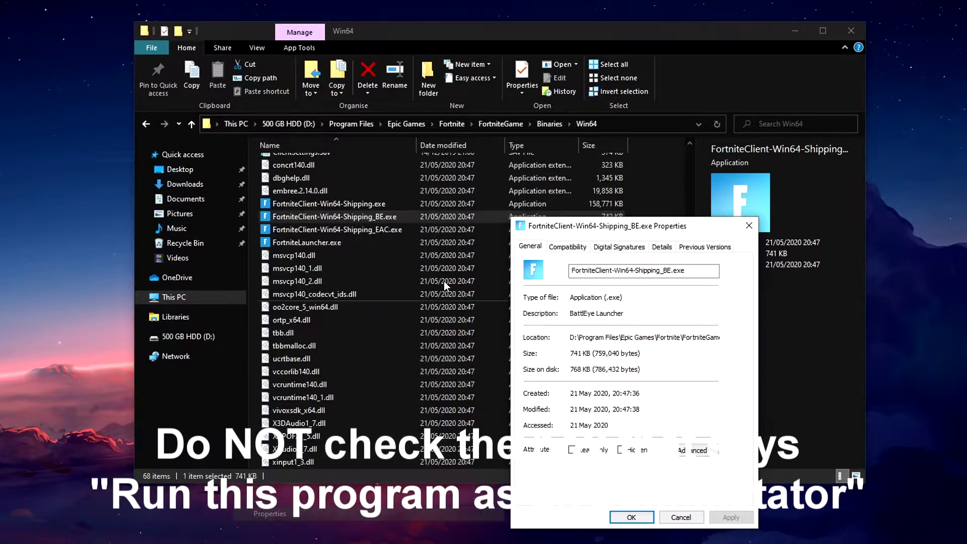
{"action": "left_click", "coordinate": [567, 246]}
{"action": "left_click", "coordinate": [571, 444]}
{"action": "left_click", "coordinate": [583, 458]}
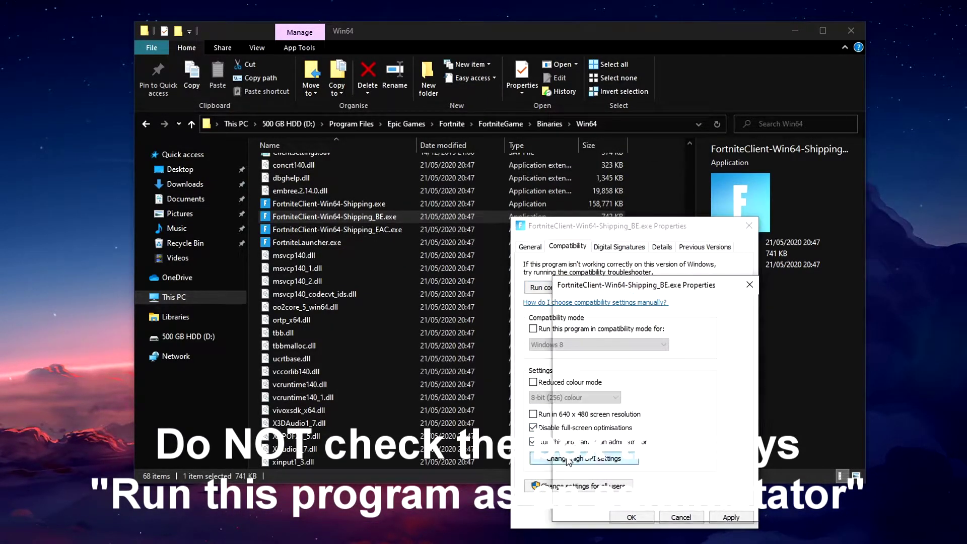
{"action": "left_click", "coordinate": [669, 507]}
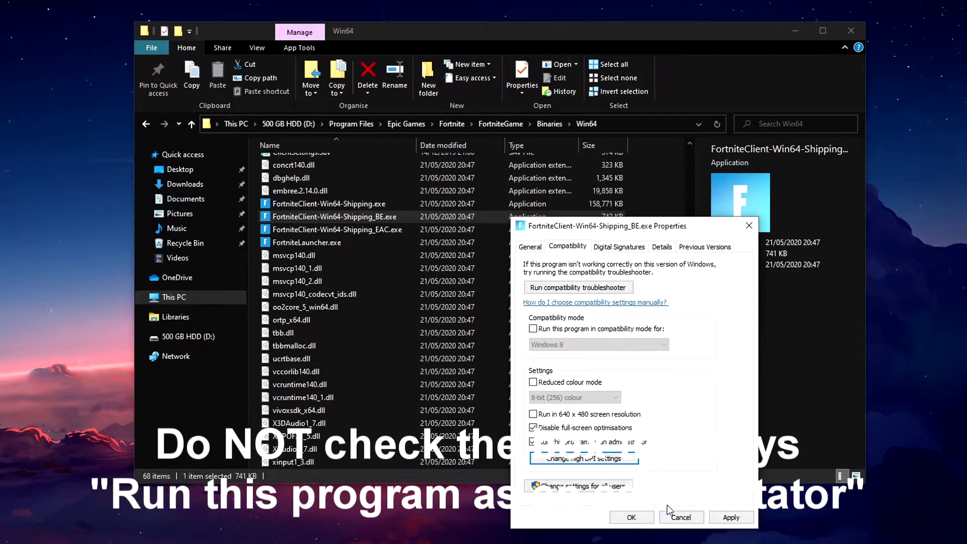
{"action": "left_click", "coordinate": [730, 518]}
{"action": "left_click", "coordinate": [631, 518]}
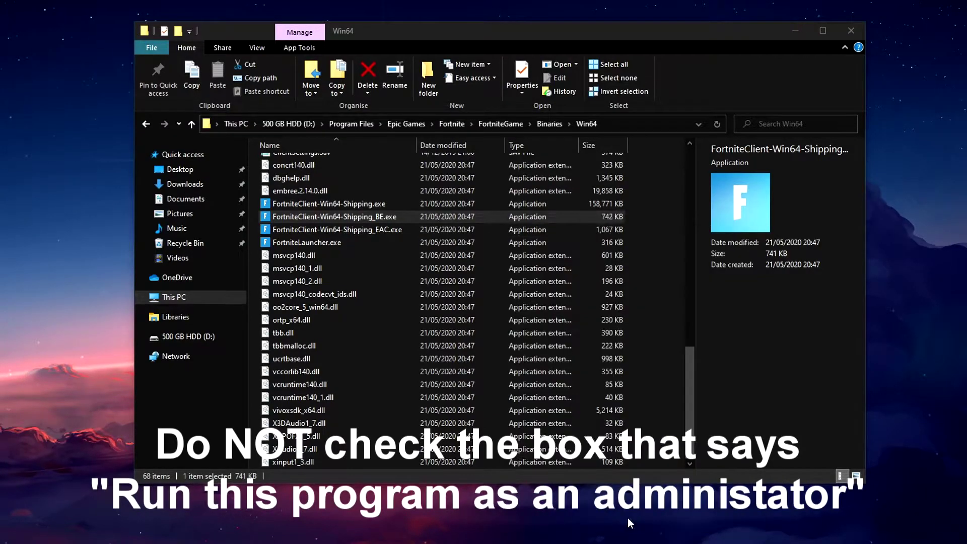
Disable full-screen optimisations and enable Run as administrator for the EAC executable.
{"action": "right_click", "coordinate": [428, 226]}
{"action": "left_click", "coordinate": [363, 521]}
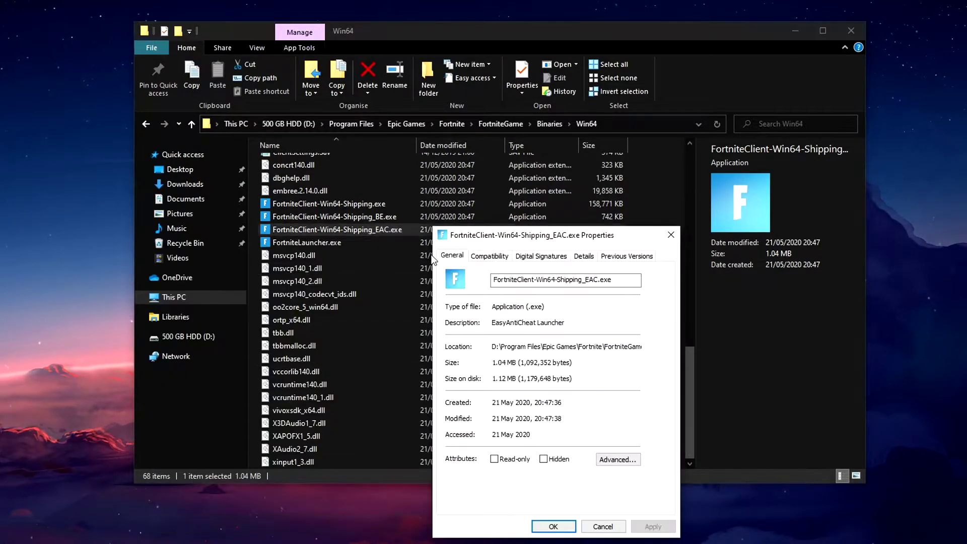
{"action": "left_click", "coordinate": [506, 260]}
{"action": "left_click", "coordinate": [539, 437]}
{"action": "left_click", "coordinate": [539, 451]}
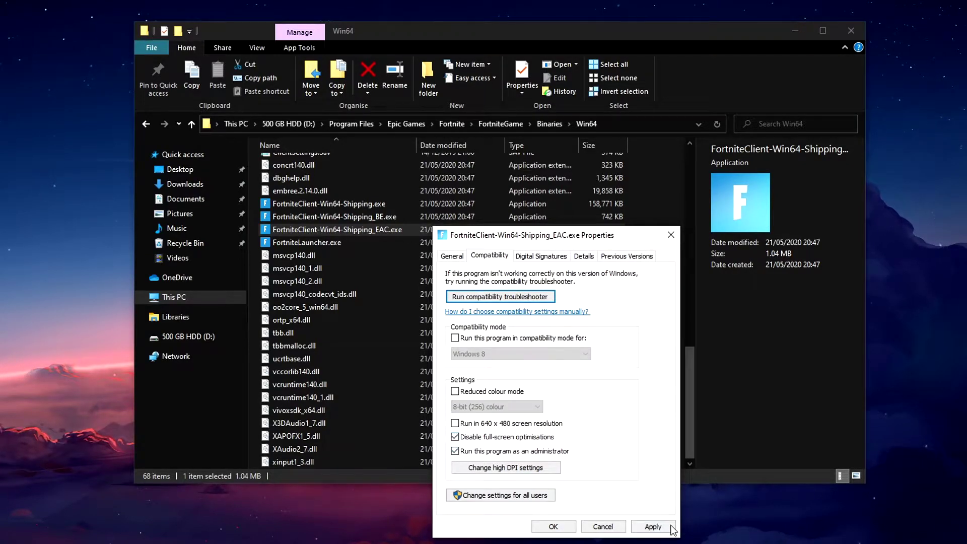
{"action": "left_click", "coordinate": [653, 526]}
{"action": "left_click", "coordinate": [553, 526]}
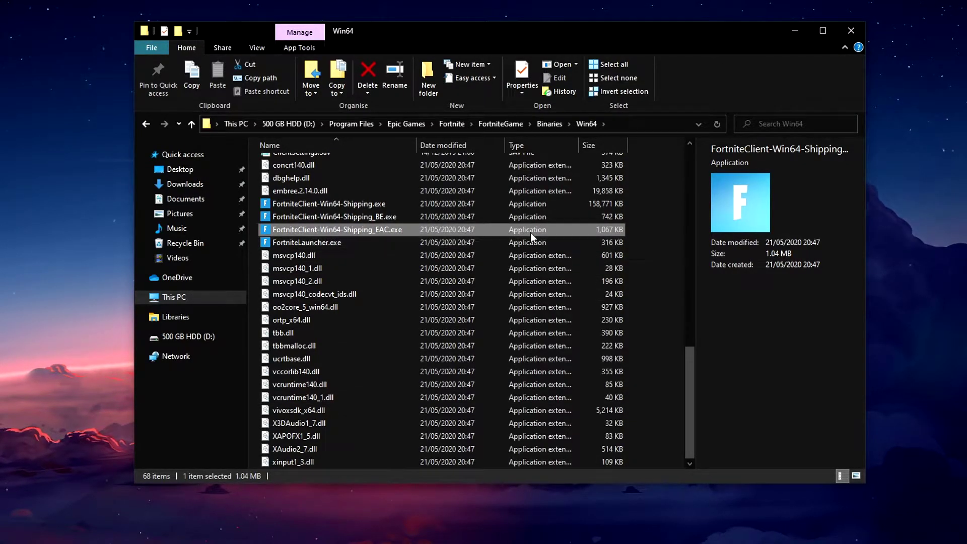
Confirm the EAC executable's high DPI settings and apply the compatibility changes.
{"action": "right_click", "coordinate": [531, 232]}
{"action": "left_click", "coordinate": [442, 526]}
{"action": "left_click", "coordinate": [590, 263]}
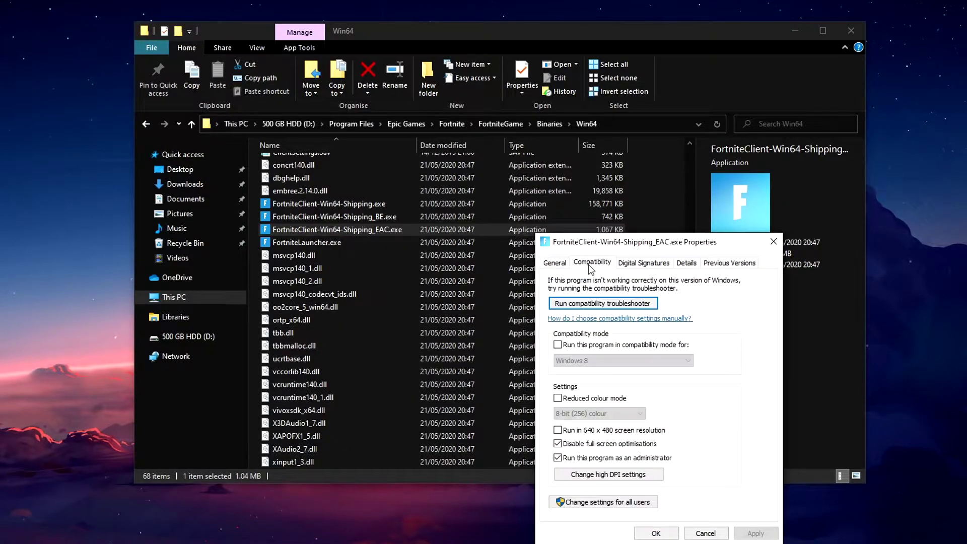
{"action": "left_click", "coordinate": [625, 481]}
{"action": "left_click", "coordinate": [625, 480]}
{"action": "left_click", "coordinate": [705, 526]}
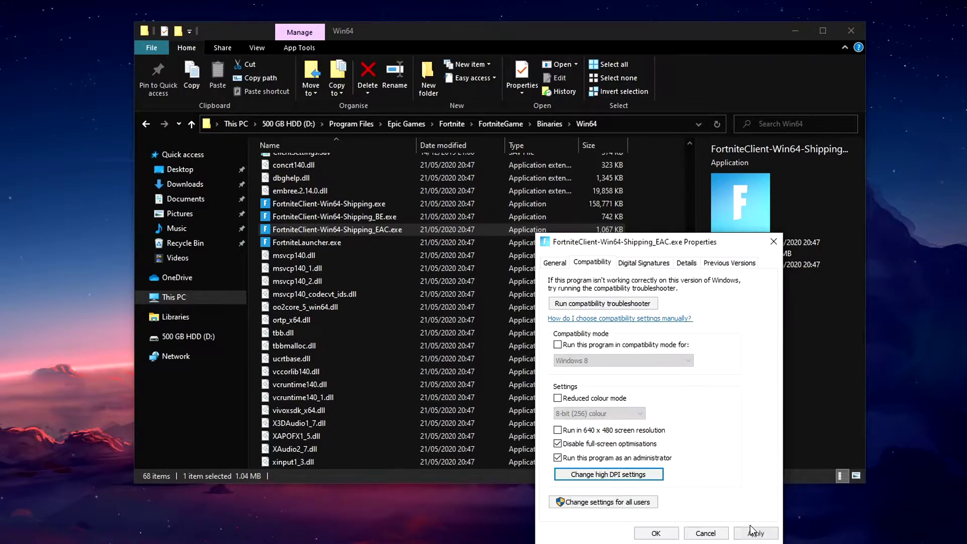
{"action": "left_click", "coordinate": [754, 533]}
{"action": "left_click", "coordinate": [675, 533]}
Override high DPI scaling for FortniteLauncher.exe and save its compatibility settings.
{"action": "left_click", "coordinate": [370, 241]}
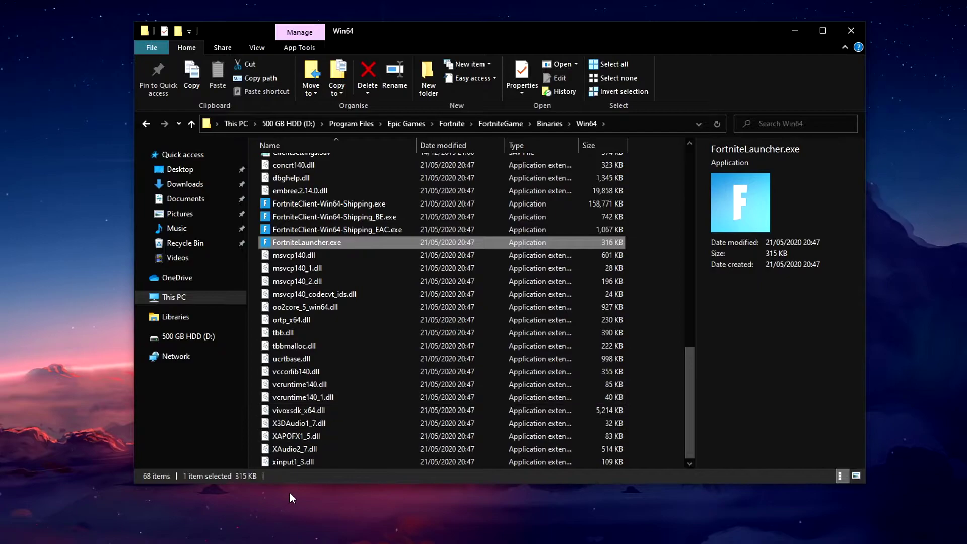
{"action": "right_click", "coordinate": [356, 235]}
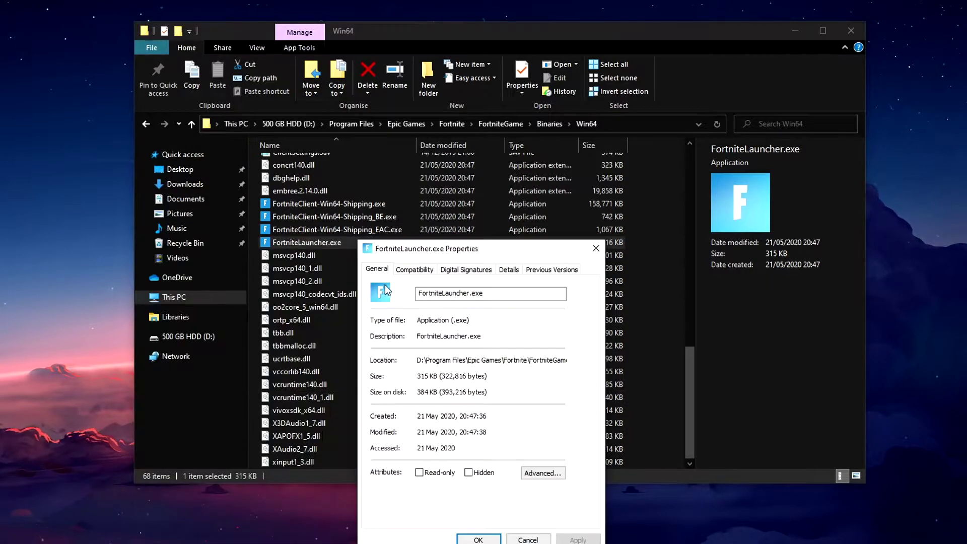
{"action": "left_click", "coordinate": [414, 270]}
{"action": "left_click", "coordinate": [443, 483]}
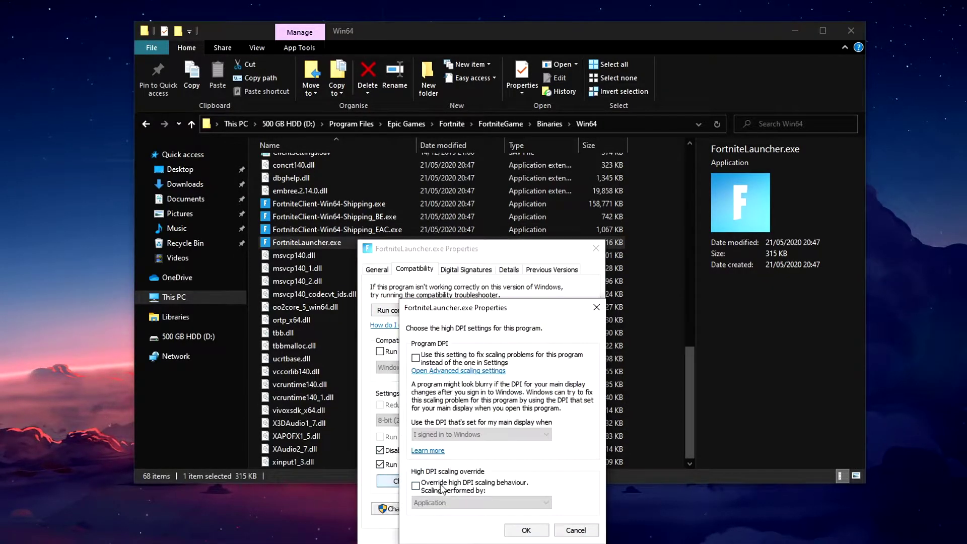
{"action": "left_click", "coordinate": [438, 488]}
{"action": "left_click", "coordinate": [526, 529]}
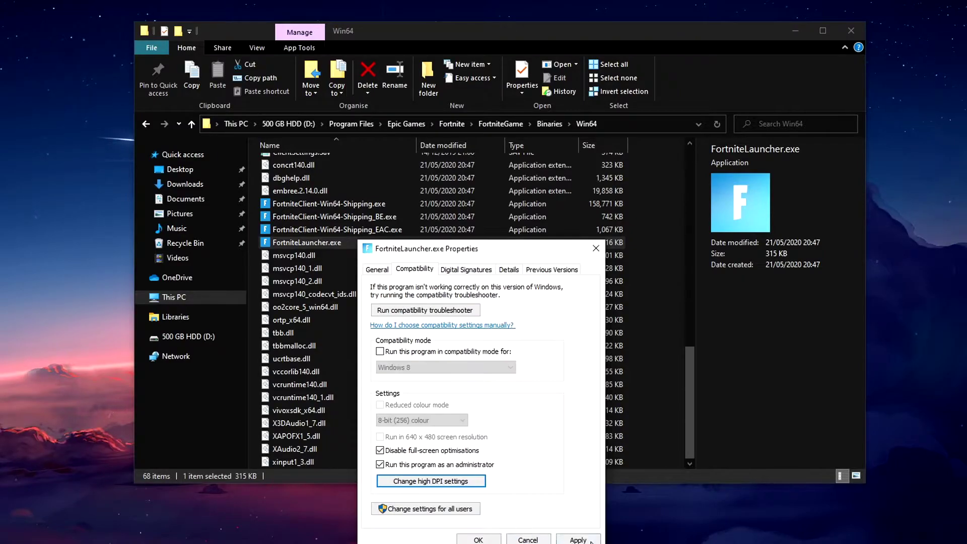
{"action": "left_click", "coordinate": [475, 539]}
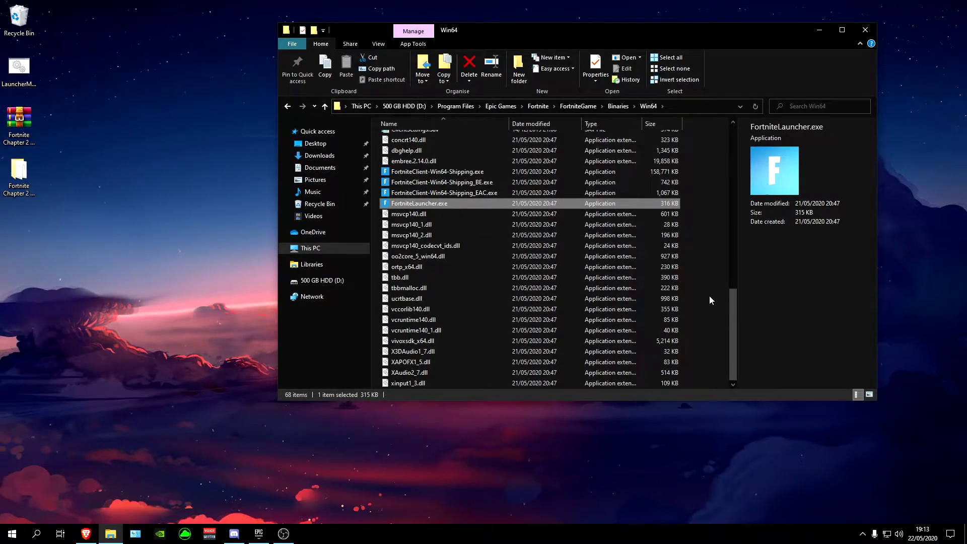
Close the Win64 File Explorer window and bring up the desktop's context menu.
{"action": "left_click", "coordinate": [862, 30]}
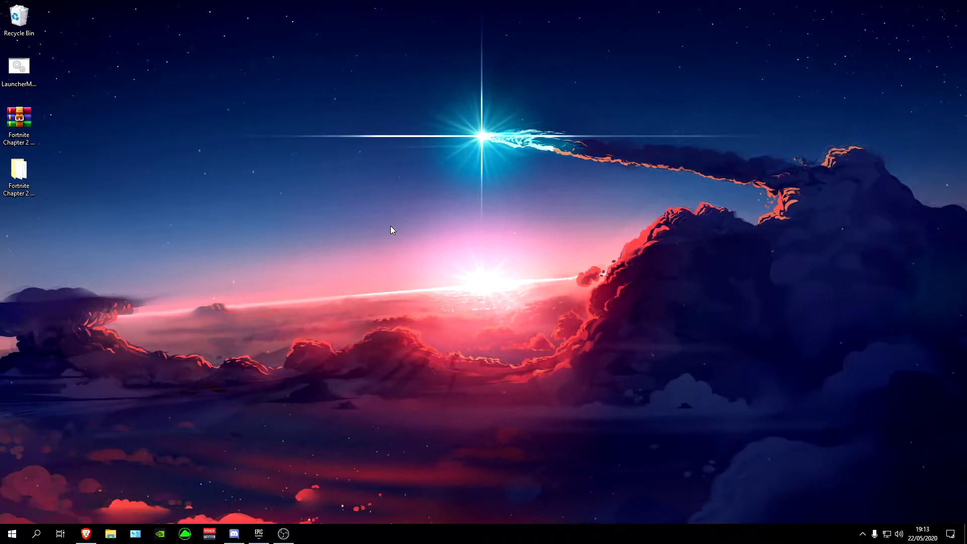
{"action": "right_click", "coordinate": [253, 161]}
Launch NVIDIA Control Panel and set global Power management mode to Prefer maximum performance.
{"action": "left_click", "coordinate": [203, 231]}
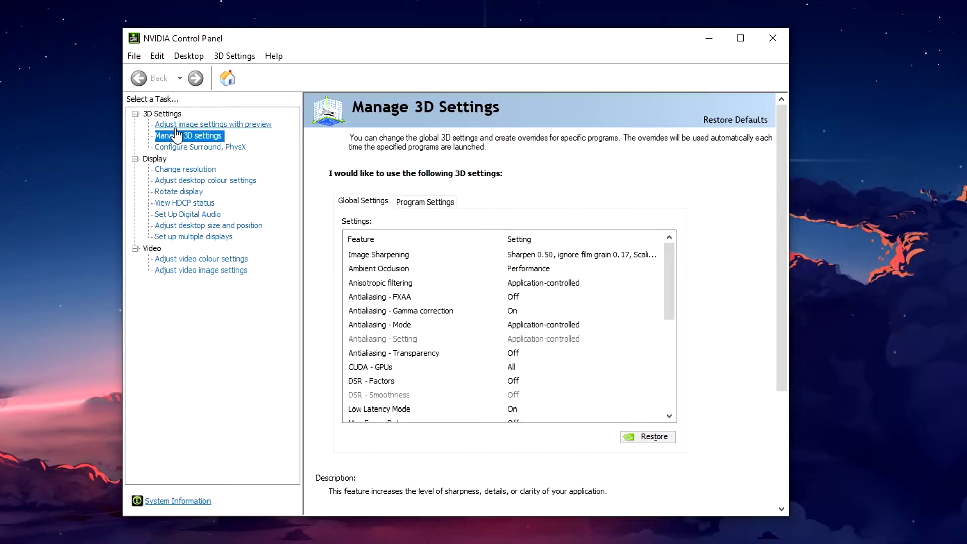
{"action": "left_click", "coordinate": [175, 128]}
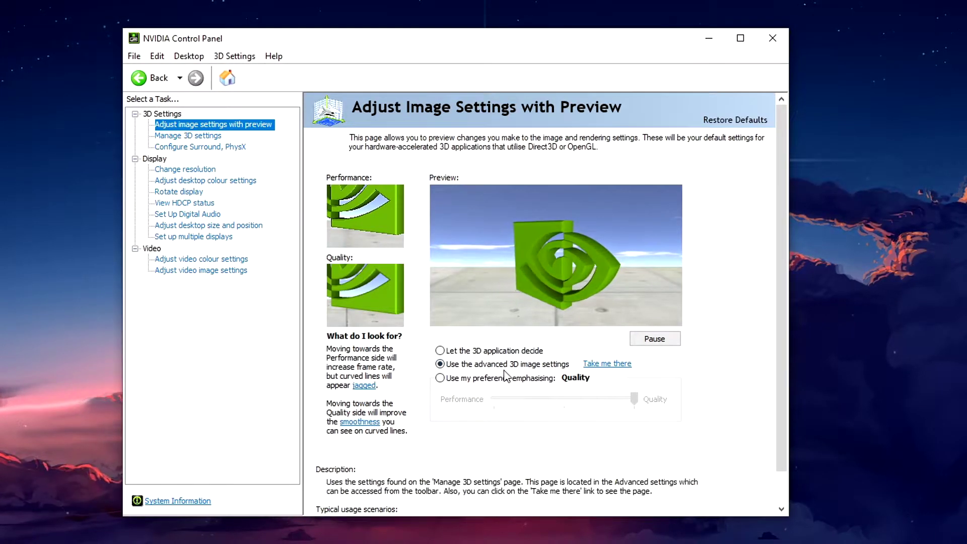
{"action": "left_click", "coordinate": [622, 364]}
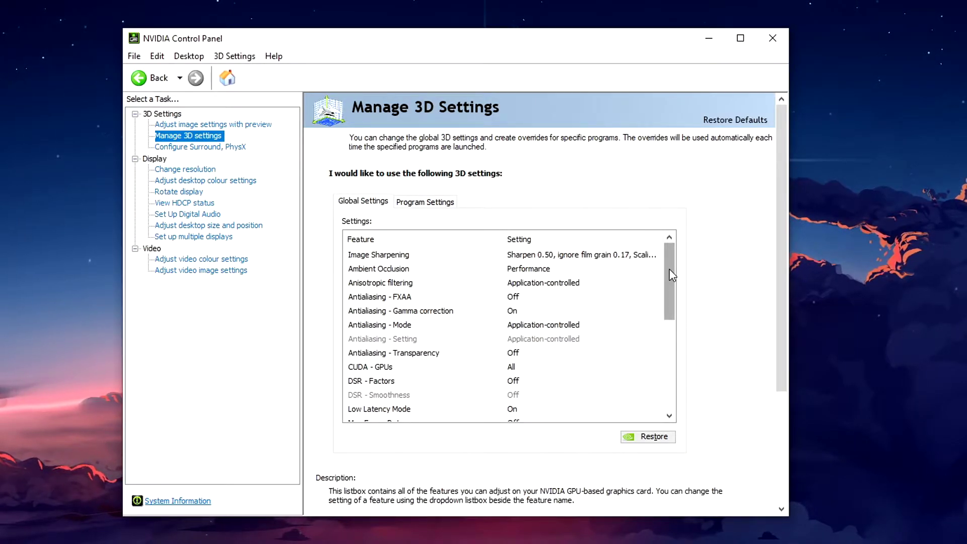
{"action": "left_click_drag", "start_coordinate": [672, 275], "coordinate": [669, 363]}
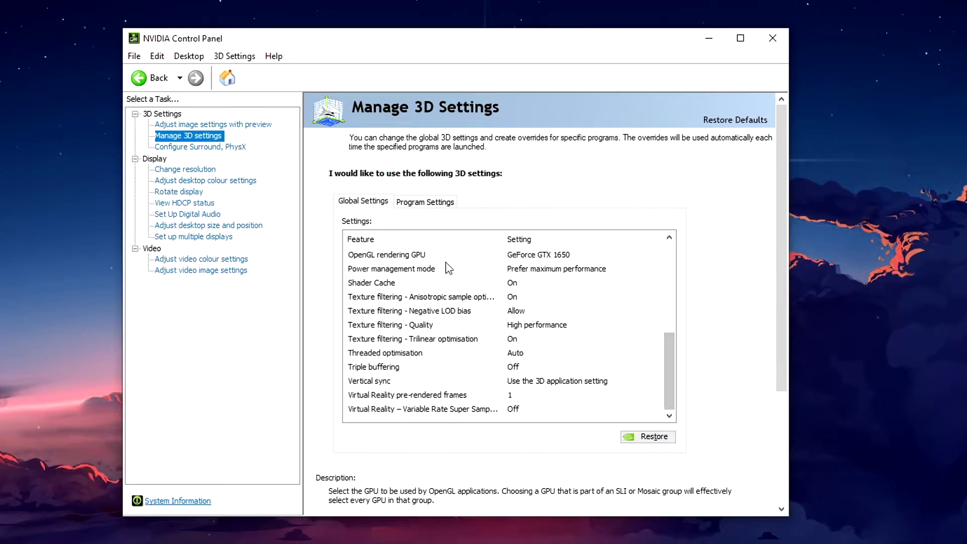
{"action": "left_click", "coordinate": [551, 272]}
{"action": "left_click", "coordinate": [551, 272]}
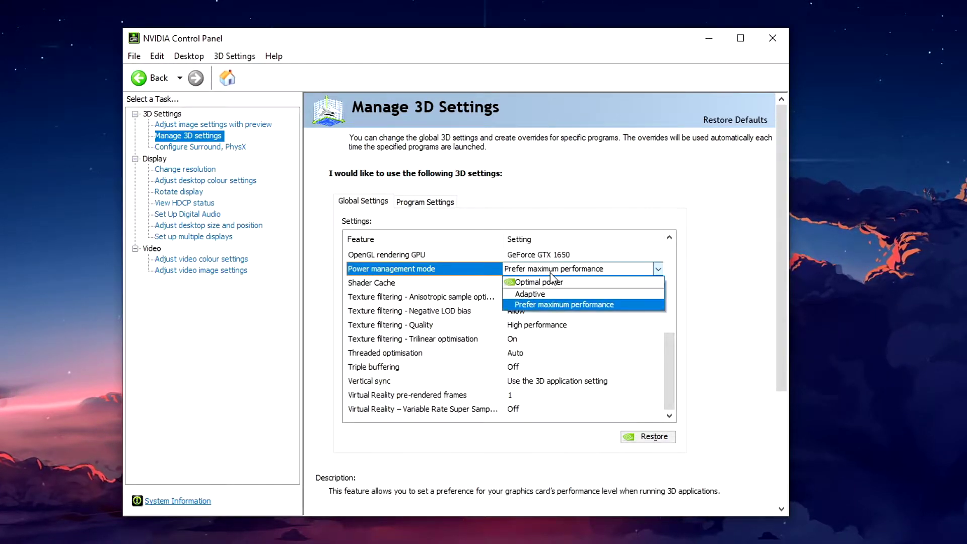
{"action": "left_click", "coordinate": [547, 304]}
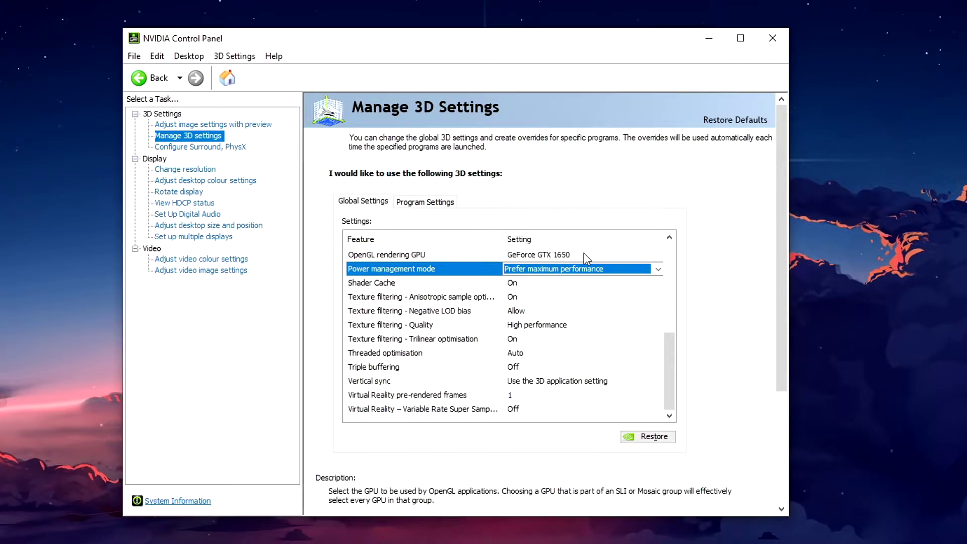
{"action": "left_click", "coordinate": [736, 341]}
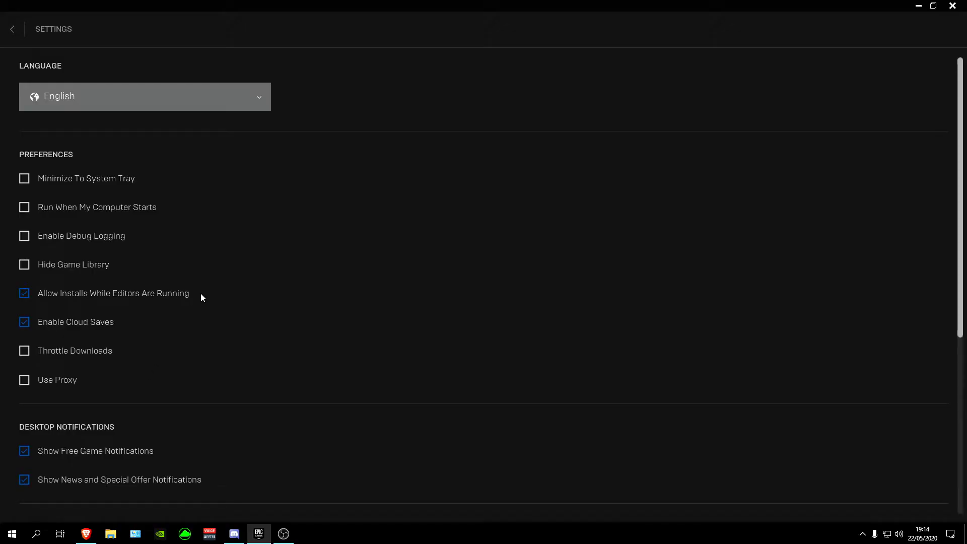
Re-enable Fortnite's Additional Command Line Arguments in launcher Settings, then minimise Epic Games Launcher.
{"action": "scroll", "coordinate": [381, 454], "scroll_direction": "down", "scroll_amount": 6}
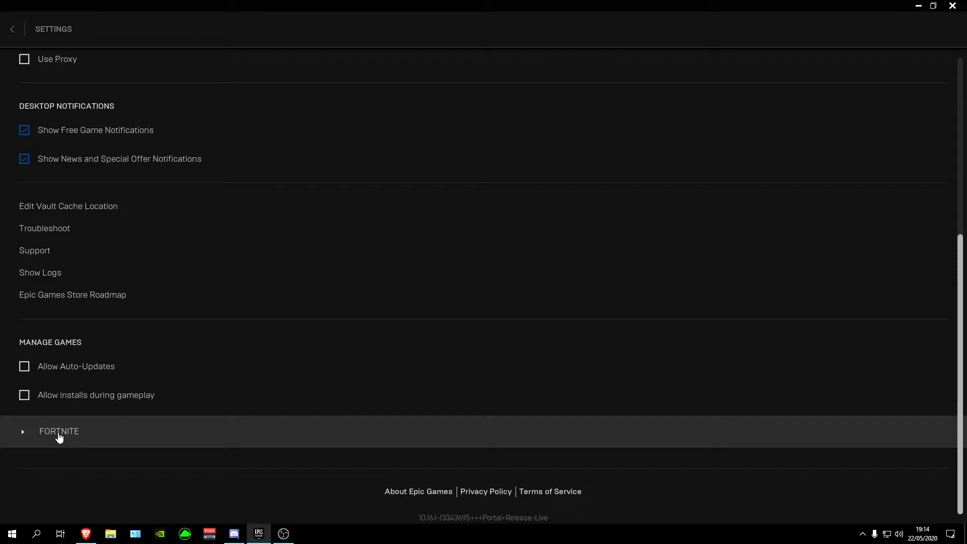
{"action": "left_click", "coordinate": [63, 431]}
{"action": "scroll", "coordinate": [181, 447], "scroll_direction": "down", "scroll_amount": 1}
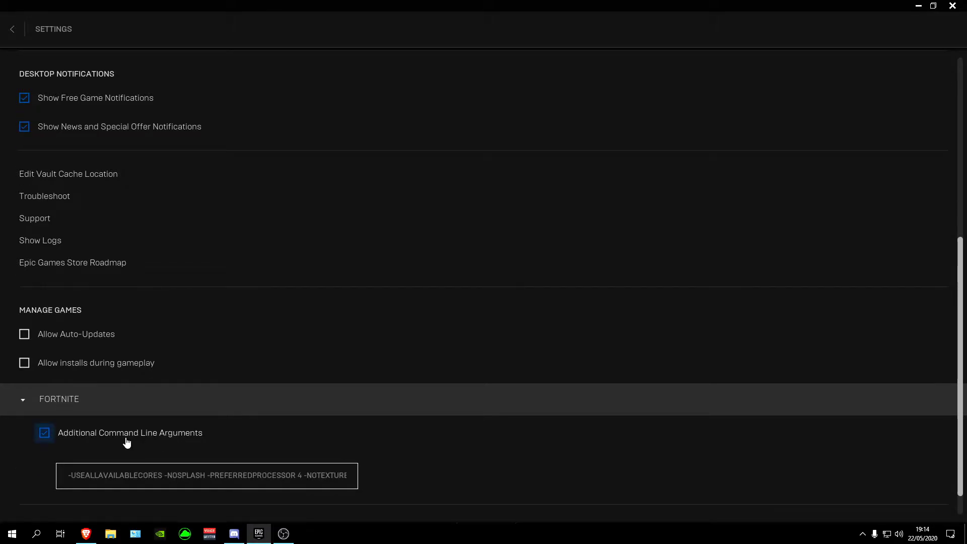
{"action": "left_click", "coordinate": [143, 436]}
{"action": "left_click", "coordinate": [141, 436]}
{"action": "left_click", "coordinate": [918, 6]}
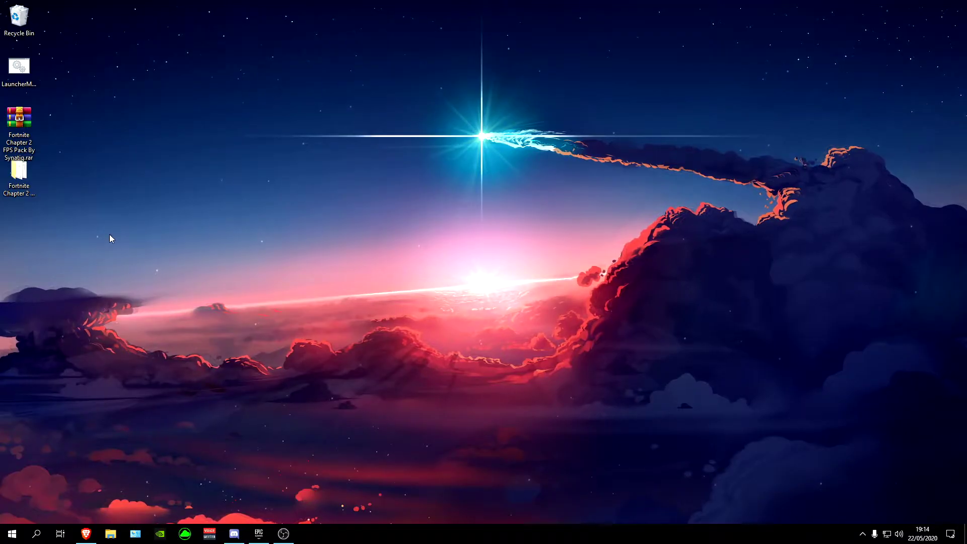
Open Additional Command Line Argument.txt from the FPS pack folder, then bring up the taskbar menu for Task Manager.
{"action": "double_click", "coordinate": [19, 174]}
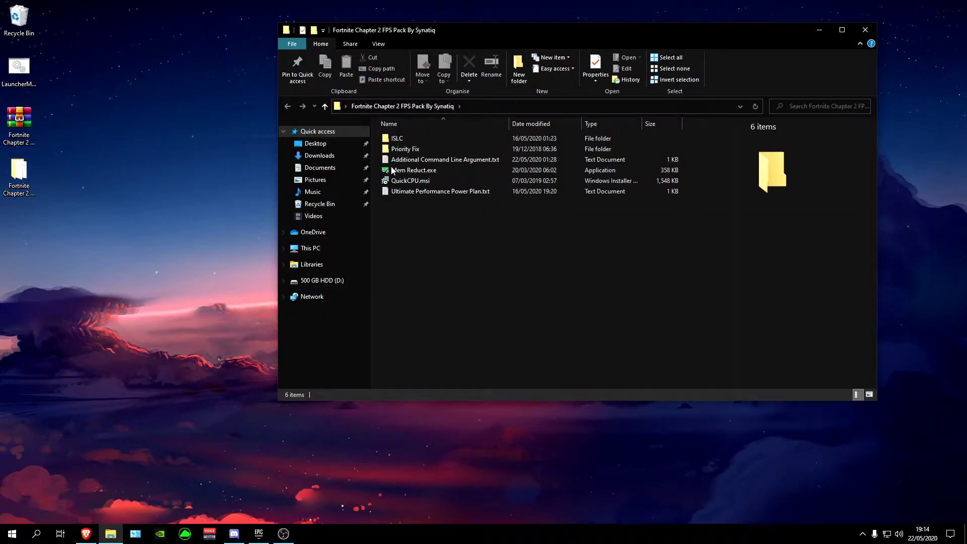
{"action": "double_click", "coordinate": [428, 160]}
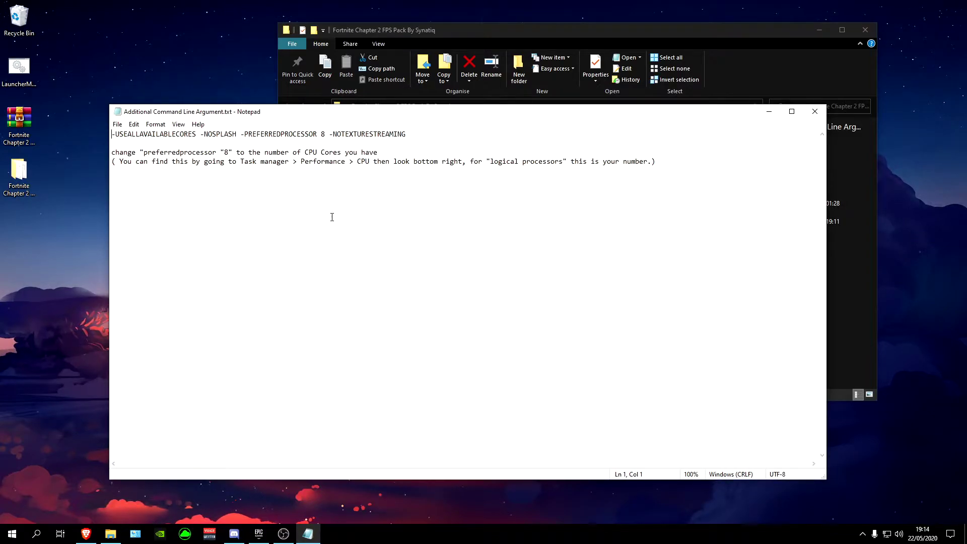
{"action": "right_click", "coordinate": [407, 533]}
Check the logical processor count in Task Manager and change -PREFERREDPROCESSOR from 8 to 4.
{"action": "left_click", "coordinate": [443, 482]}
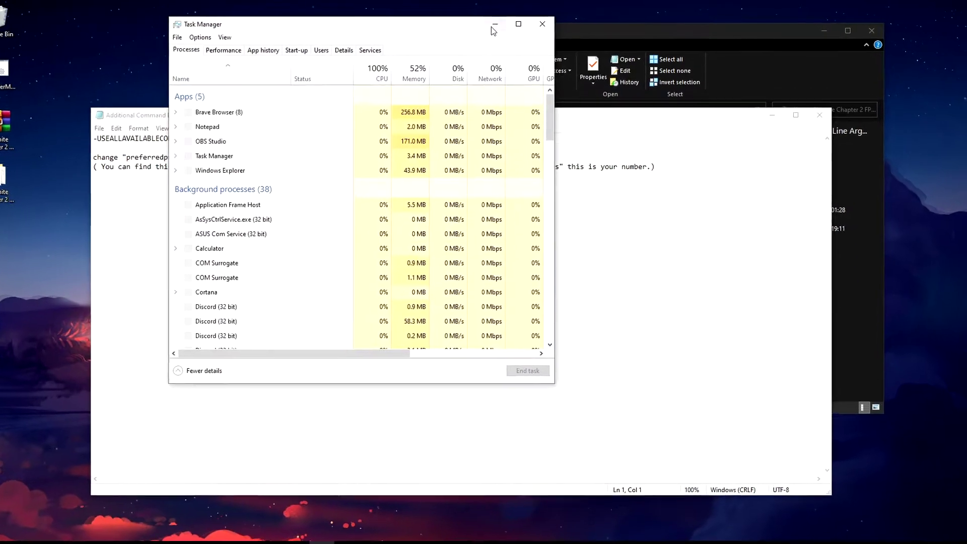
{"action": "left_click", "coordinate": [198, 53]}
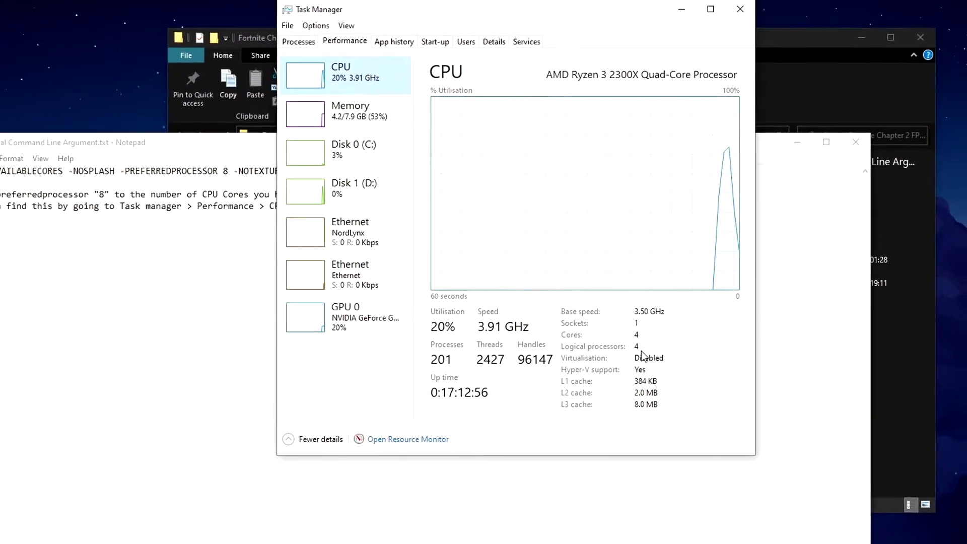
{"action": "left_click", "coordinate": [737, 9]}
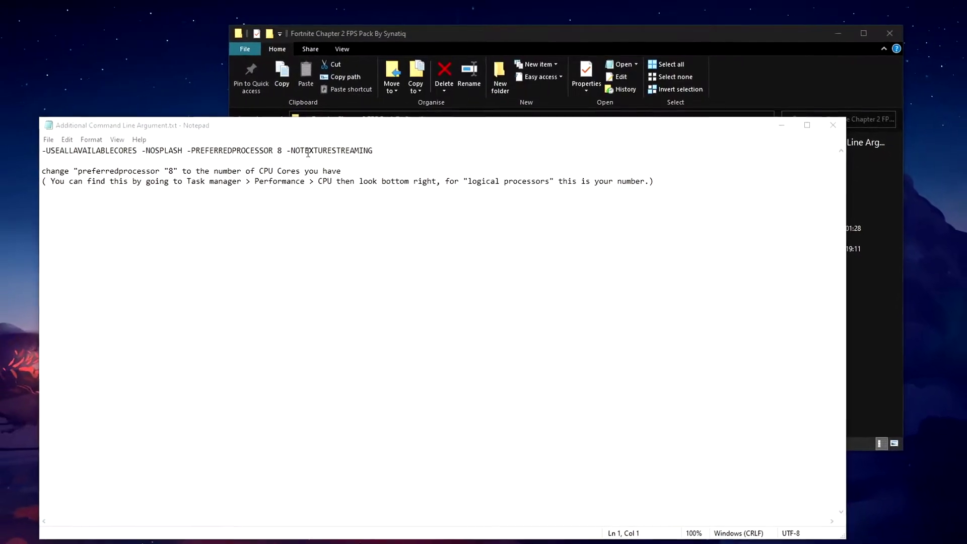
{"action": "double_click", "coordinate": [290, 147]}
{"action": "key", "text": "BackSpace"}
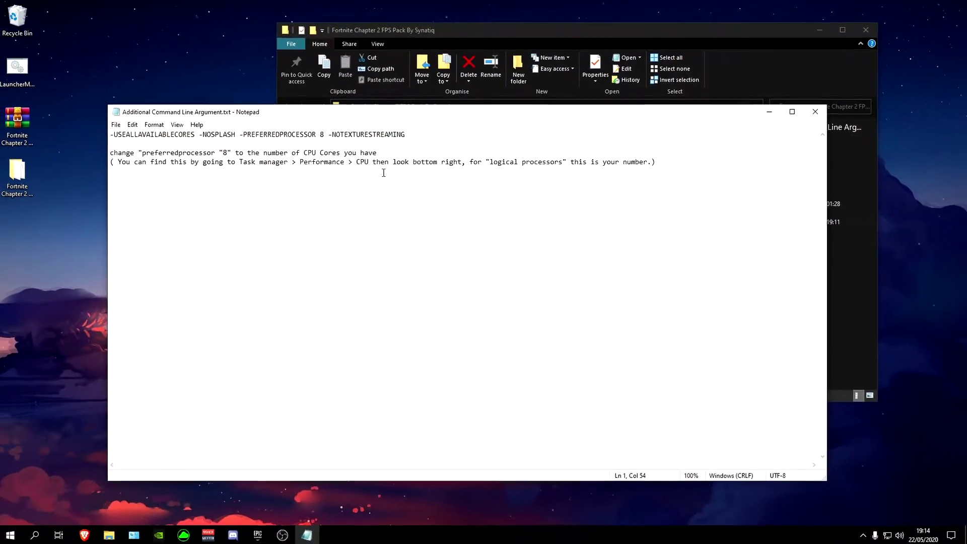
{"action": "type", "text": "4"}
Copy the -PREFERREDPROCESSOR 4 argument line and close Notepad without saving.
{"action": "left_click_drag", "start_coordinate": [417, 133], "coordinate": [111, 134]}
{"action": "left_click", "coordinate": [134, 125]}
{"action": "mouse_move", "coordinate": [121, 126]}
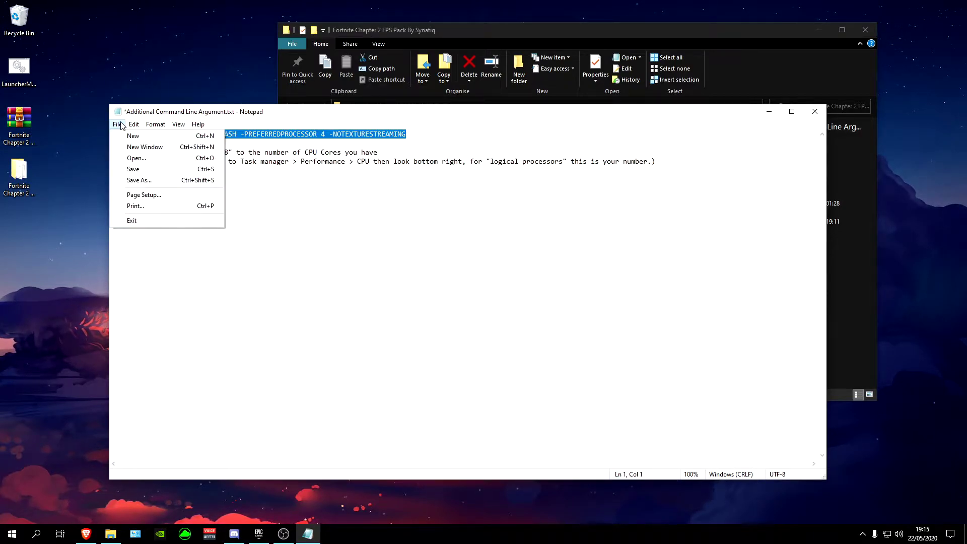
{"action": "left_click", "coordinate": [264, 133]}
{"action": "right_click", "coordinate": [264, 134]}
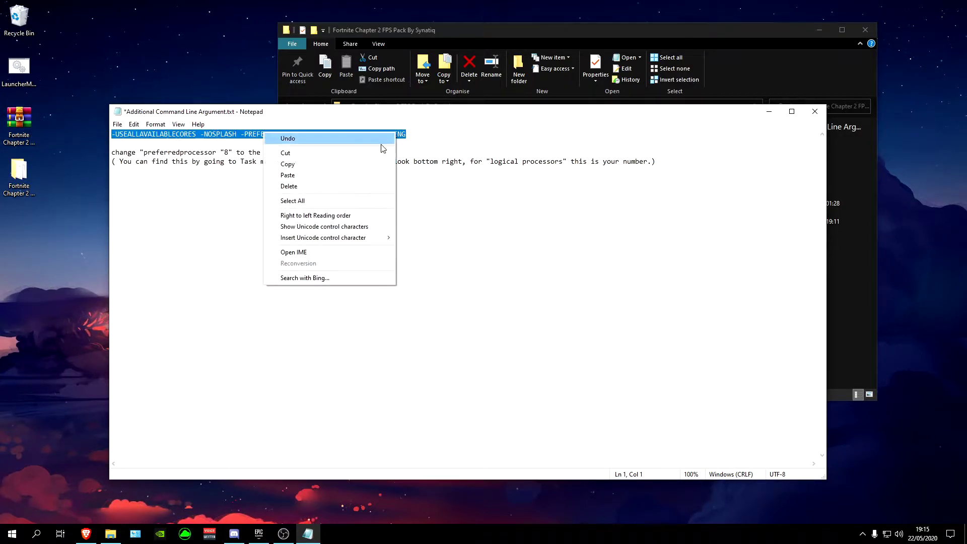
{"action": "left_click", "coordinate": [341, 166]}
{"action": "left_click", "coordinate": [822, 116]}
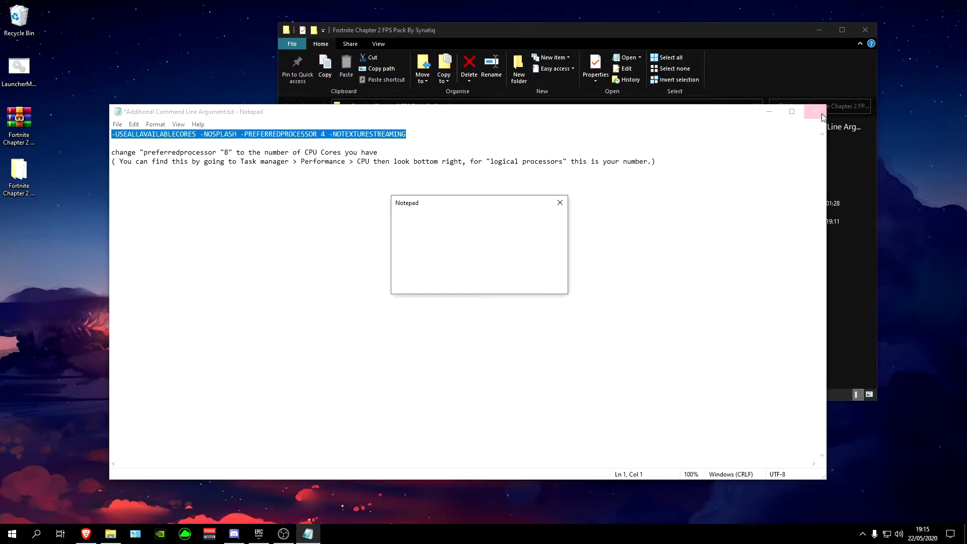
{"action": "left_click", "coordinate": [499, 283]}
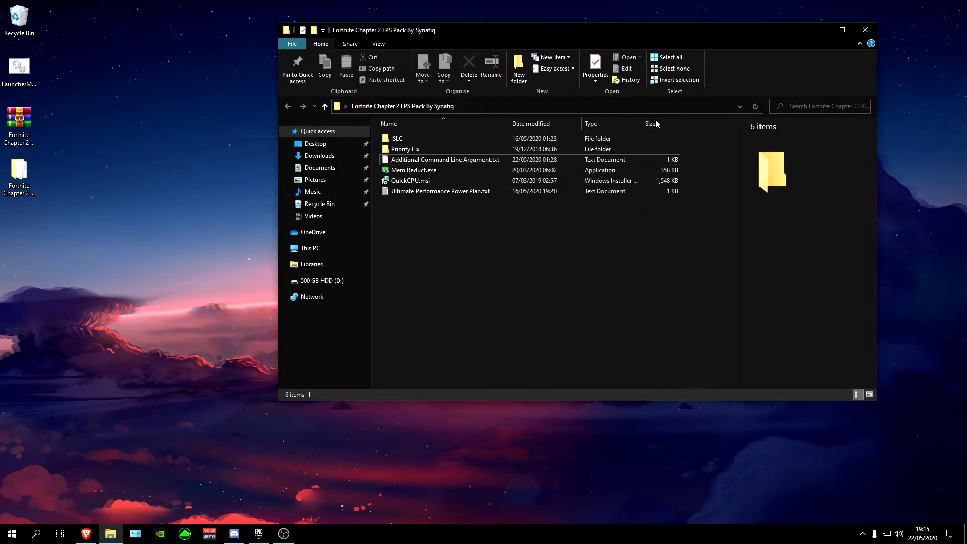
Paste the arguments ending -PREFERREDPROCESSOR 4 -NOTEXTURESTREAMING into Fortnite's launcher field, then return to Library.
{"action": "left_click", "coordinate": [865, 30]}
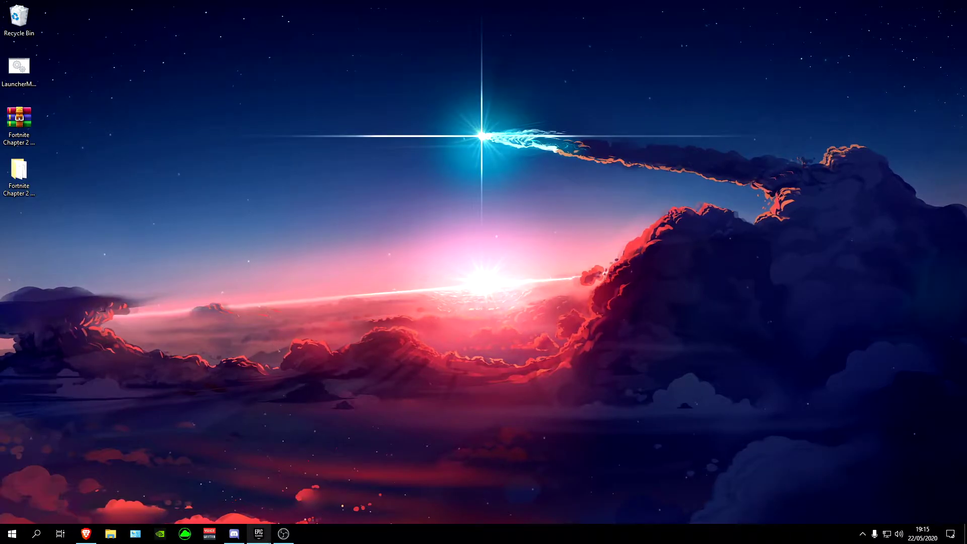
{"action": "left_click", "coordinate": [258, 533]}
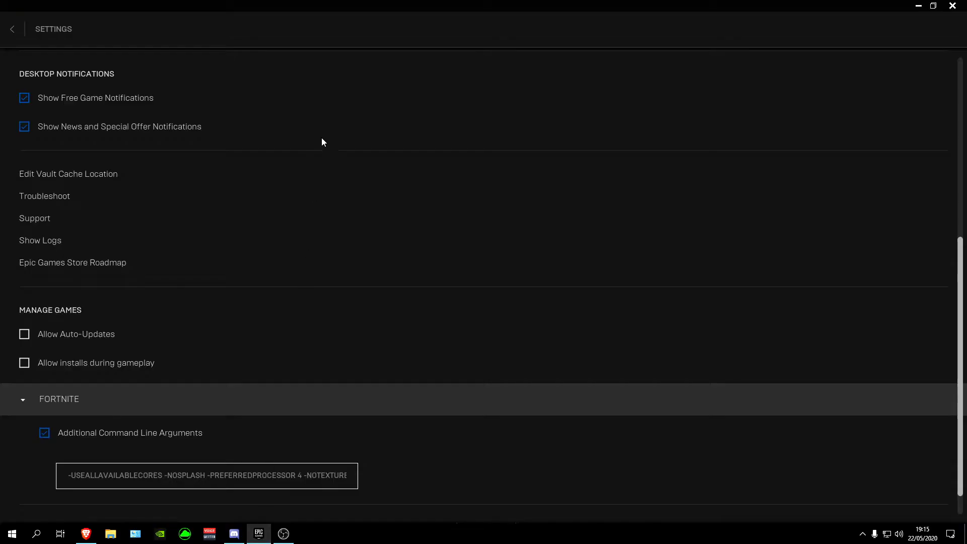
{"action": "triple_click", "coordinate": [208, 477]}
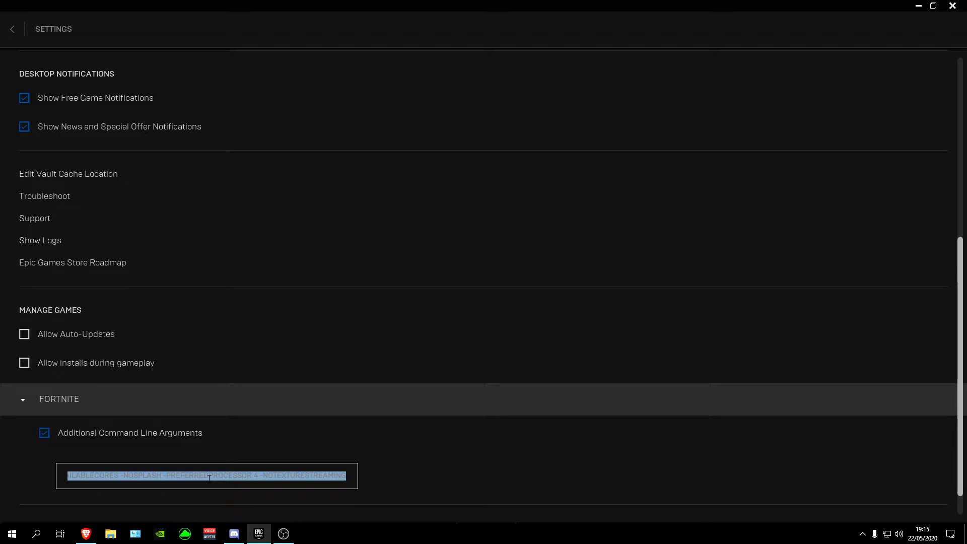
{"action": "left_click", "coordinate": [209, 478]}
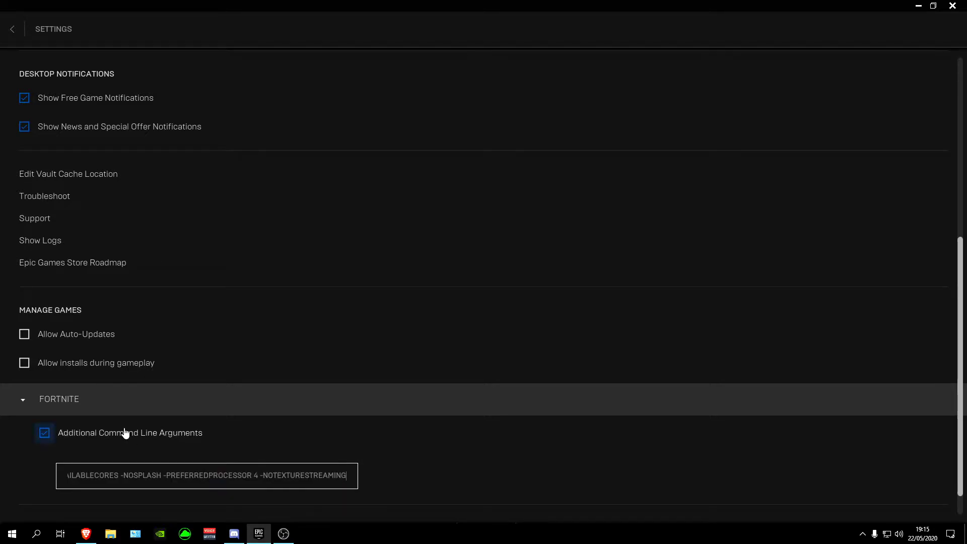
{"action": "left_click", "coordinate": [63, 403]}
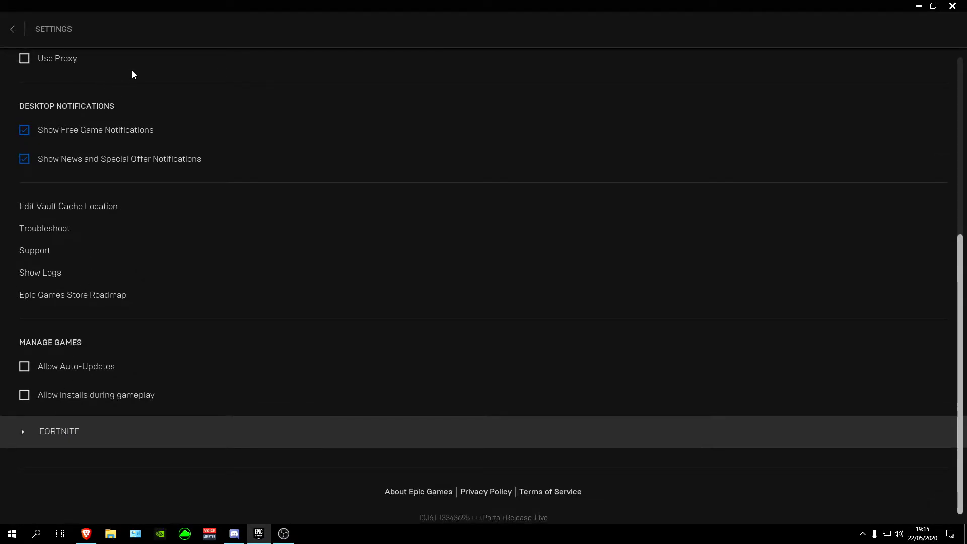
{"action": "left_click", "coordinate": [65, 36]}
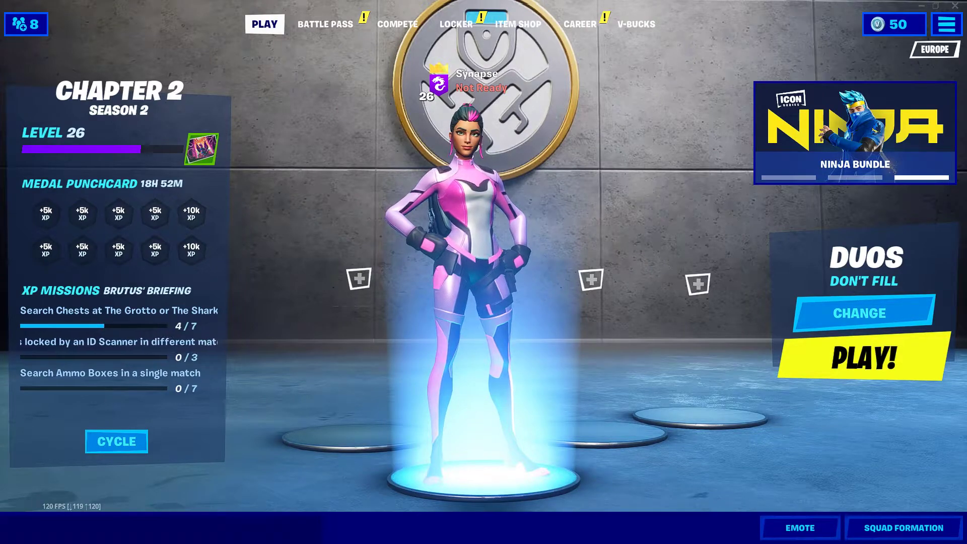
Open Fortnite's Video settings and set the Frame Rate Limit to 120 FPS.
{"action": "left_click", "coordinate": [940, 30]}
{"action": "left_click", "coordinate": [875, 54]}
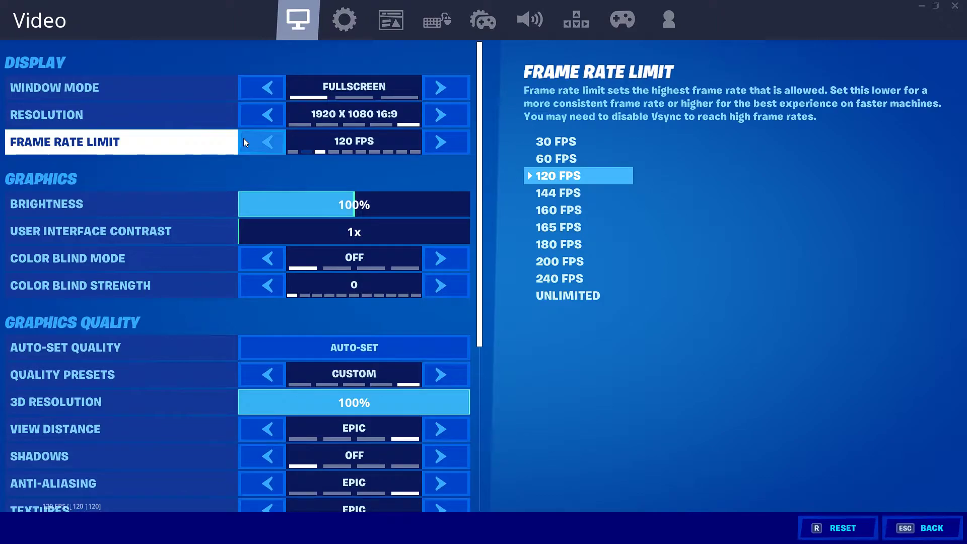
{"action": "left_click", "coordinate": [276, 142]}
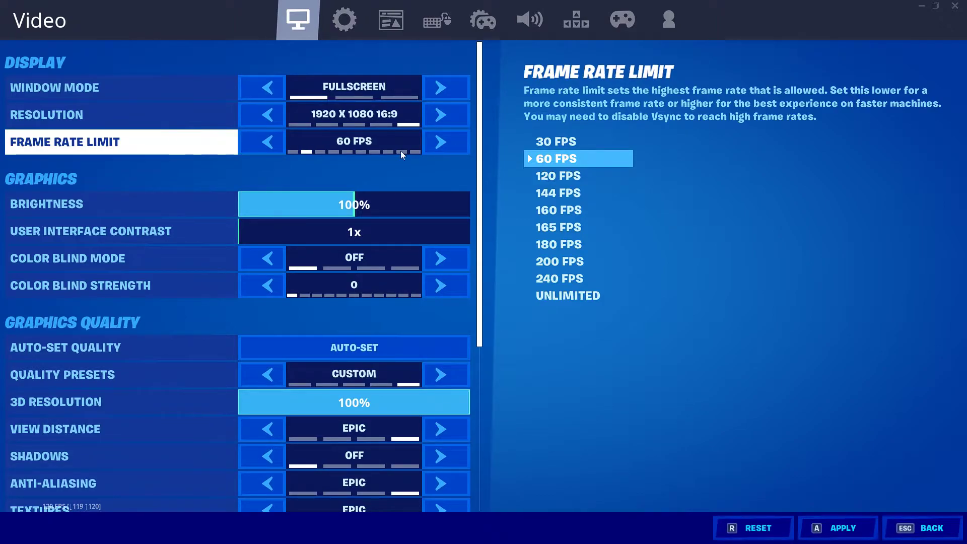
{"action": "left_click", "coordinate": [442, 146]}
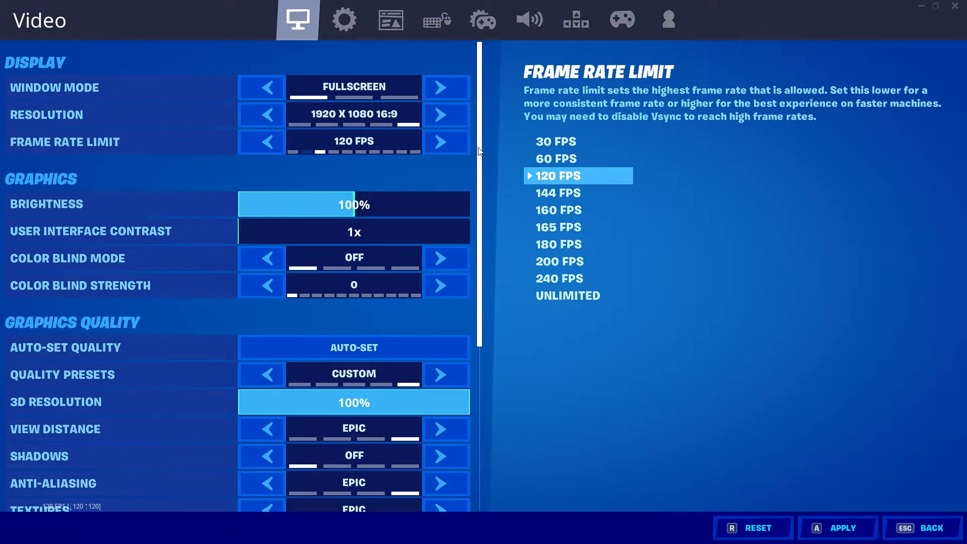
{"action": "scroll", "coordinate": [479, 151], "scroll_direction": "down", "scroll_amount": 3}
{"action": "scroll", "coordinate": [479, 151], "scroll_direction": "up", "scroll_amount": 3}
{"action": "left_click_drag", "start_coordinate": [480, 172], "coordinate": [480, 204]}
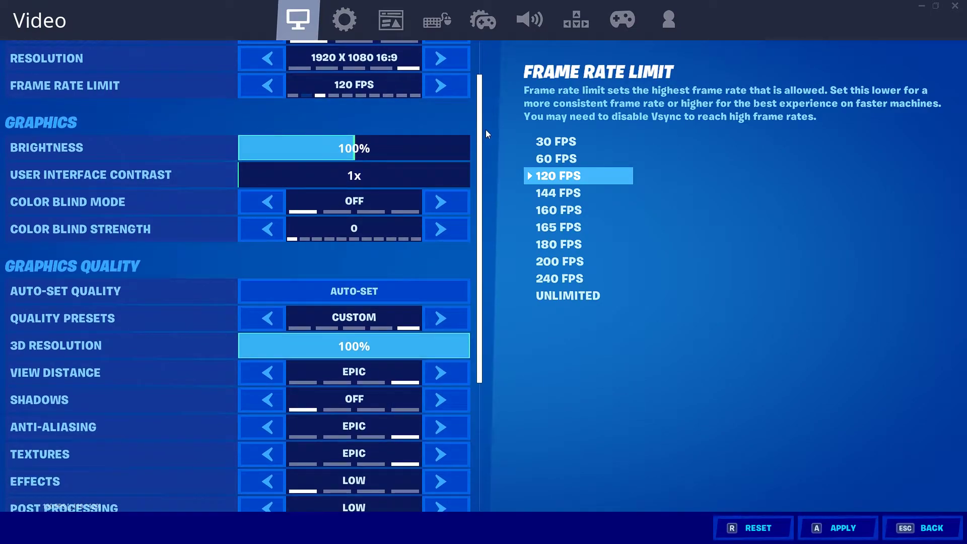
{"action": "scroll", "coordinate": [482, 131], "scroll_direction": "down", "scroll_amount": 2}
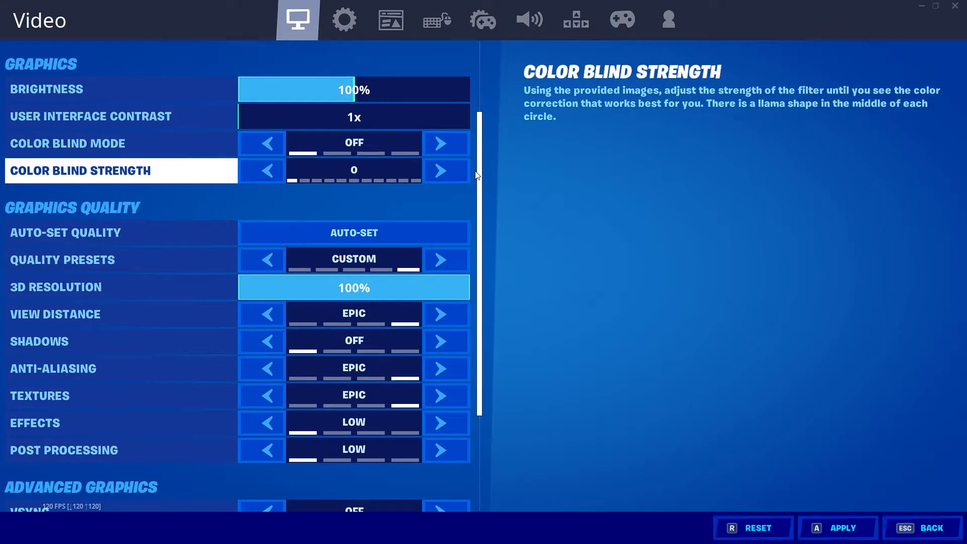
{"action": "scroll", "coordinate": [491, 125], "scroll_direction": "down", "scroll_amount": 3}
{"action": "scroll", "coordinate": [484, 152], "scroll_direction": "up", "scroll_amount": 2}
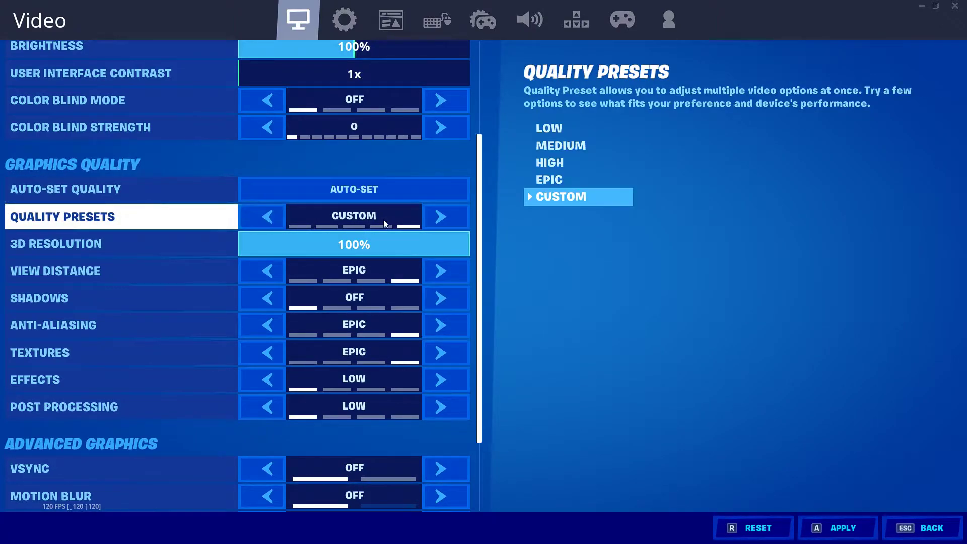
Keep the preset at High and 3D resolution at 100%, raise View Distance to Epic, and turn Shadows off.
{"action": "left_click", "coordinate": [259, 217]}
{"action": "left_click", "coordinate": [258, 217]}
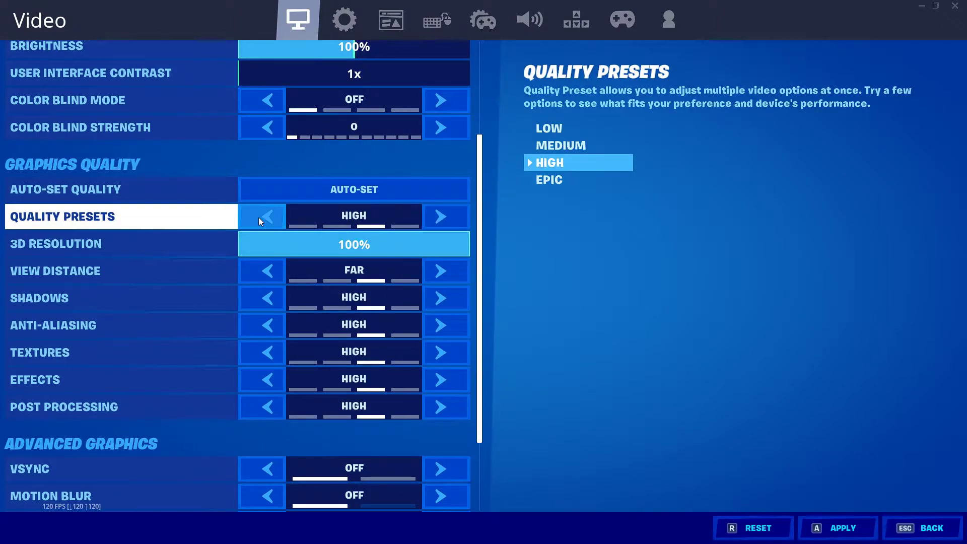
{"action": "left_click_drag", "start_coordinate": [335, 243], "coordinate": [589, 258]}
{"action": "left_click_drag", "start_coordinate": [657, 263], "coordinate": [662, 264]}
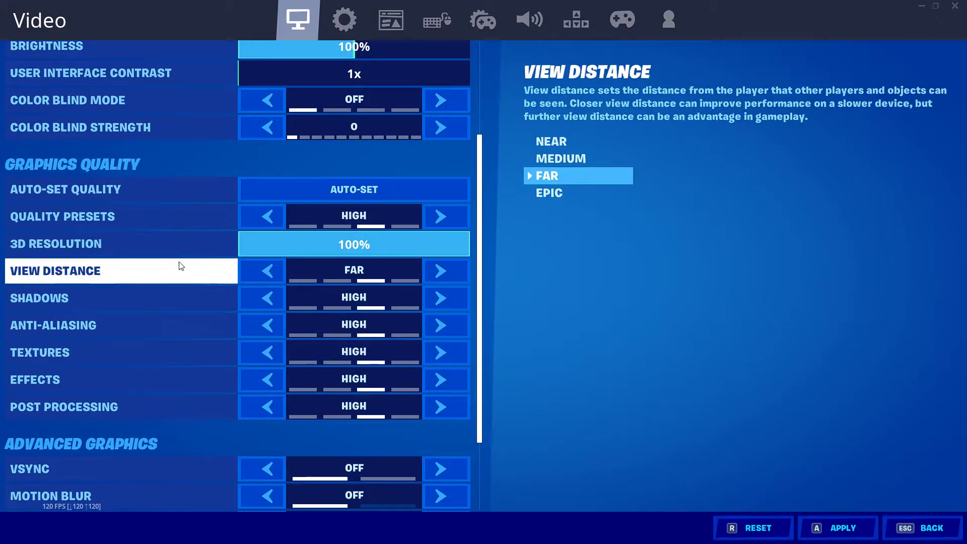
{"action": "left_click", "coordinate": [439, 269]}
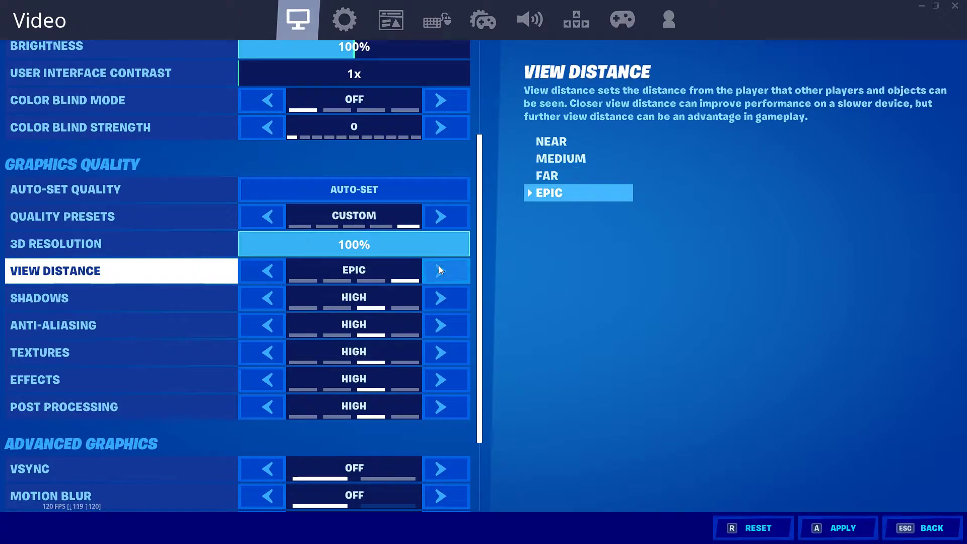
{"action": "left_click", "coordinate": [436, 304]}
{"action": "left_click", "coordinate": [436, 304]}
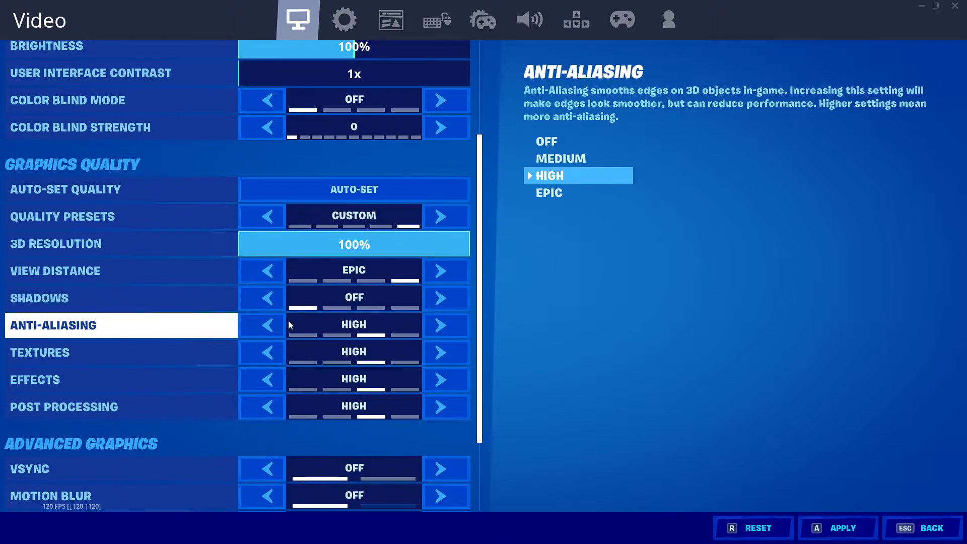
Raise Anti-Aliasing and Textures to Epic, and set Effects and Post Processing to Low.
{"action": "left_click", "coordinate": [452, 330]}
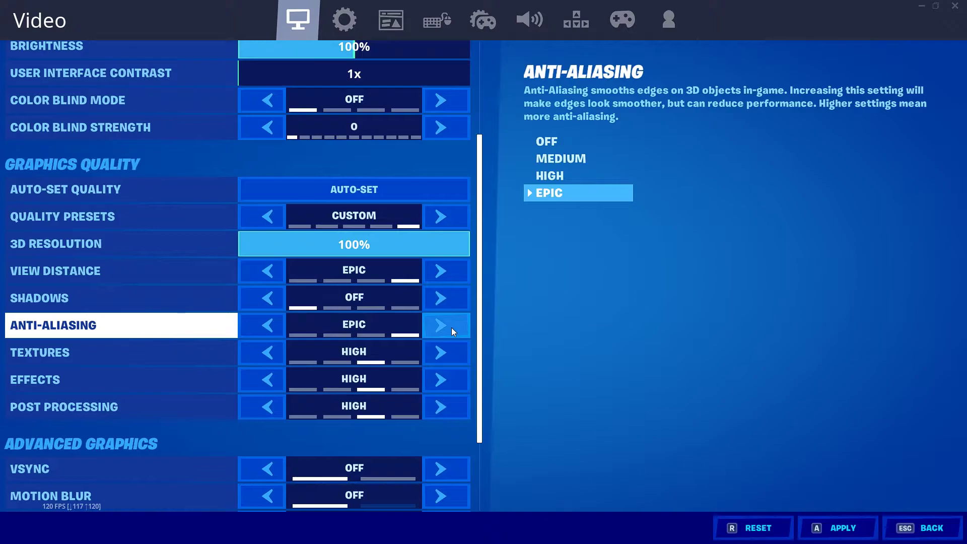
{"action": "left_click", "coordinate": [440, 348]}
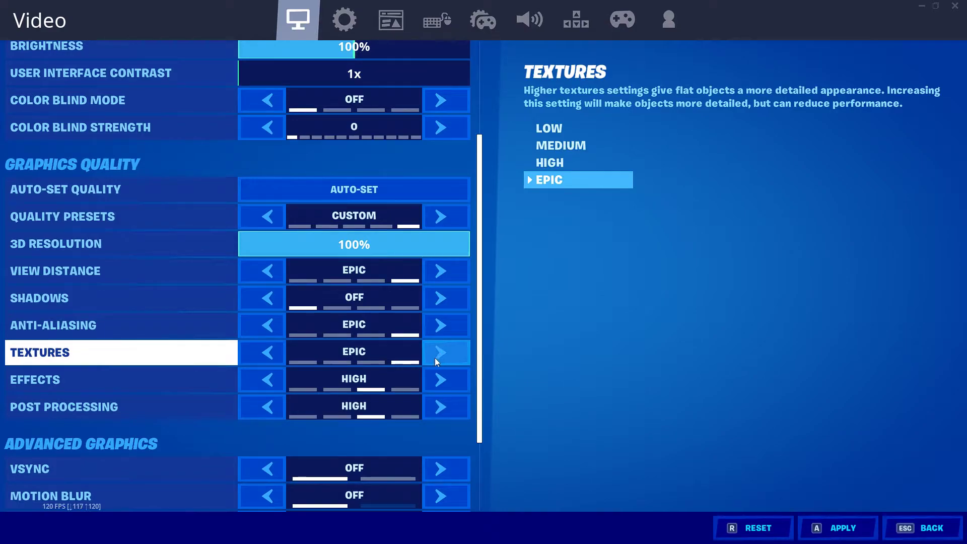
{"action": "left_click", "coordinate": [439, 379]}
{"action": "left_click", "coordinate": [439, 380]}
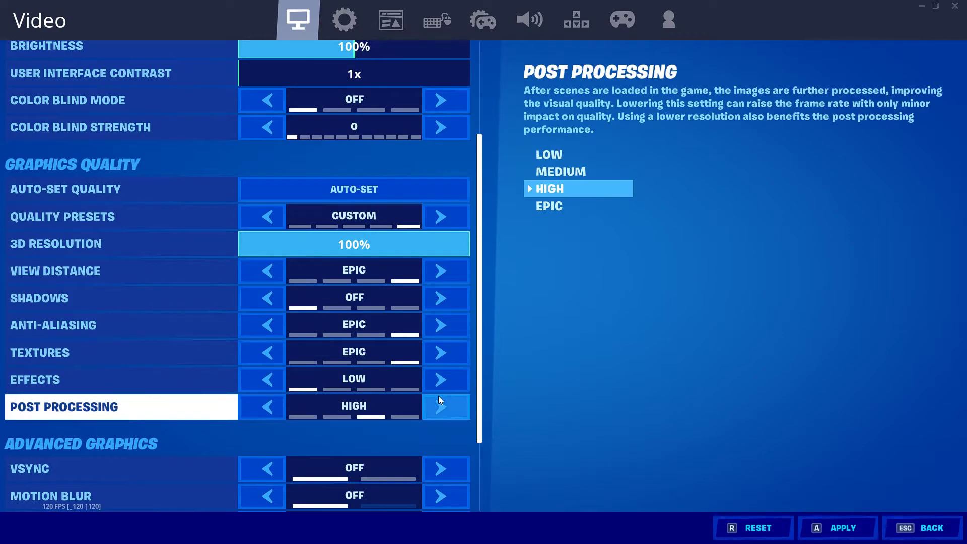
{"action": "left_click", "coordinate": [440, 403]}
{"action": "left_click", "coordinate": [440, 403]}
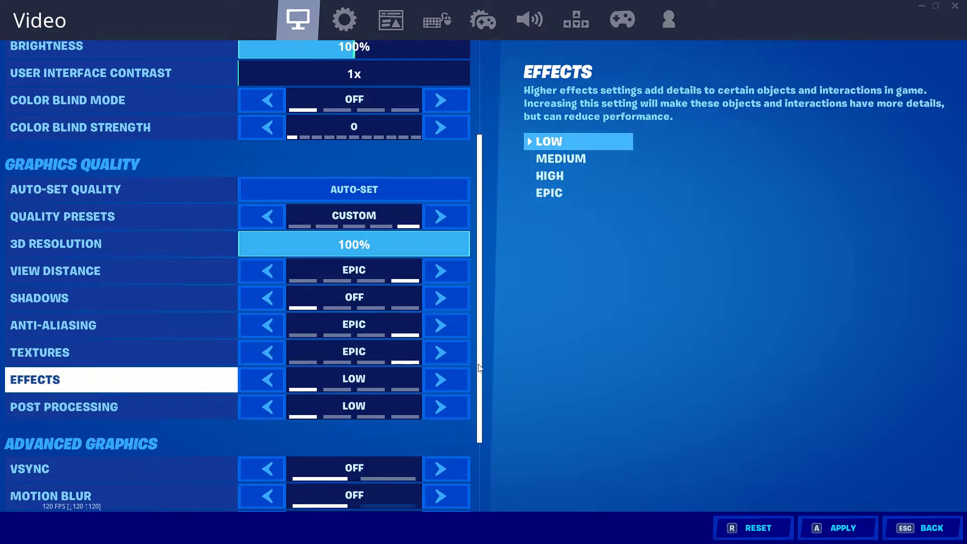
{"action": "scroll", "coordinate": [478, 367], "scroll_direction": "down", "scroll_amount": 3}
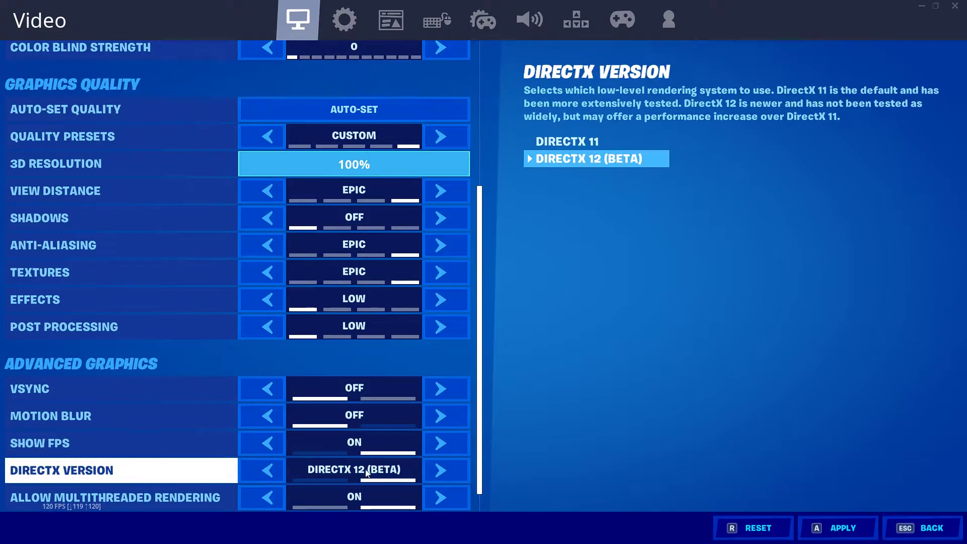
Apply the adjusted Fortnite Video settings and back out of the settings menu.
{"action": "scroll", "coordinate": [480, 448], "scroll_direction": "down", "scroll_amount": 1}
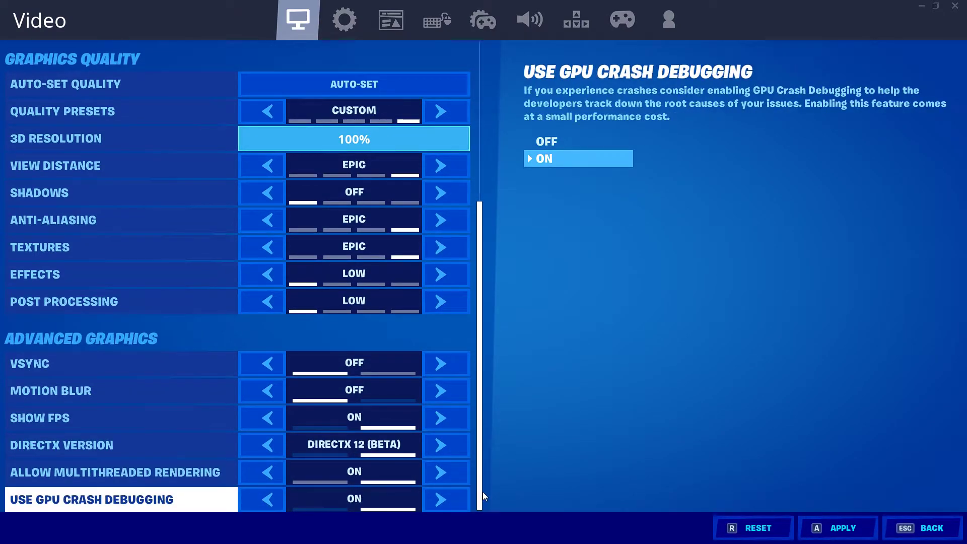
{"action": "left_click", "coordinate": [846, 528]}
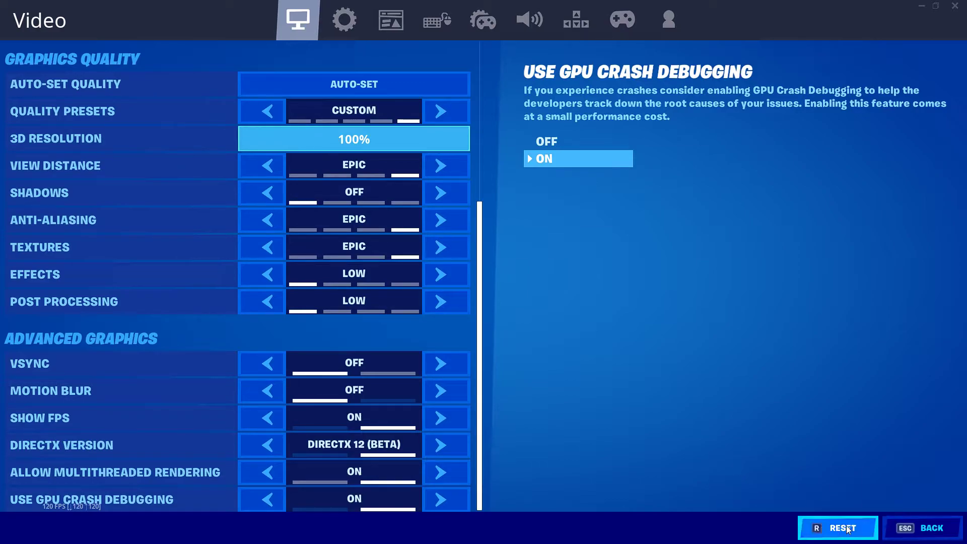
{"action": "left_click", "coordinate": [922, 528]}
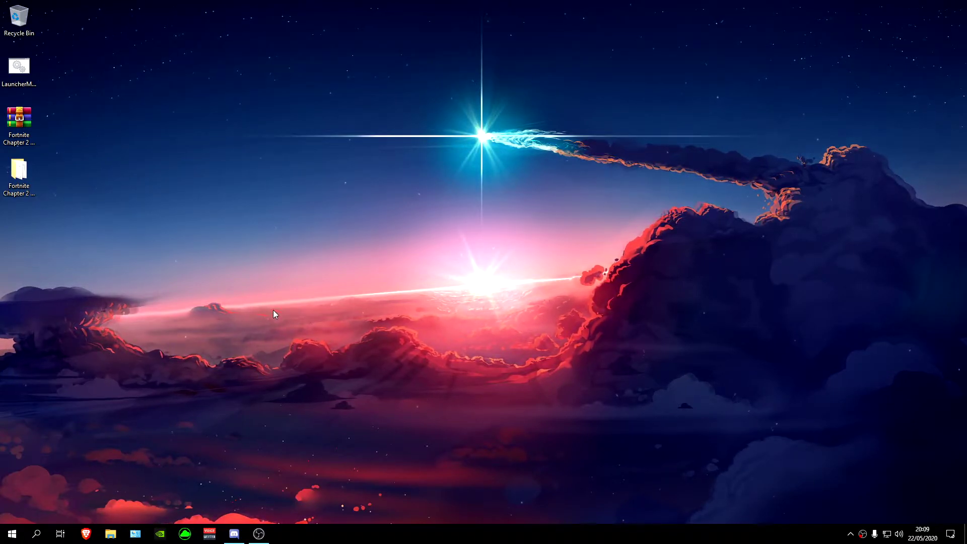
Copy the powercfg -duplicatescheme line from the Ultimate Performance Power Plan text file.
{"action": "double_click", "coordinate": [19, 173]}
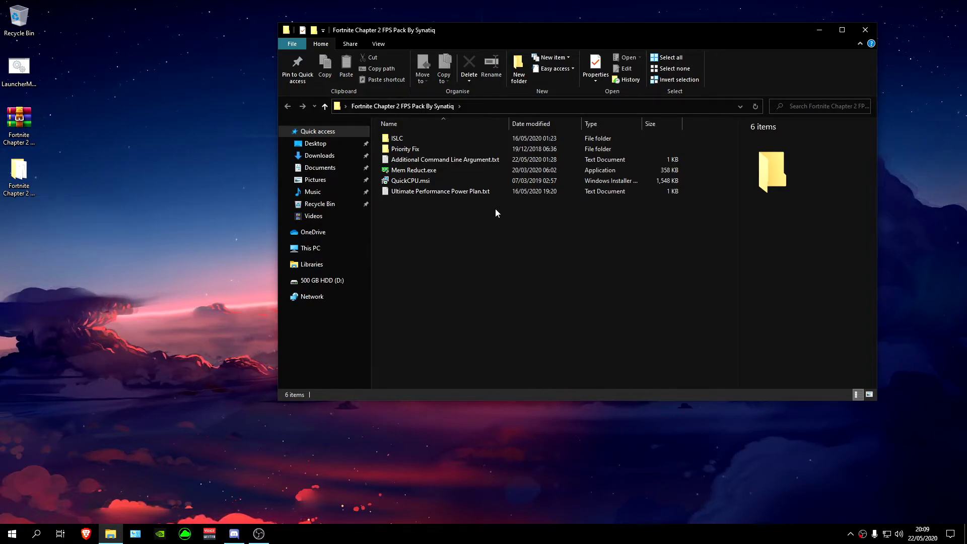
{"action": "double_click", "coordinate": [508, 194]}
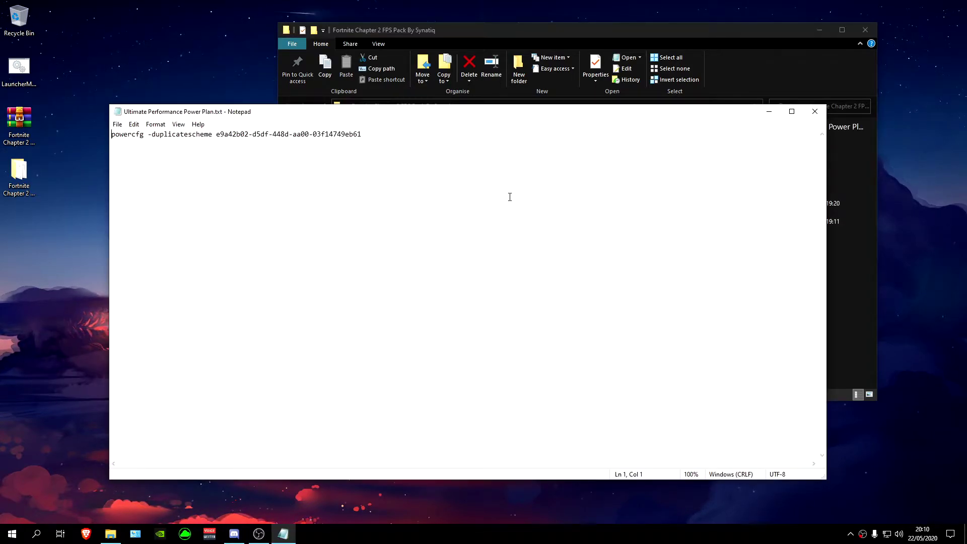
{"action": "left_click_drag", "start_coordinate": [406, 179], "coordinate": [57, 155]}
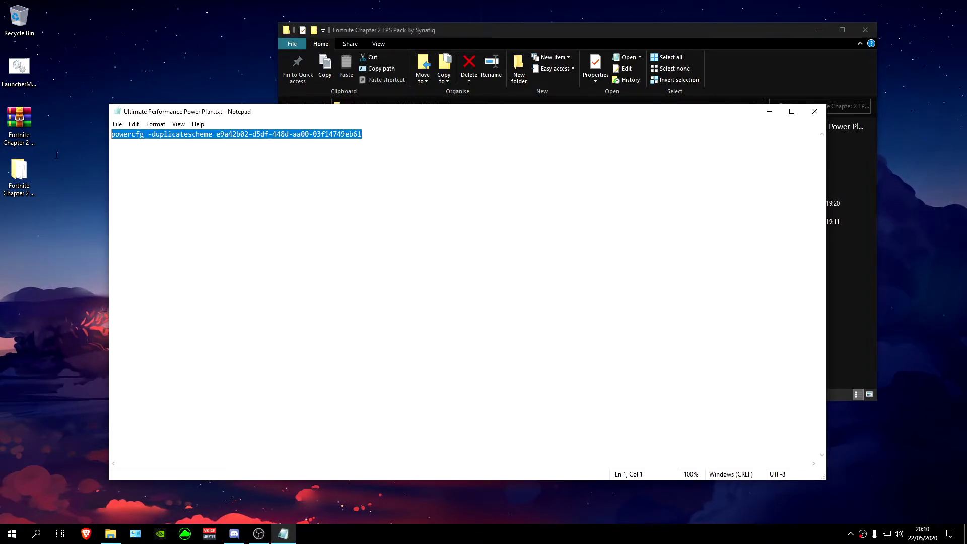
{"action": "right_click", "coordinate": [180, 135]}
{"action": "left_click", "coordinate": [88, 175]}
Close the text file and paste the command into an Administrator Windows PowerShell prompt.
{"action": "left_click", "coordinate": [815, 111]}
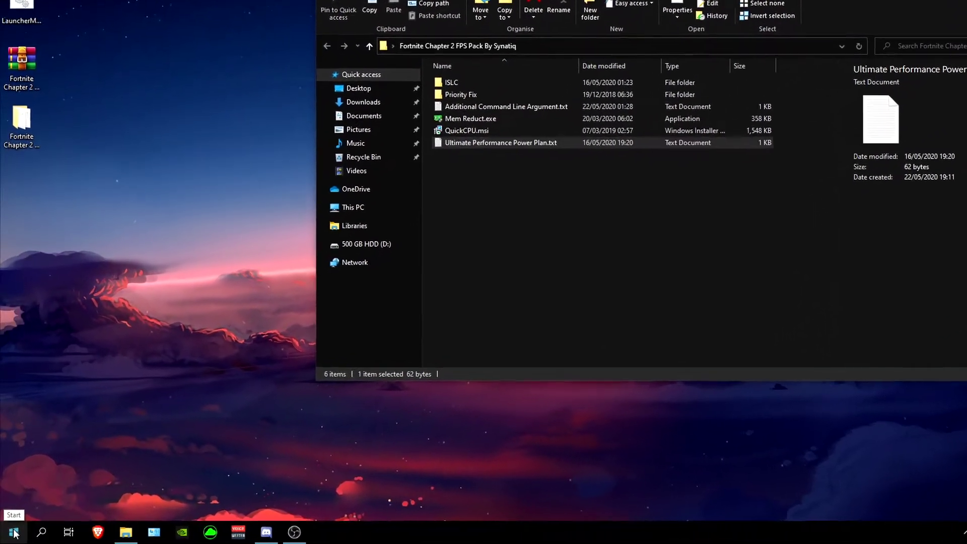
{"action": "right_click", "coordinate": [10, 537]}
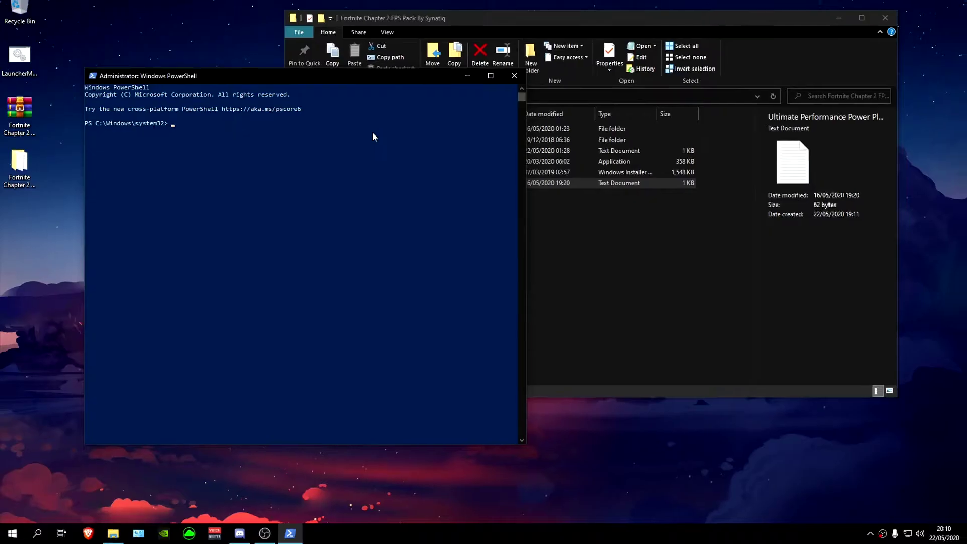
{"action": "key", "text": "ctrl+v"}
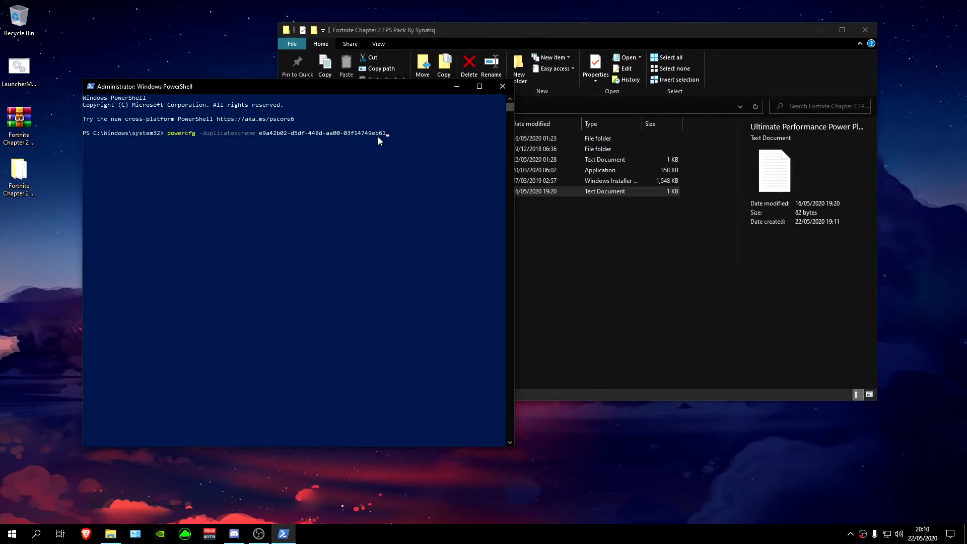
Close PowerShell and the pack folder, search 'power plan', and go to Power Options.
{"action": "left_click", "coordinate": [505, 90]}
{"action": "left_click", "coordinate": [865, 30]}
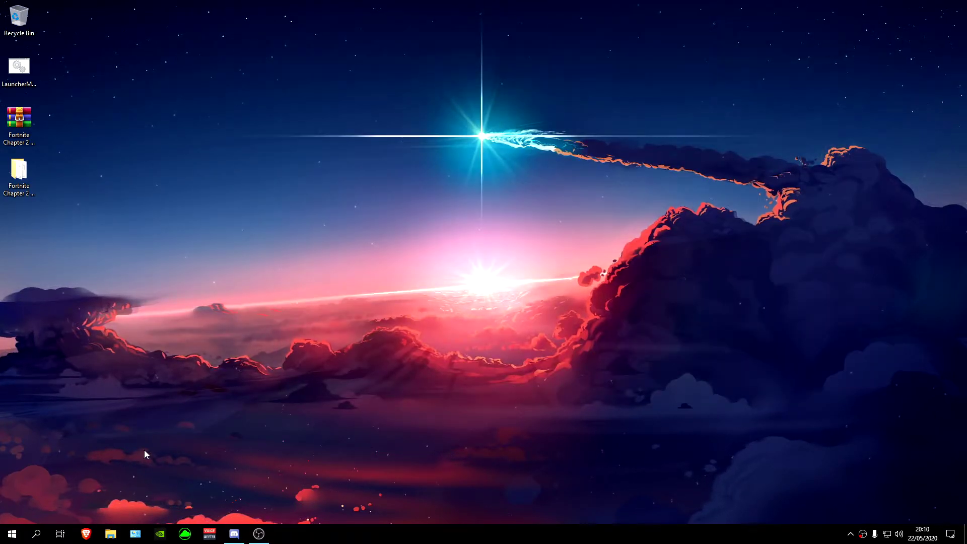
{"action": "left_click", "coordinate": [36, 534]}
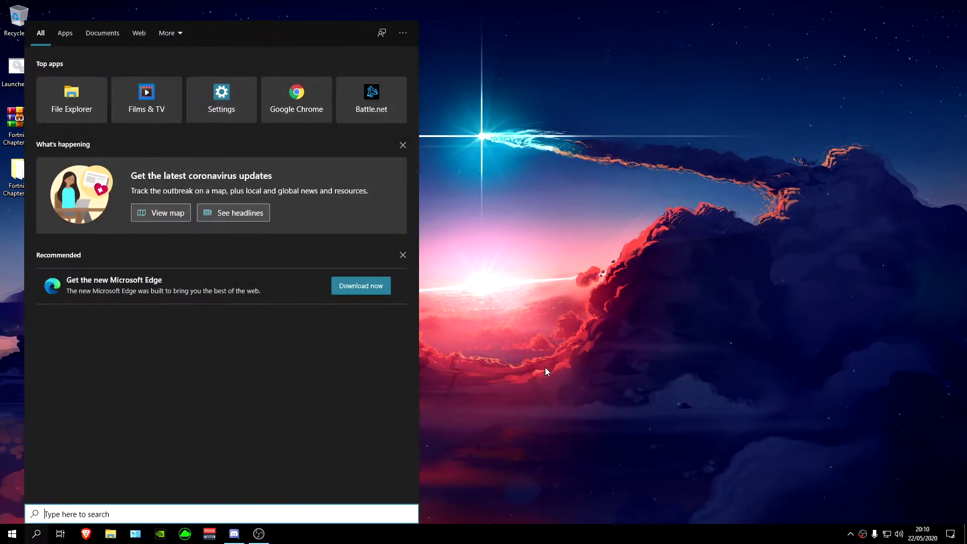
{"action": "type", "text": "power pl"}
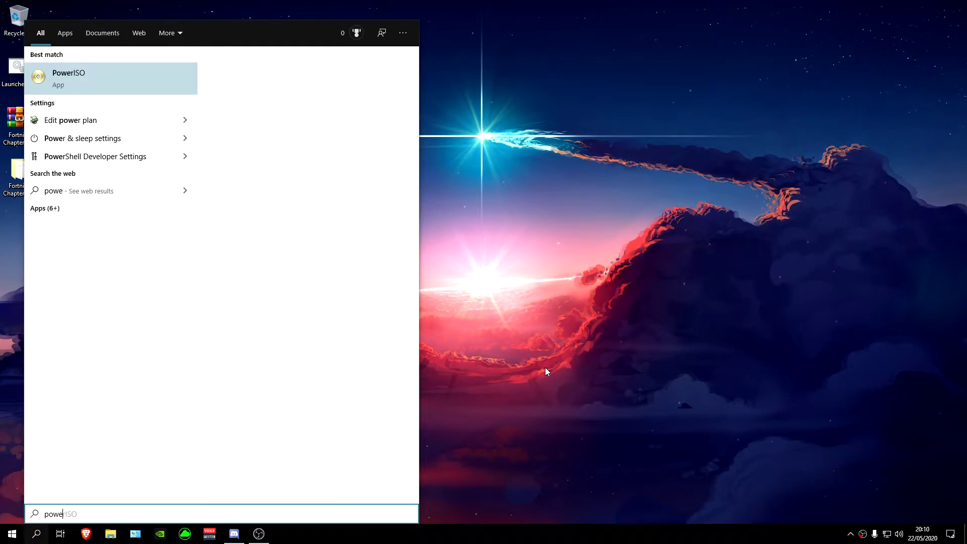
{"action": "type", "text": "an"}
{"action": "key", "text": "Return"}
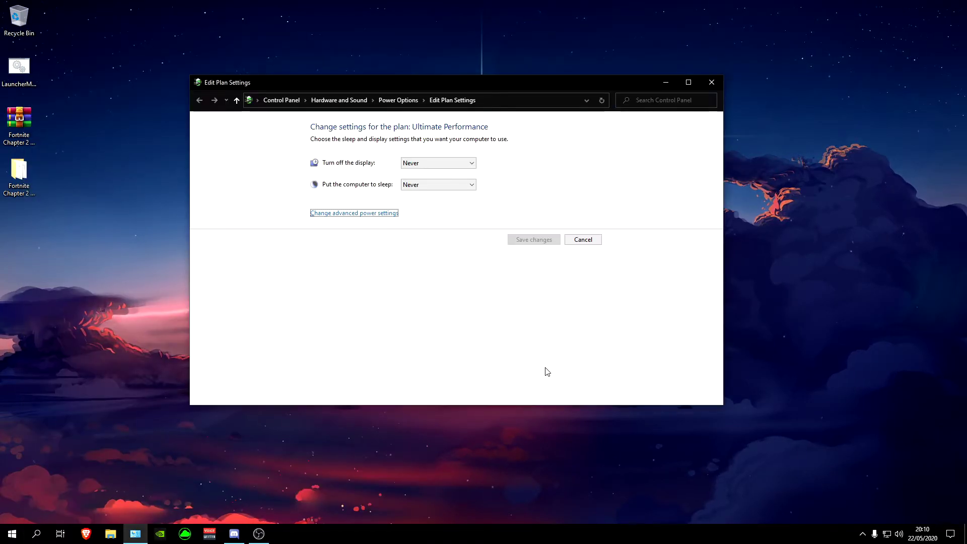
{"action": "left_click", "coordinate": [398, 99]}
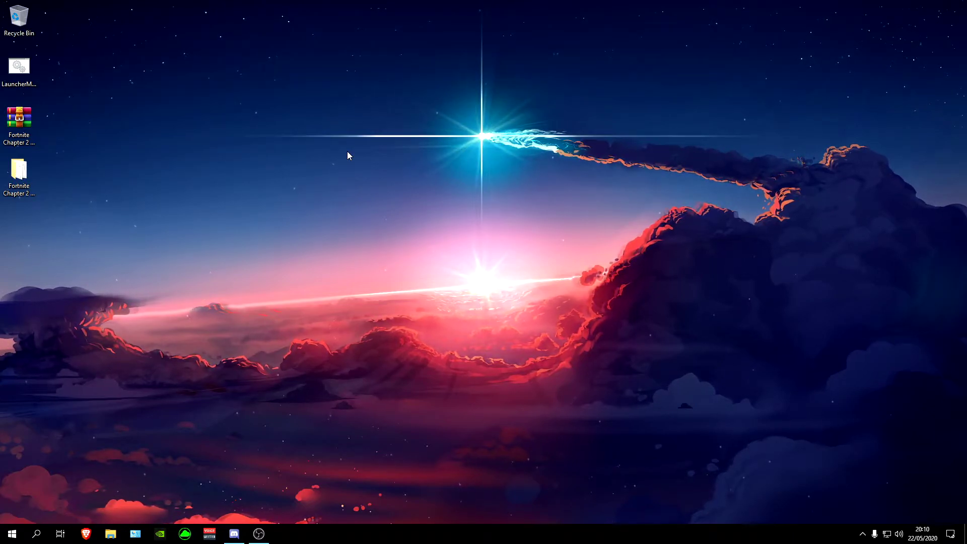
{"action": "left_click", "coordinate": [12, 534]}
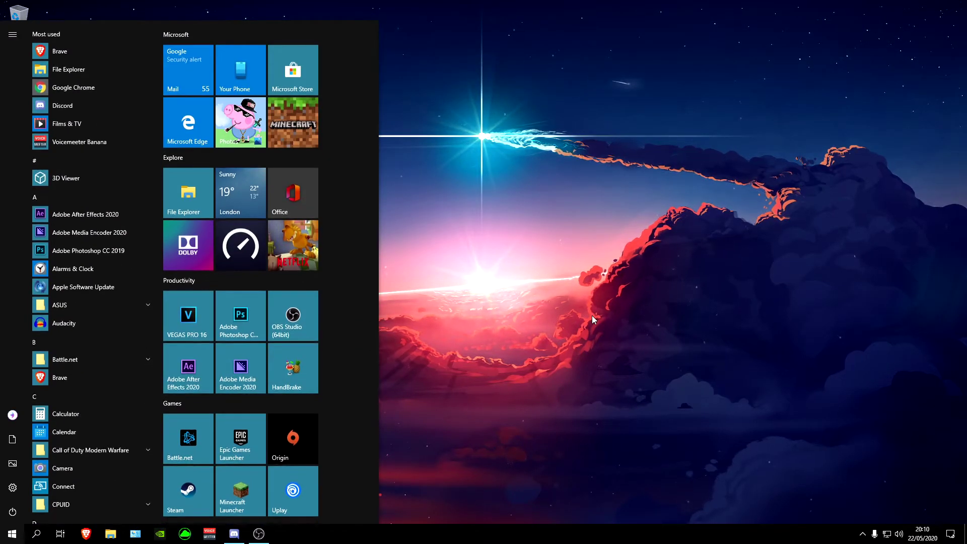
{"action": "type", "text": "control"}
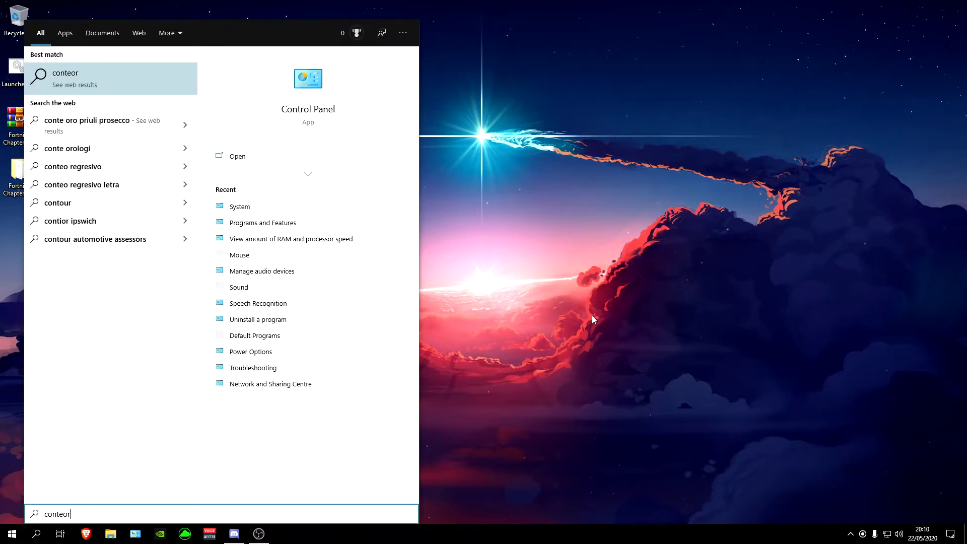
{"action": "key", "text": "BackSpace"}
{"action": "key", "text": "BackSpace"}
{"action": "key", "text": "BackSpace"}
{"action": "key", "text": "Return"}
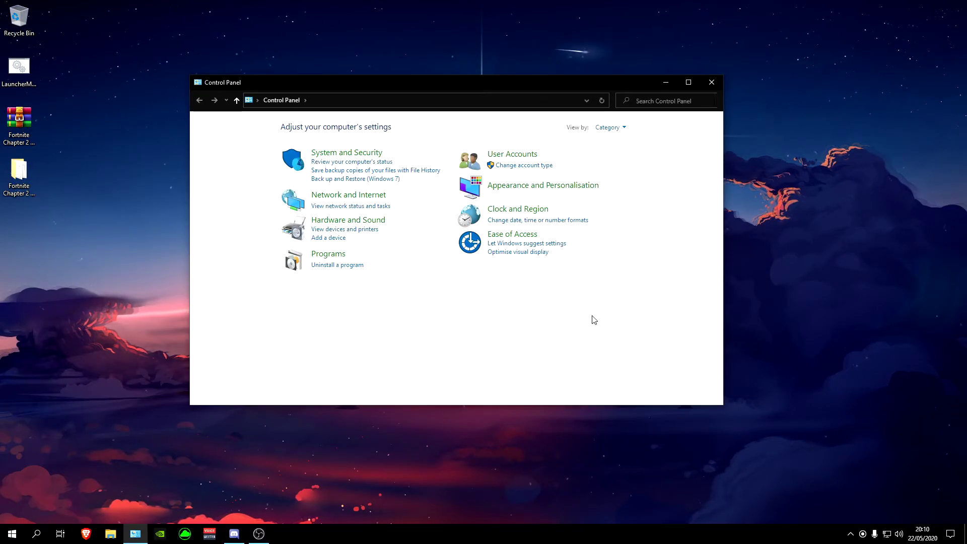
{"action": "left_click", "coordinate": [332, 153]}
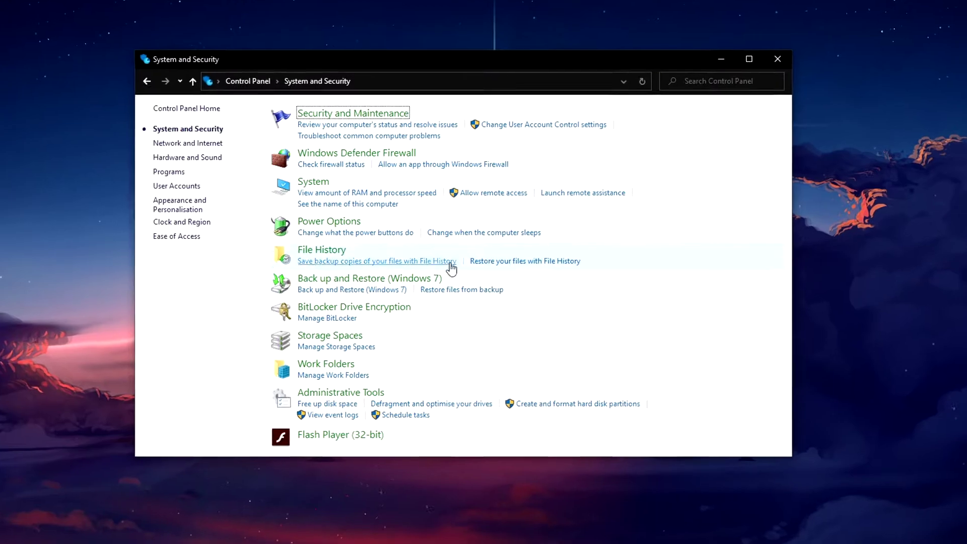
{"action": "left_click", "coordinate": [313, 181]}
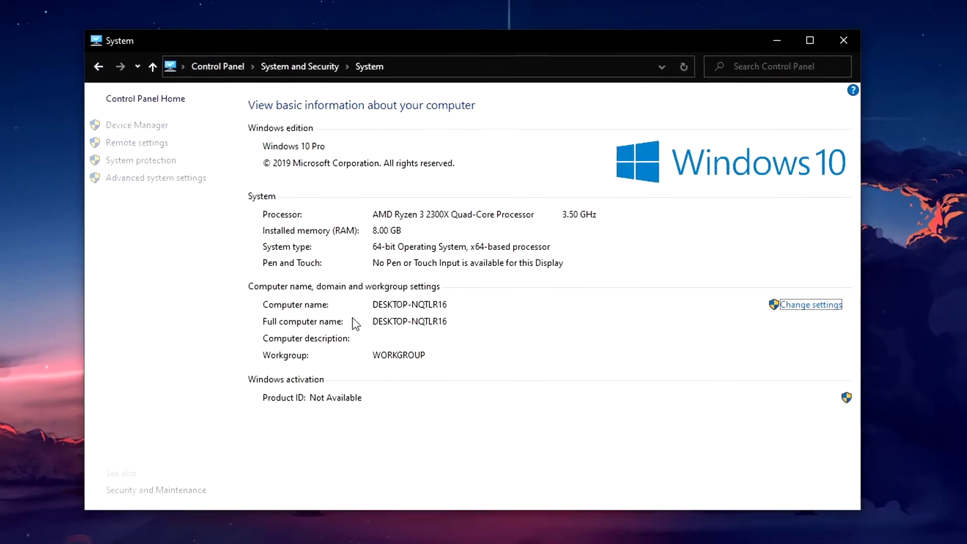
{"action": "left_click", "coordinate": [156, 178]}
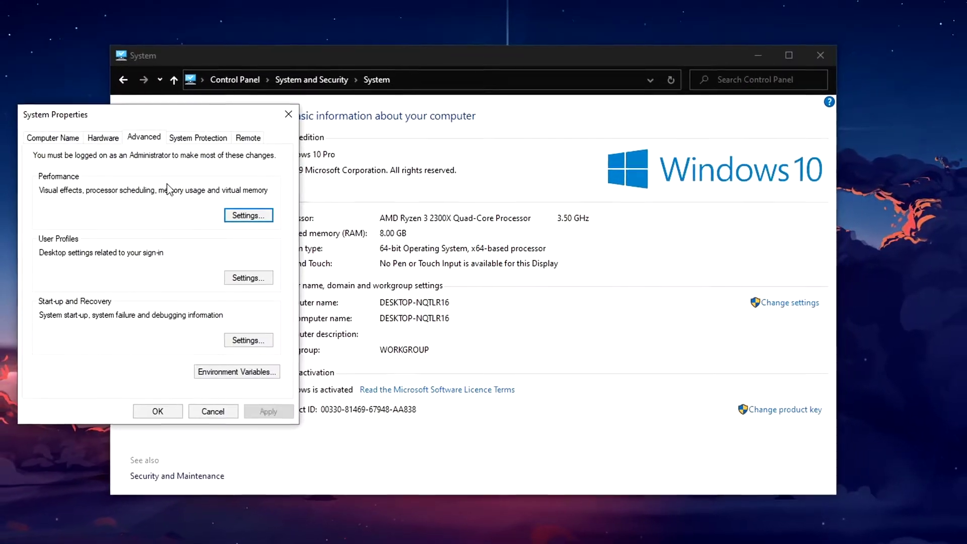
{"action": "left_click_drag", "start_coordinate": [212, 115], "coordinate": [296, 47]}
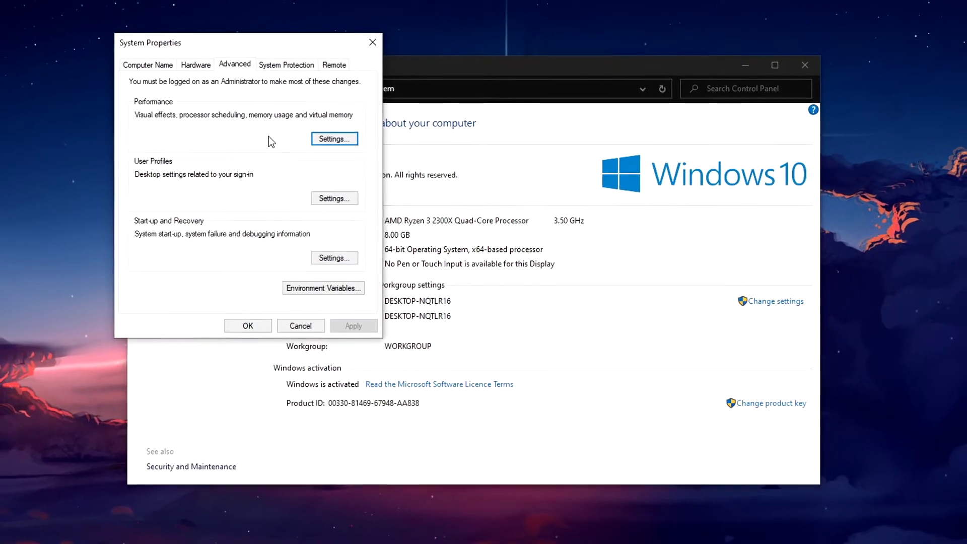
{"action": "left_click", "coordinate": [347, 141]}
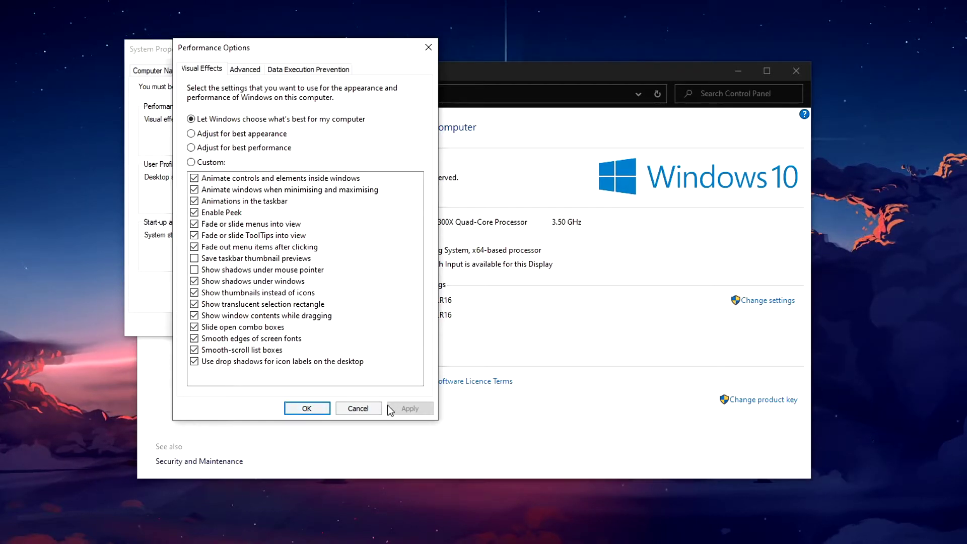
{"action": "left_click", "coordinate": [317, 410]}
{"action": "left_click", "coordinate": [246, 324]}
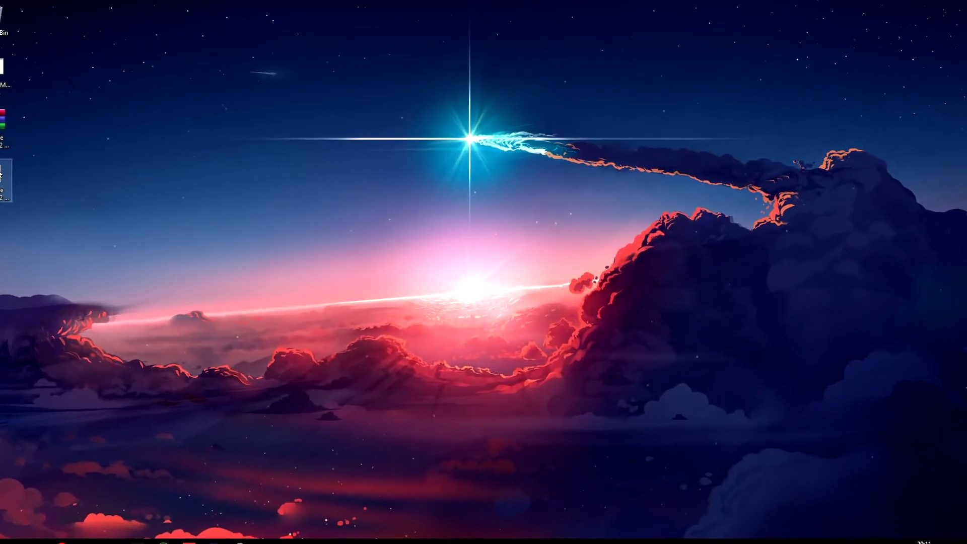
Merge FortniteHighPriority.reg from the Priority Fix folder into the registry and return to the pack folder.
{"action": "double_click", "coordinate": [2, 177]}
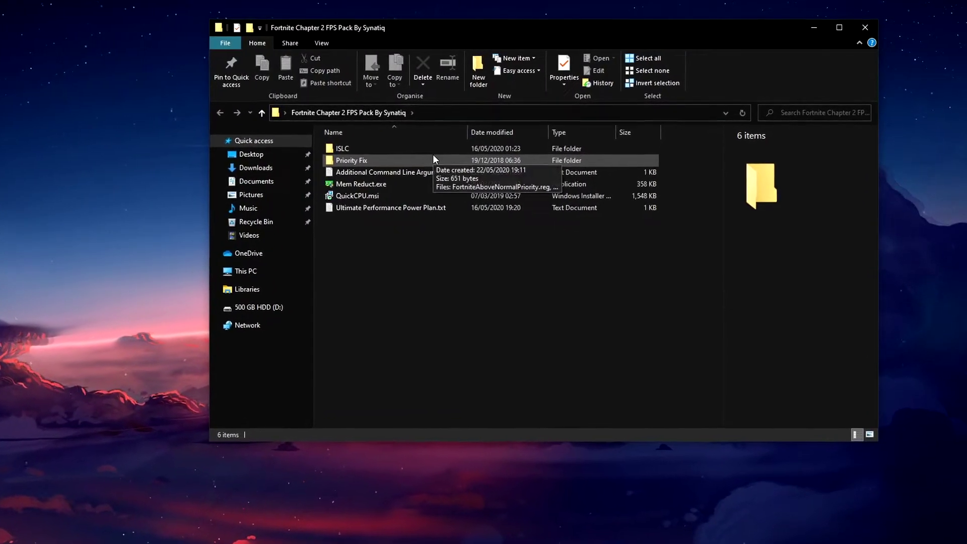
{"action": "double_click", "coordinate": [427, 160]}
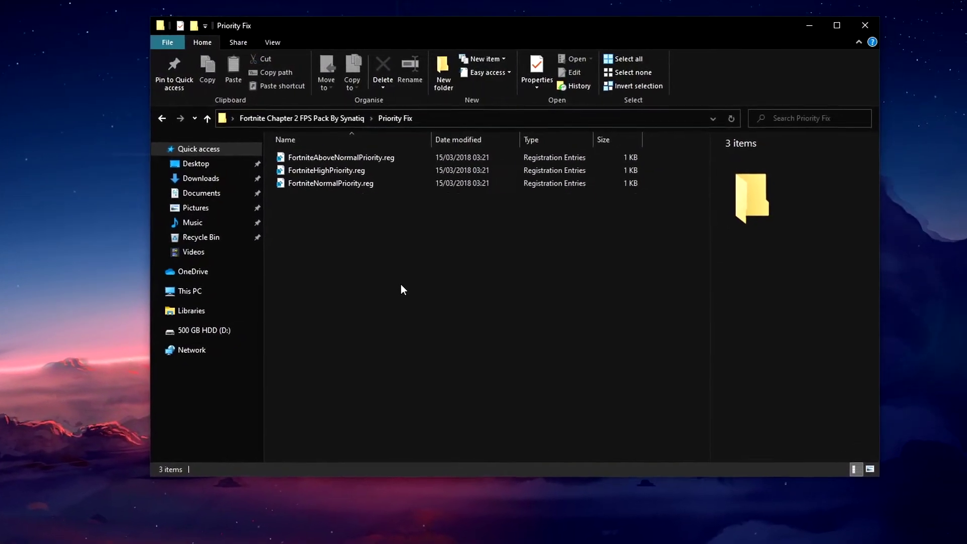
{"action": "left_click", "coordinate": [390, 185]}
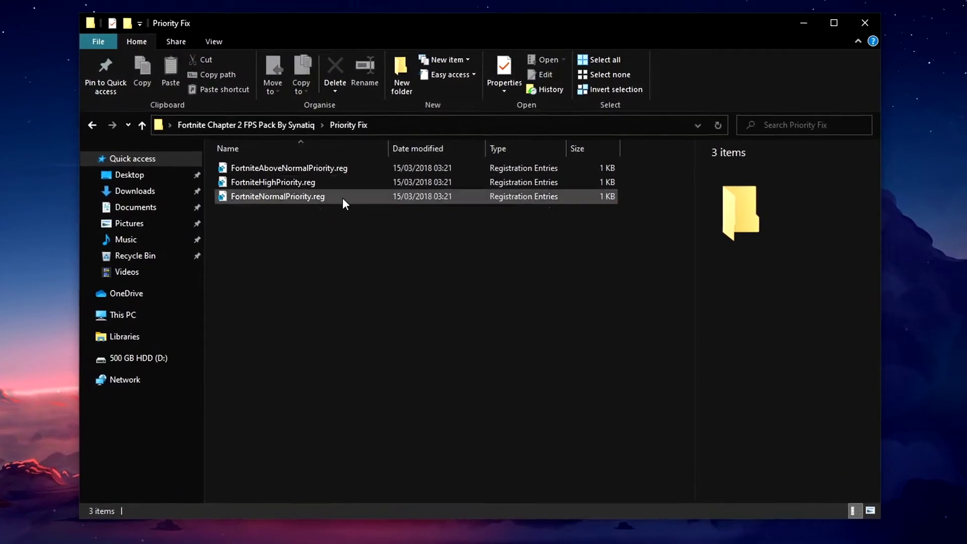
{"action": "left_click", "coordinate": [327, 181]}
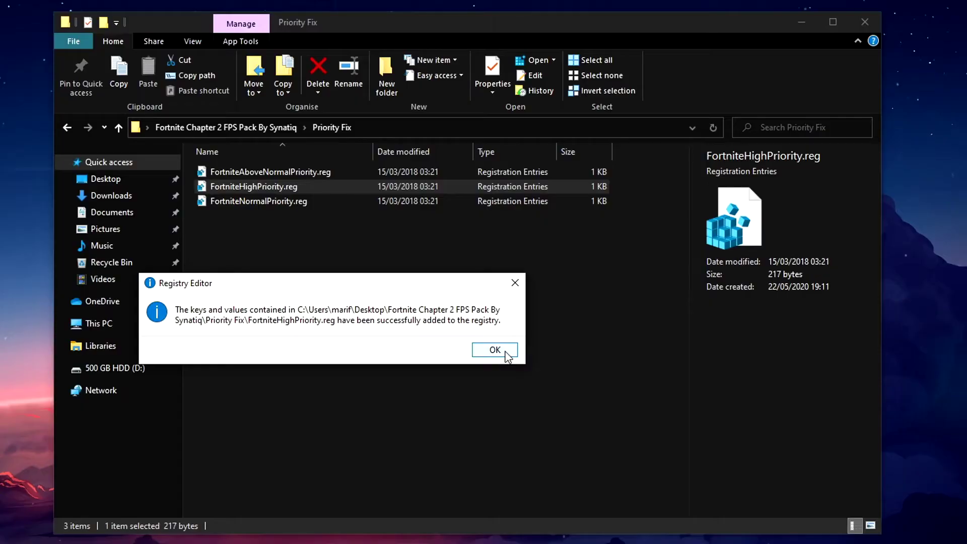
{"action": "left_click", "coordinate": [502, 353]}
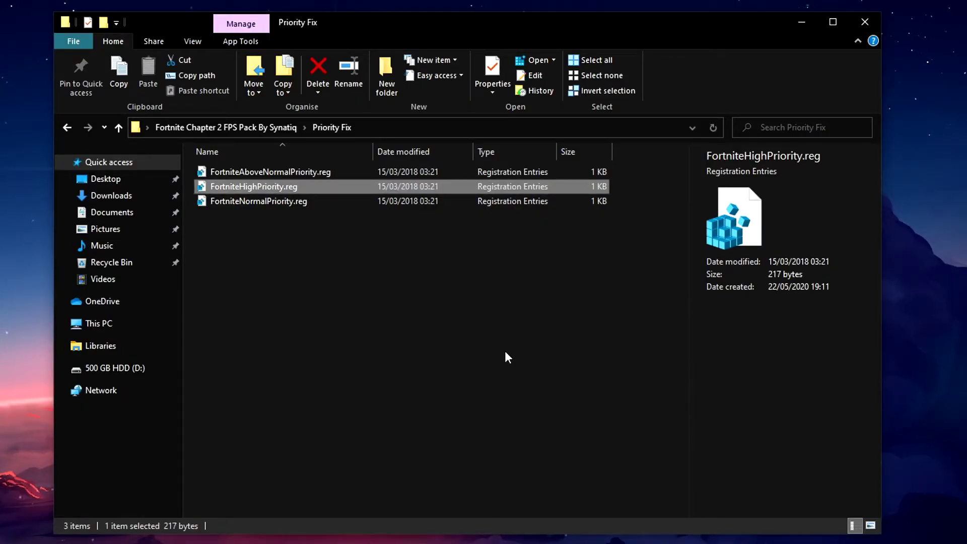
{"action": "left_click", "coordinate": [865, 22]}
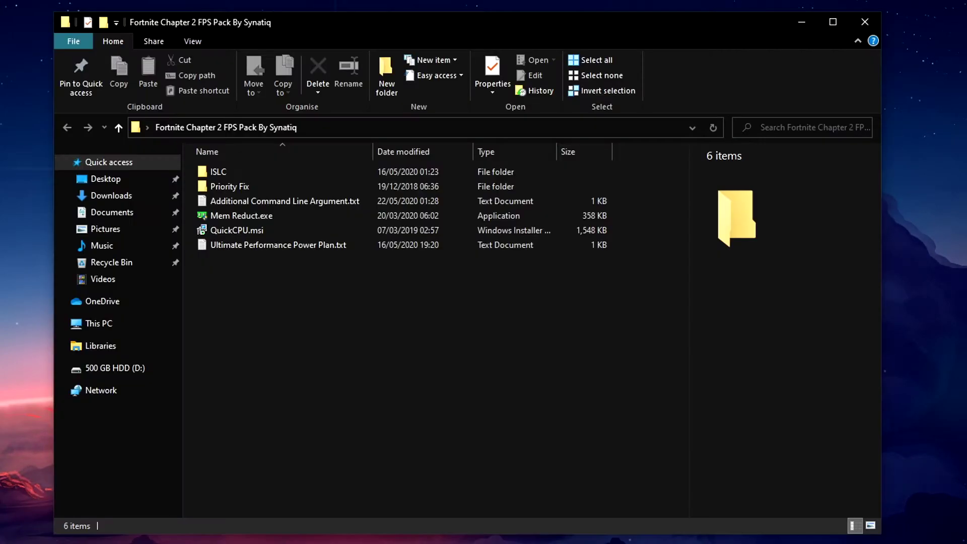
Run QuickCPU.msi and repair the existing Quick CPU installation.
{"action": "double_click", "coordinate": [258, 231]}
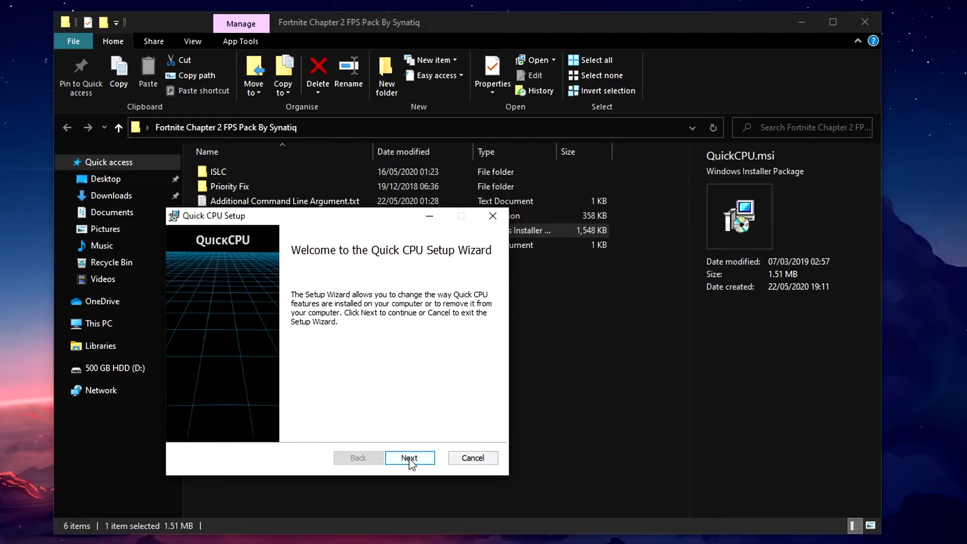
{"action": "left_click", "coordinate": [409, 458]}
{"action": "left_click", "coordinate": [239, 342]}
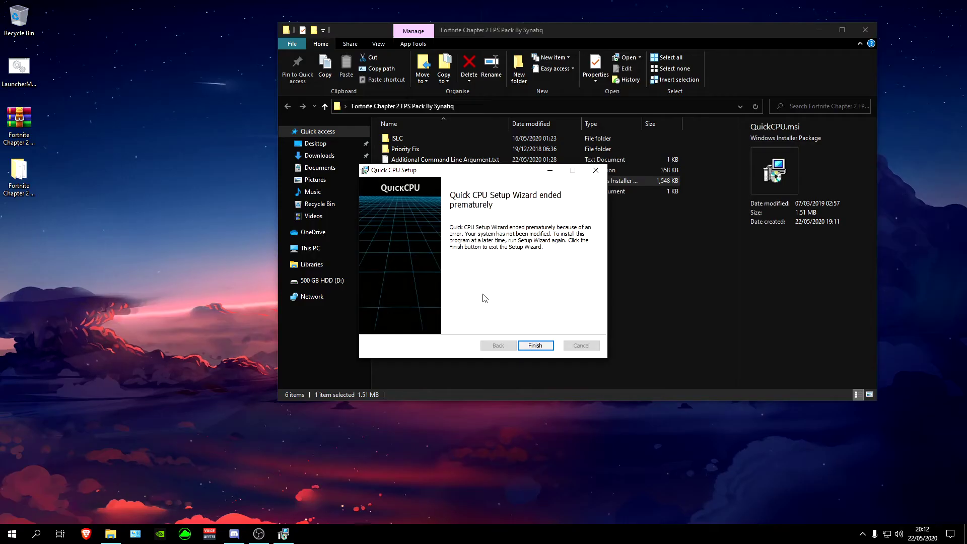
{"action": "left_click", "coordinate": [539, 343]}
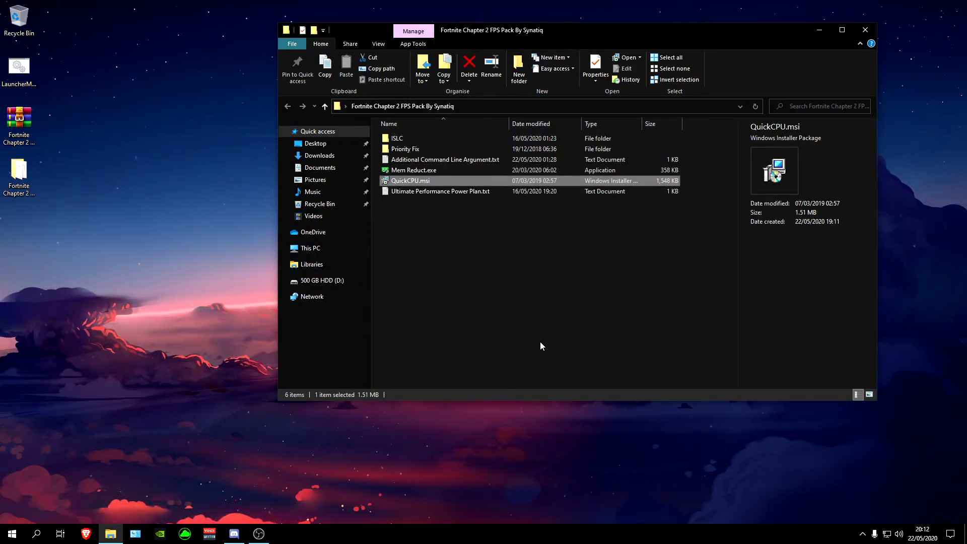
Launch Quick CPU from the Start search and move its window into view.
{"action": "key", "text": "super"}
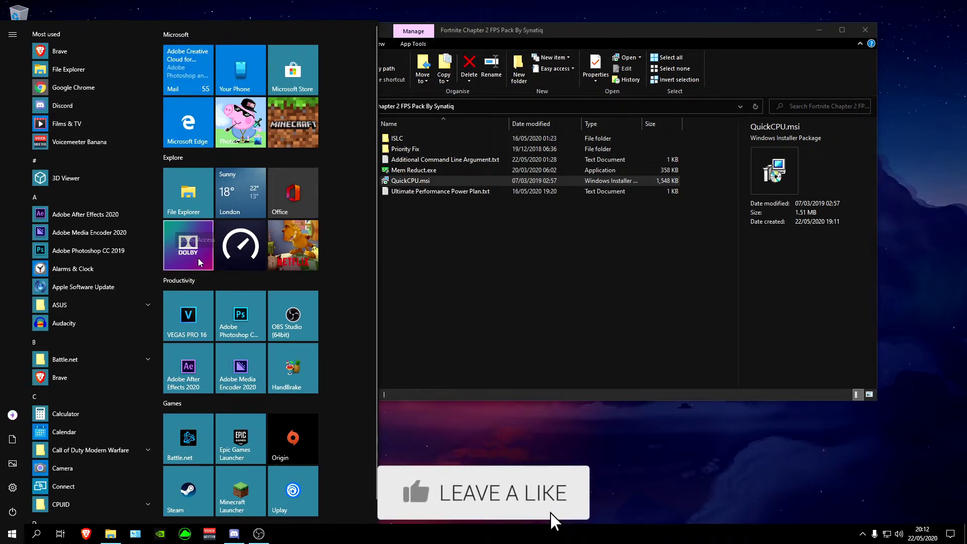
{"action": "type", "text": "quci"}
{"action": "key", "text": "BackSpace"}
{"action": "key", "text": "BackSpace"}
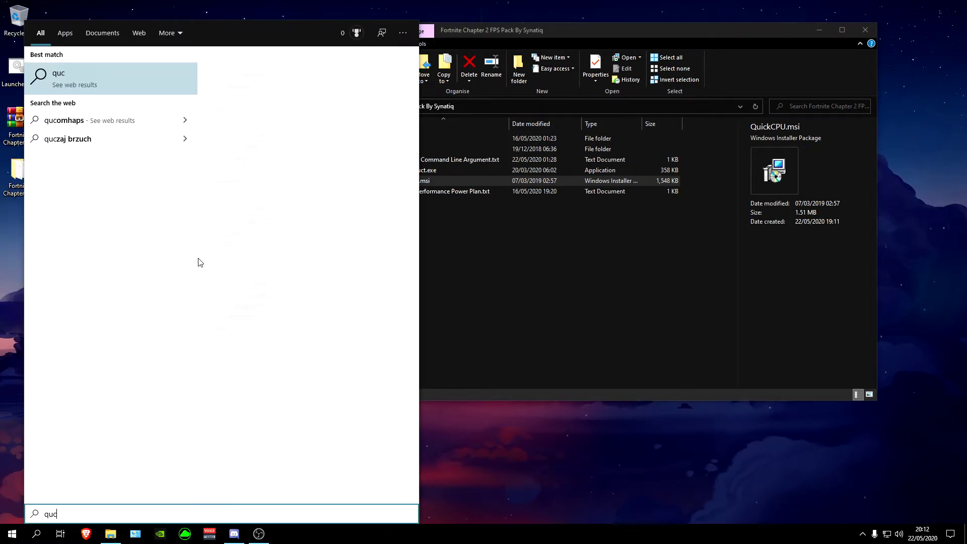
{"action": "type", "text": "ick"}
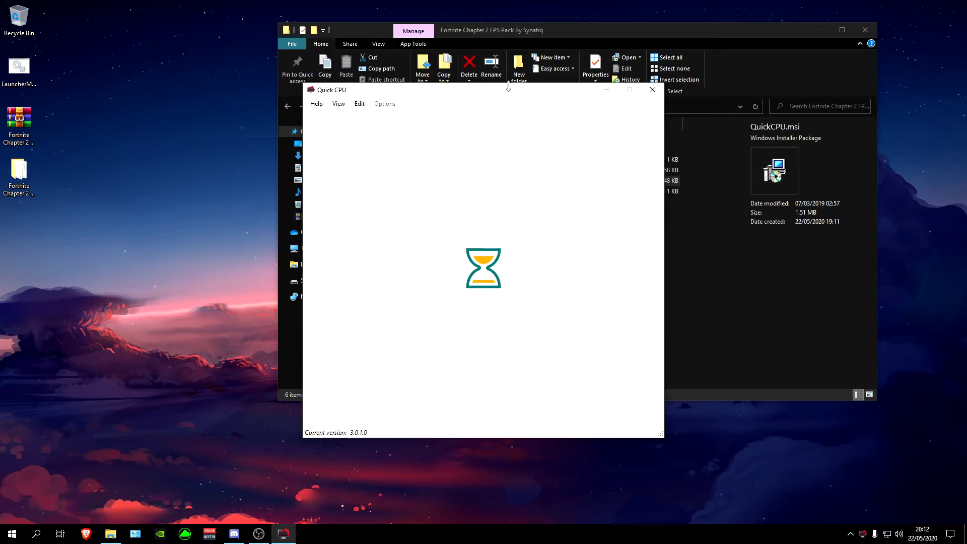
{"action": "left_click_drag", "start_coordinate": [509, 86], "coordinate": [452, 38]}
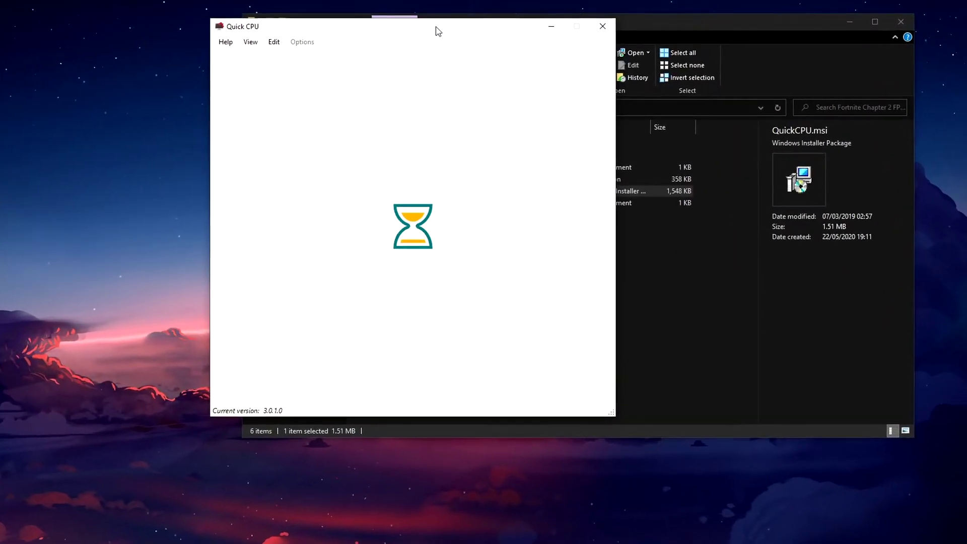
{"action": "left_click_drag", "start_coordinate": [444, 34], "coordinate": [496, 39]}
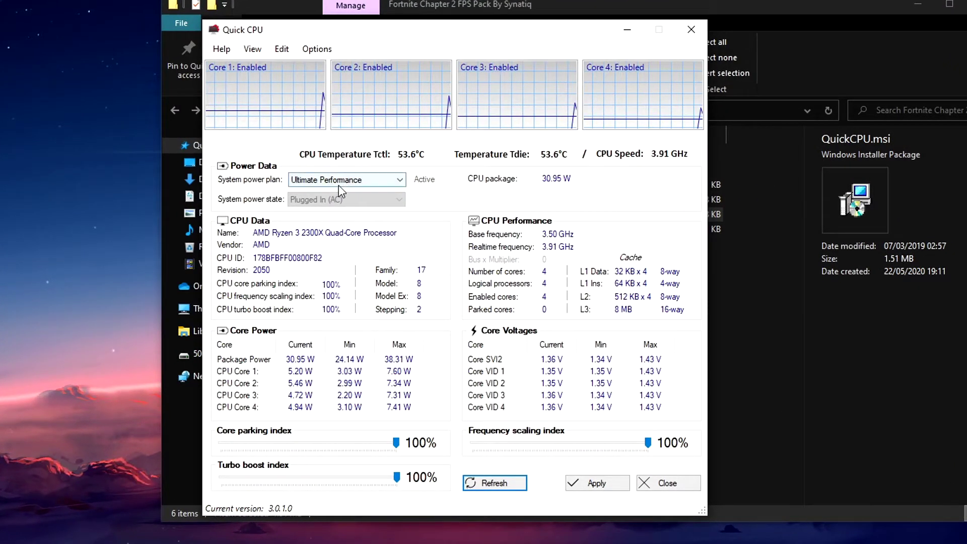
Keep the Ultimate Performance plan, set core parking and frequency scaling to 100%, apply, and close Quick CPU.
{"action": "left_click", "coordinate": [401, 179]}
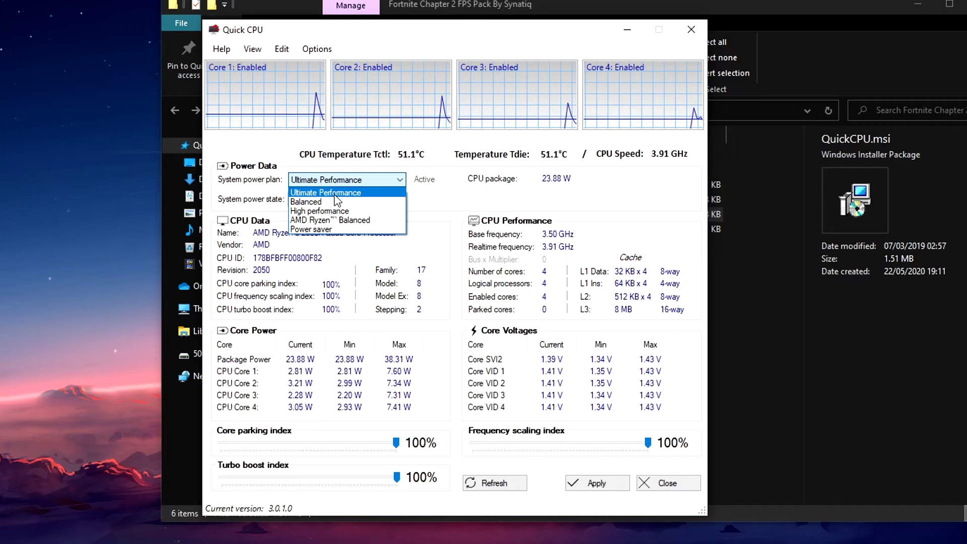
{"action": "left_click", "coordinate": [341, 194]}
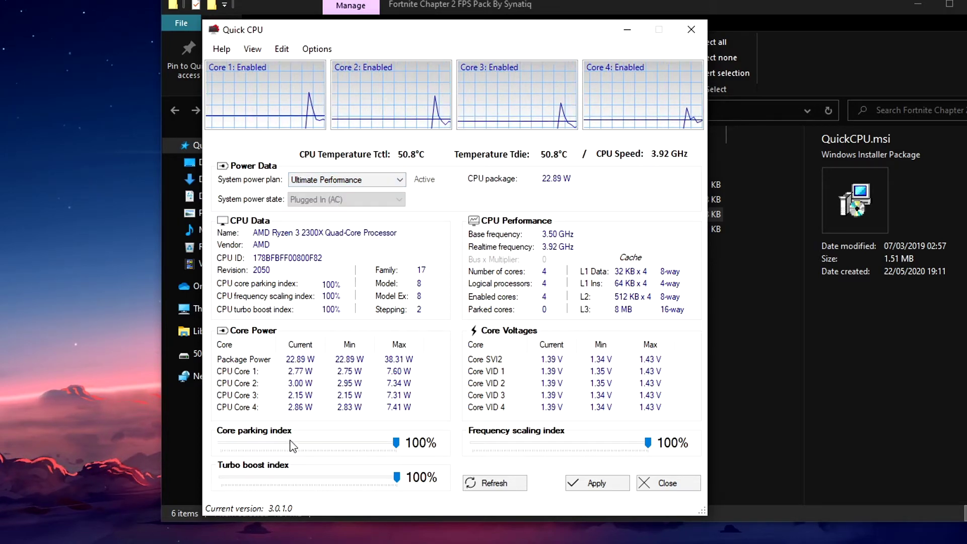
{"action": "left_click_drag", "start_coordinate": [396, 443], "coordinate": [417, 447]}
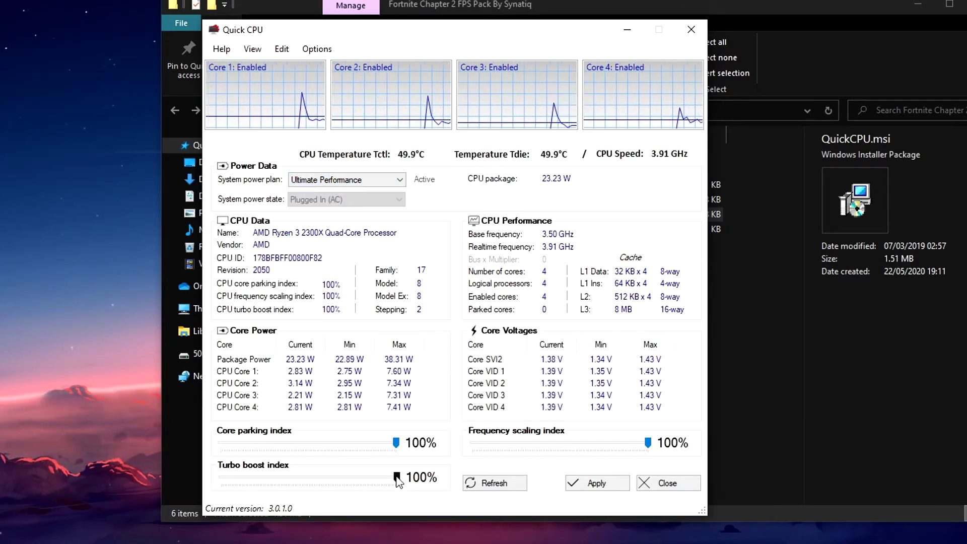
{"action": "left_click_drag", "start_coordinate": [652, 442], "coordinate": [648, 446]}
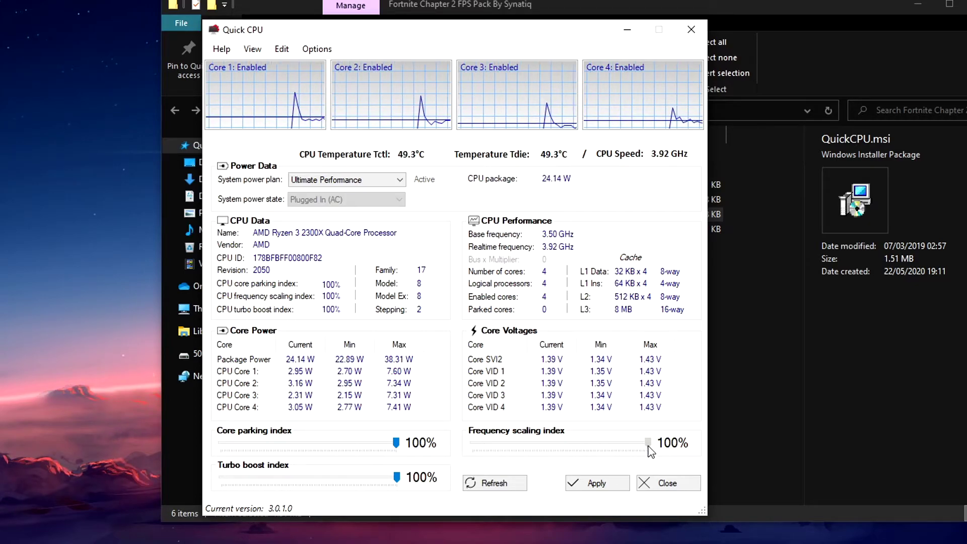
{"action": "left_click", "coordinate": [599, 483]}
{"action": "left_click", "coordinate": [533, 307]}
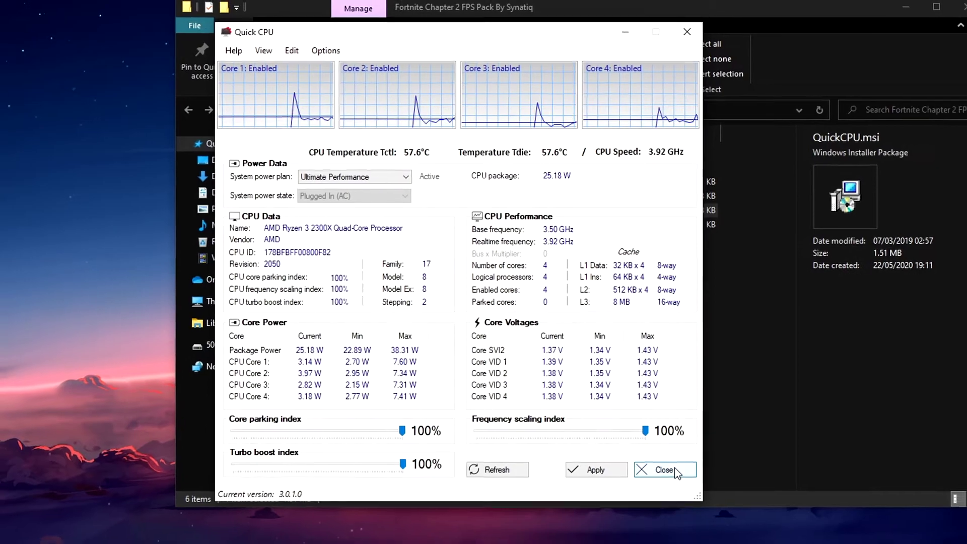
{"action": "left_click", "coordinate": [677, 484]}
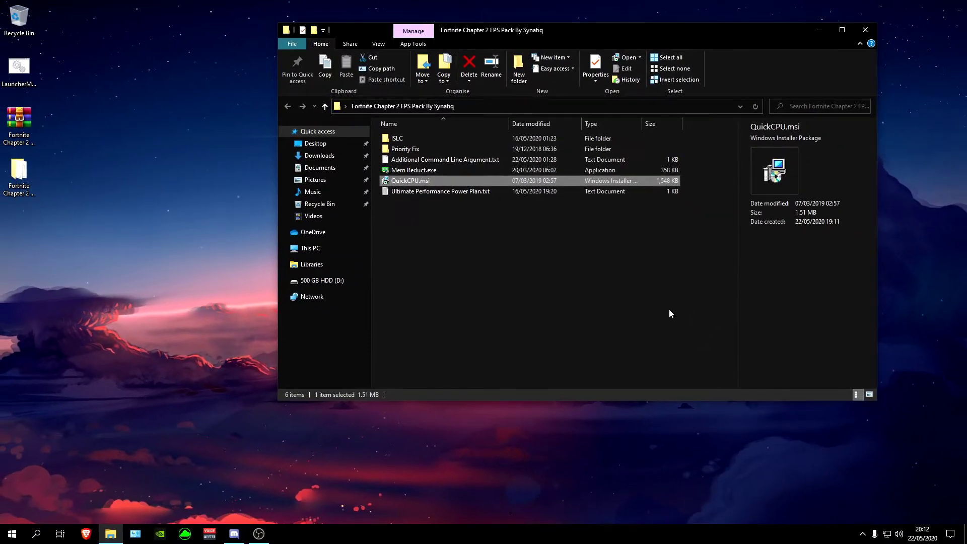
Install Mem Reduct without desktop or start menu shortcuts and launch it.
{"action": "left_click", "coordinate": [670, 311]}
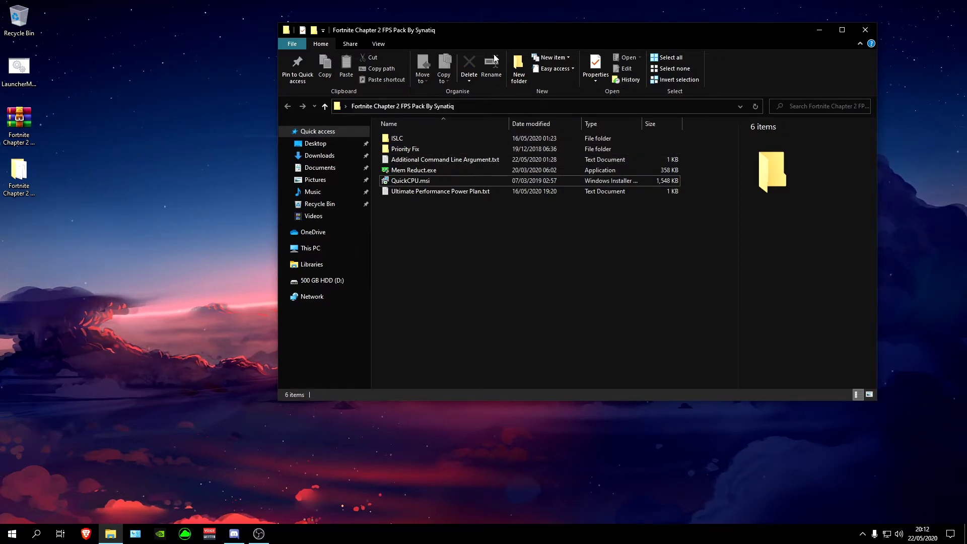
{"action": "left_click", "coordinate": [865, 29]}
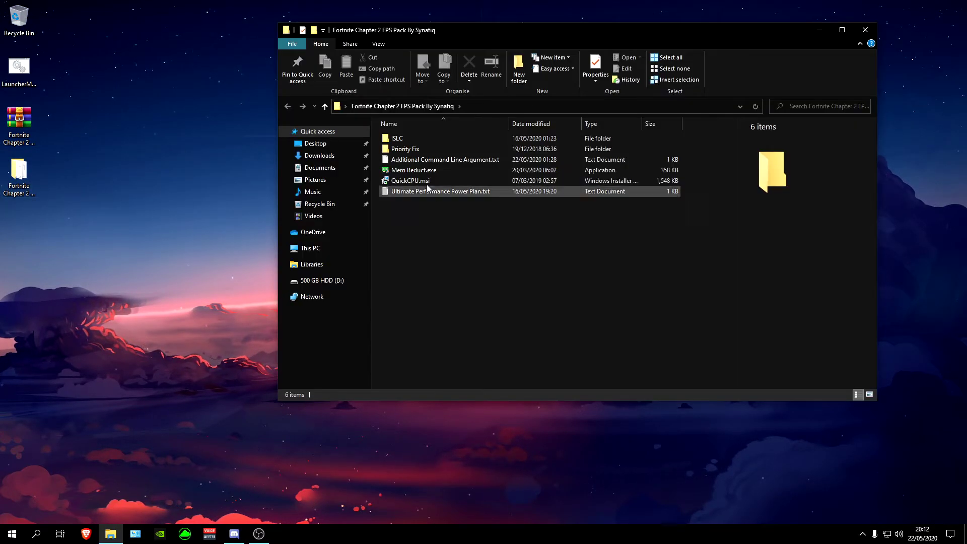
{"action": "double_click", "coordinate": [408, 171]}
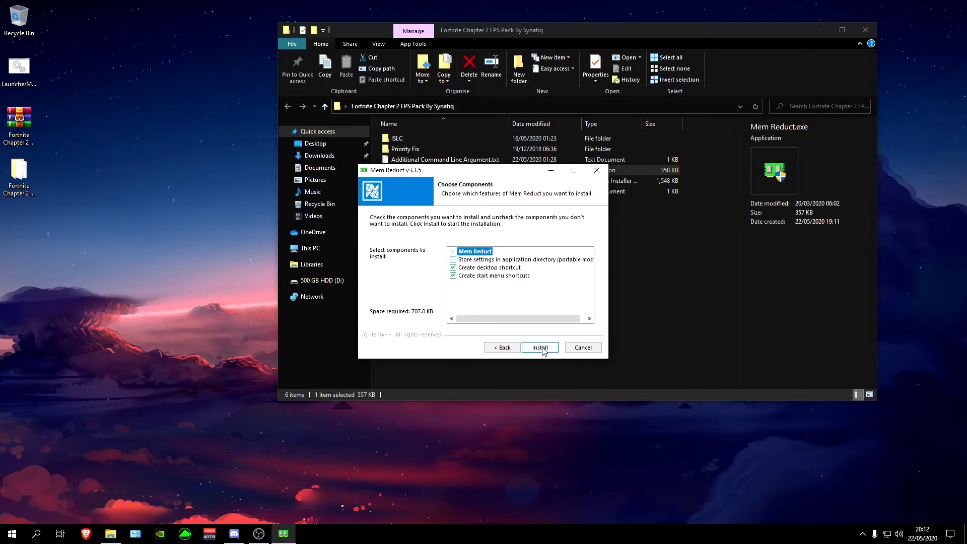
{"action": "left_click", "coordinate": [453, 267]}
{"action": "left_click", "coordinate": [454, 275]}
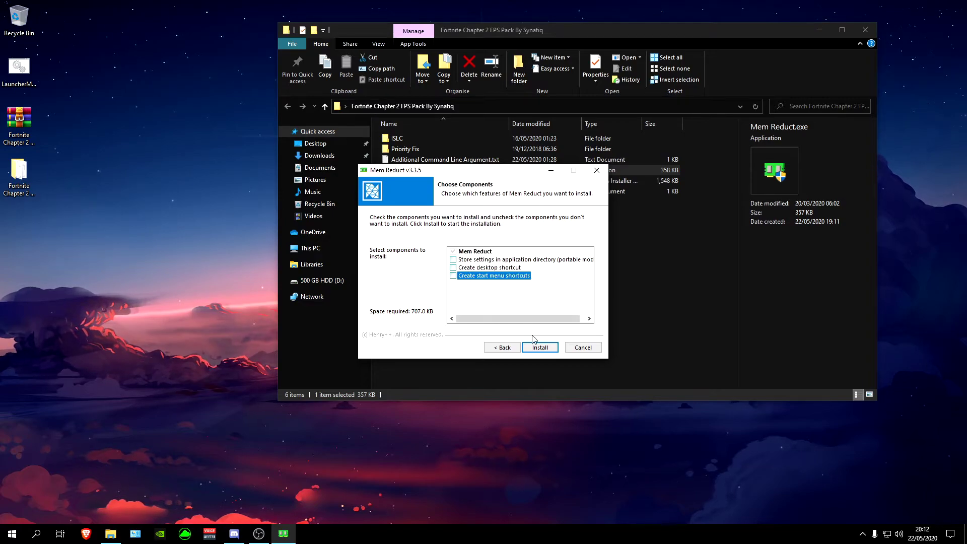
{"action": "left_click", "coordinate": [548, 346]}
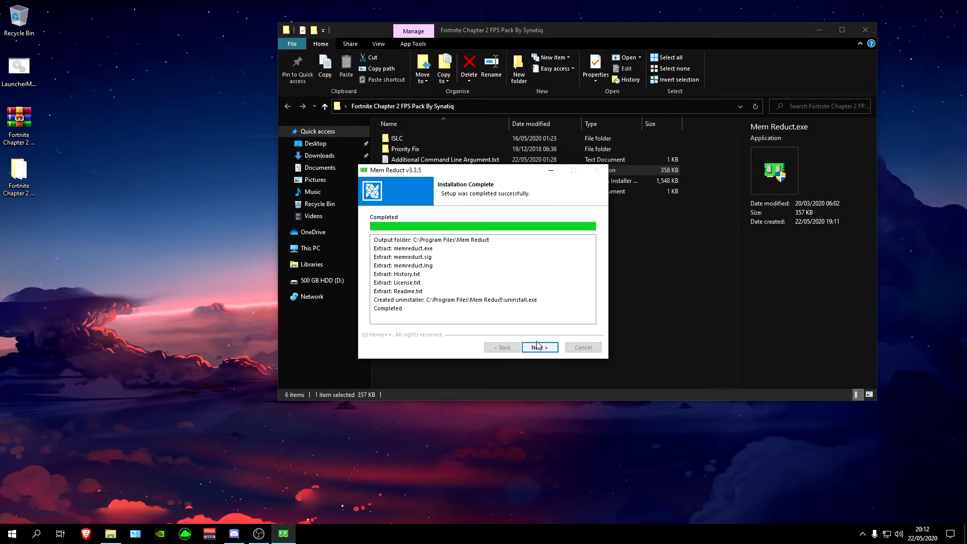
{"action": "left_click", "coordinate": [537, 347]}
{"action": "left_click", "coordinate": [538, 348]}
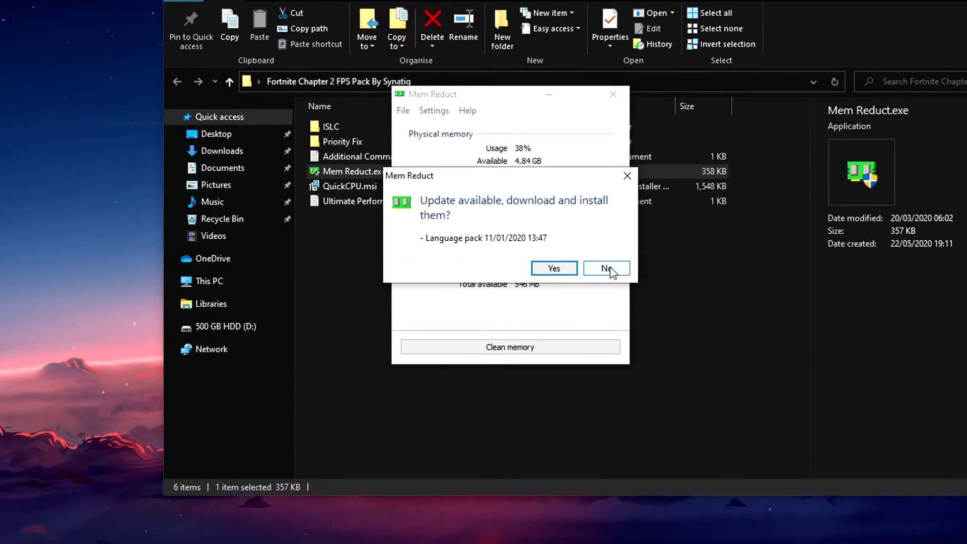
Decline the language pack update, clean memory from 38% to 27% usage, and close Mem Reduct.
{"action": "left_click", "coordinate": [602, 258]}
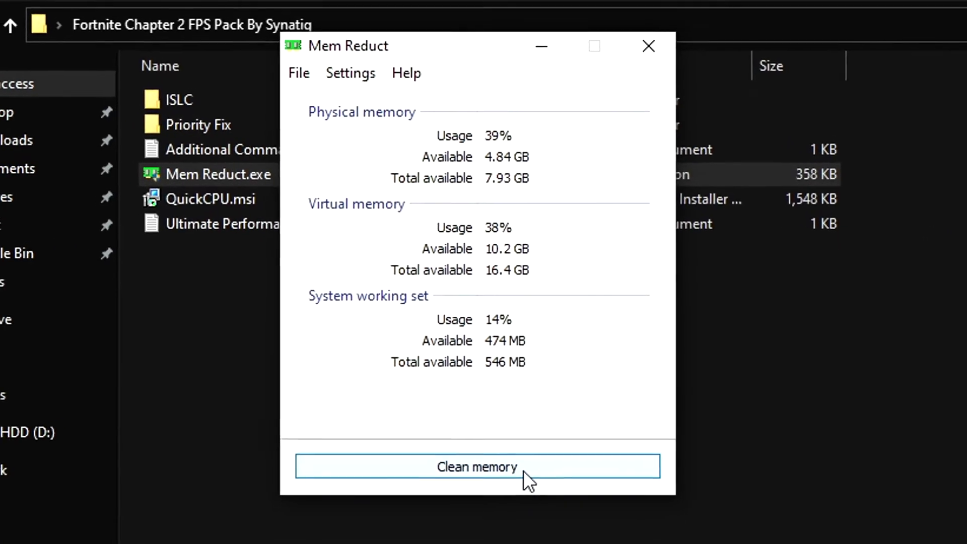
{"action": "left_click", "coordinate": [527, 439]}
{"action": "left_click", "coordinate": [557, 284]}
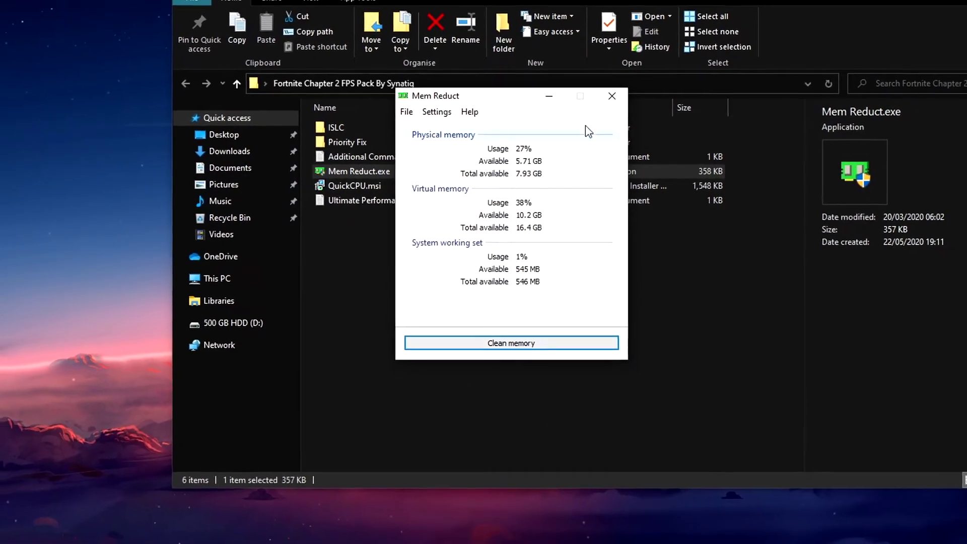
{"action": "left_click", "coordinate": [609, 107]}
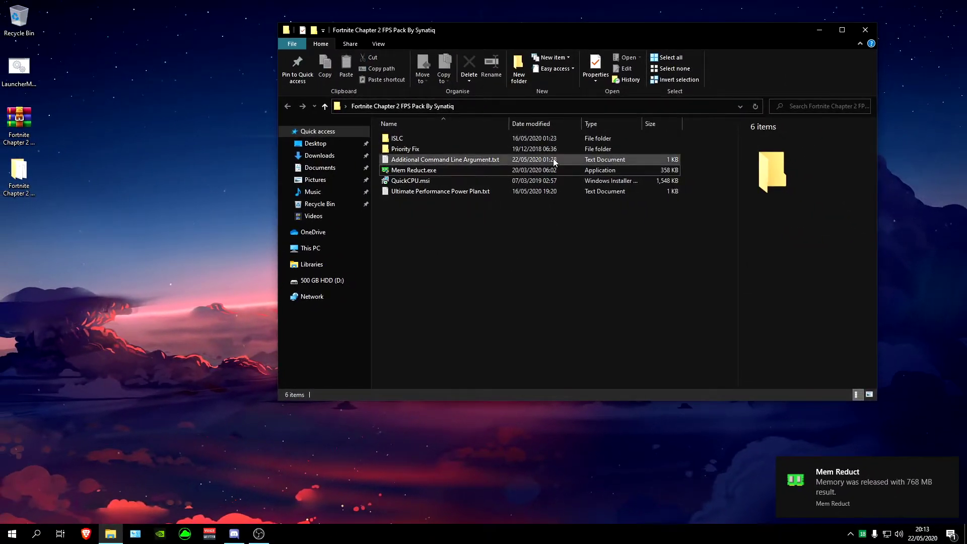
Launch ISLC from its folder and bring up the already-running window from the hidden tray icons.
{"action": "left_click", "coordinate": [408, 140]}
{"action": "double_click", "coordinate": [408, 140]}
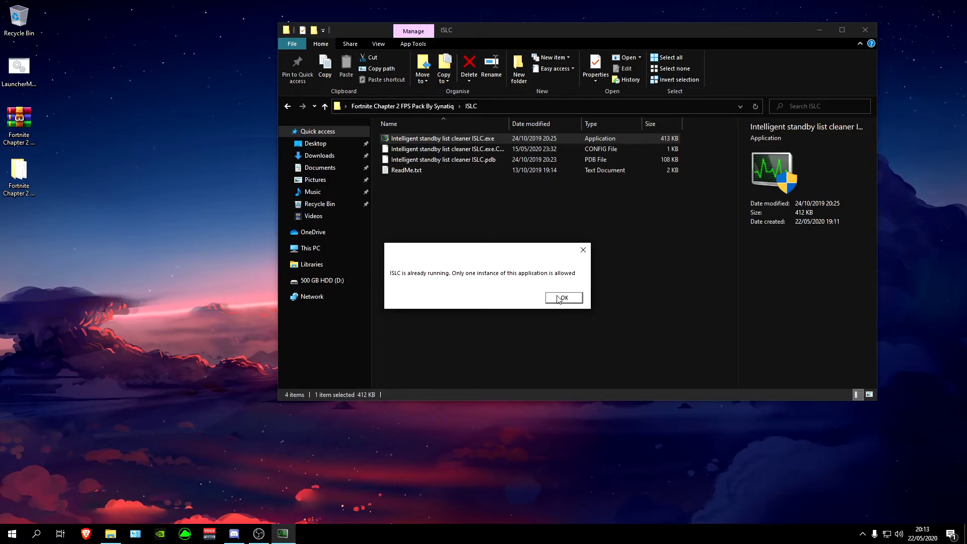
{"action": "left_click", "coordinate": [558, 299]}
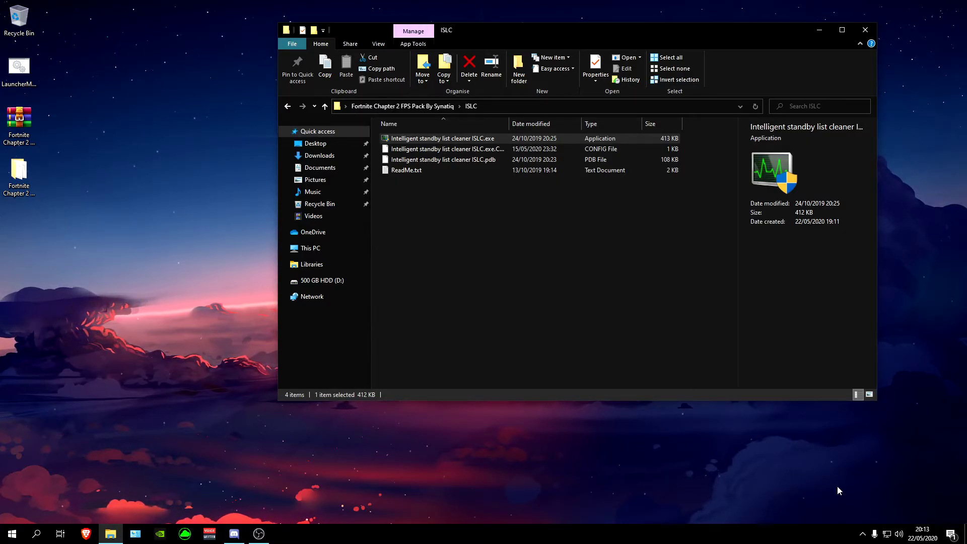
{"action": "left_click", "coordinate": [862, 535]}
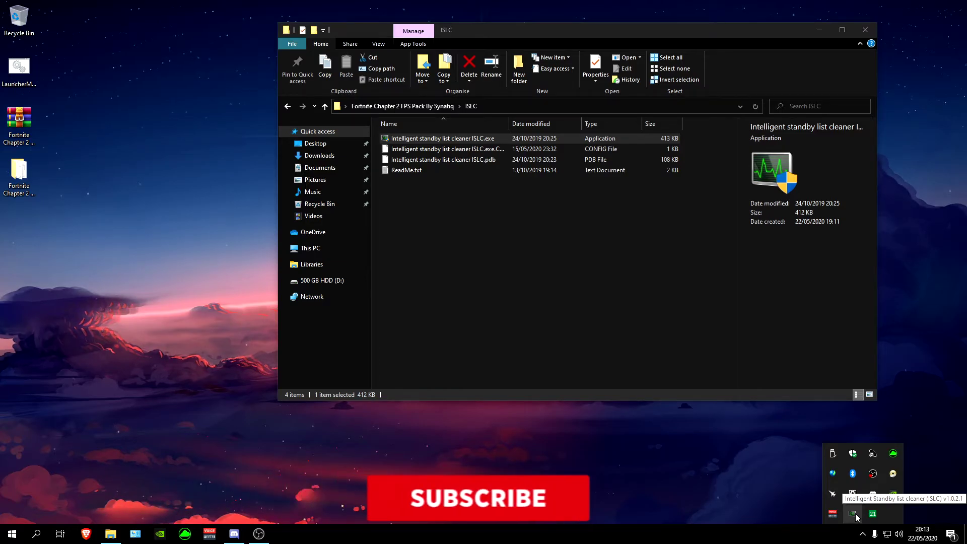
{"action": "left_click", "coordinate": [853, 514]}
{"action": "left_click", "coordinate": [412, 275]}
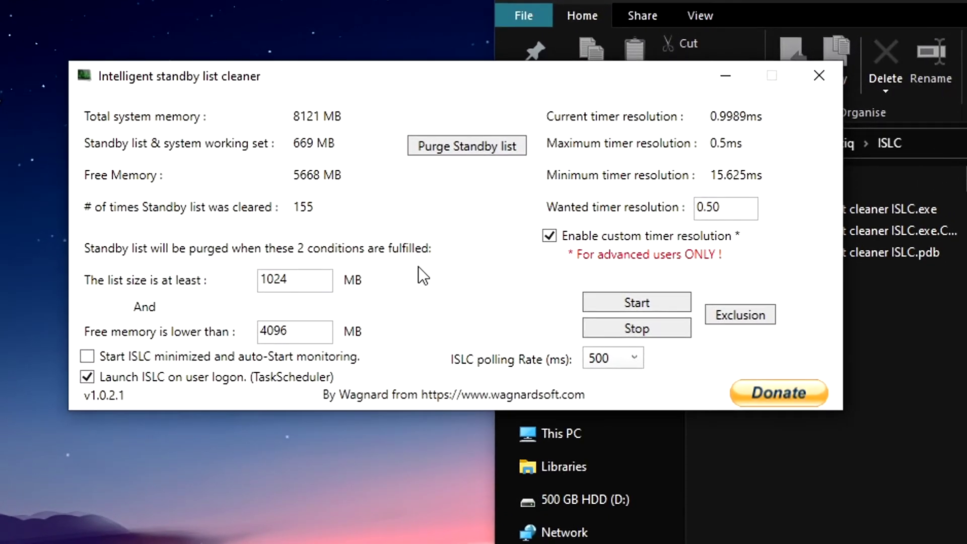
Set ISLC list size 1024 MB, free memory 4096 MB, timer resolution 0.50 ms, polling 500 ms.
{"action": "double_click", "coordinate": [297, 282]}
{"action": "type", "text": "1"}
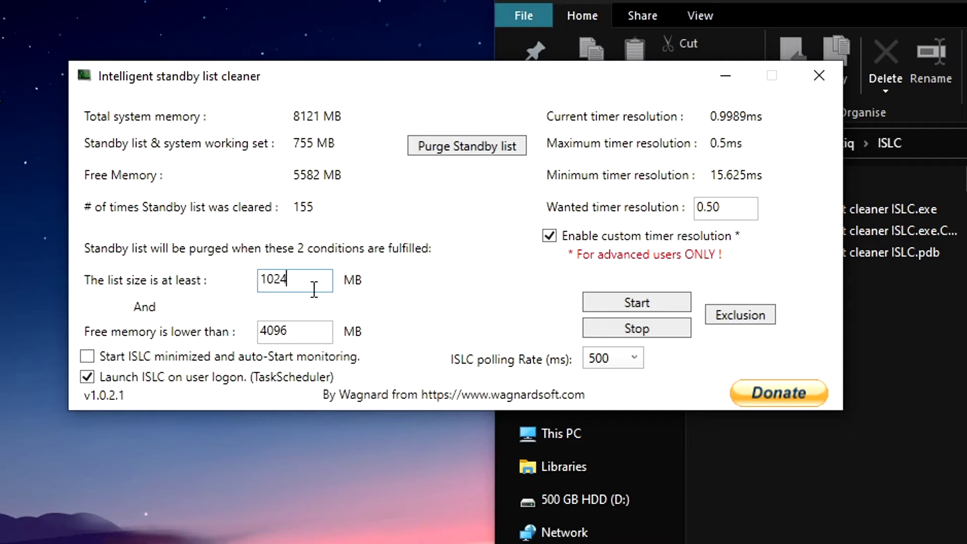
{"action": "key", "text": "Tab"}
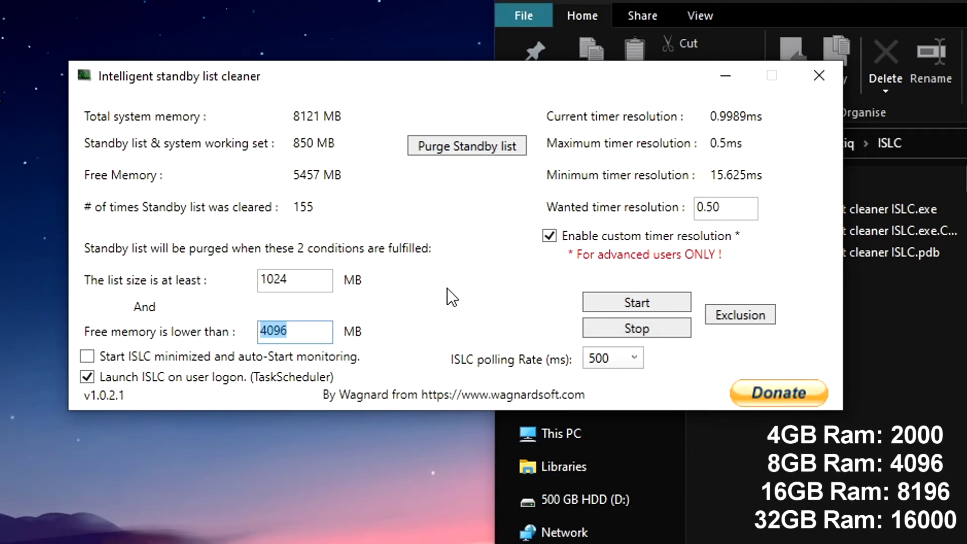
{"action": "type", "text": "4"}
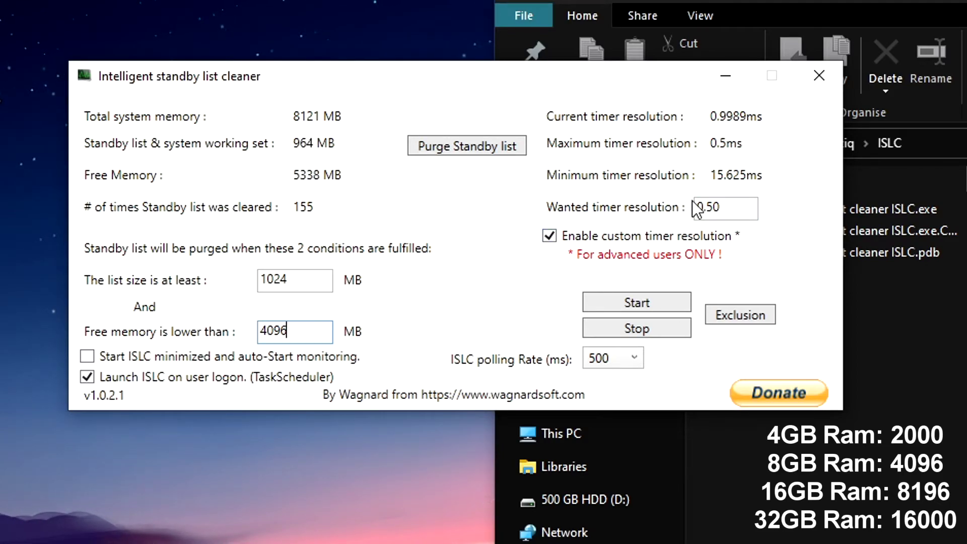
{"action": "left_click_drag", "start_coordinate": [735, 207], "coordinate": [696, 208]}
{"action": "type", "text": "0"}
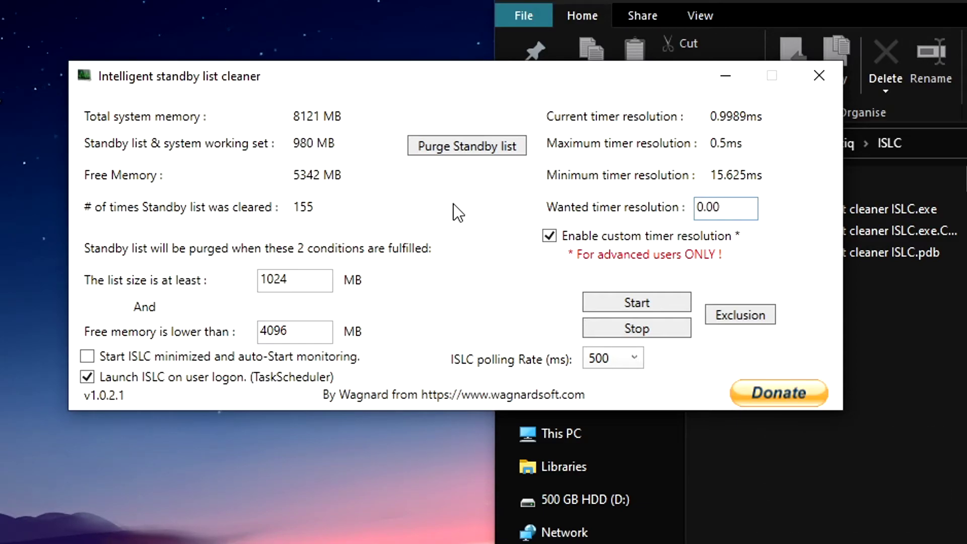
{"action": "type", "text": ".5"}
{"action": "key", "text": "Delete"}
{"action": "key", "text": "Delete"}
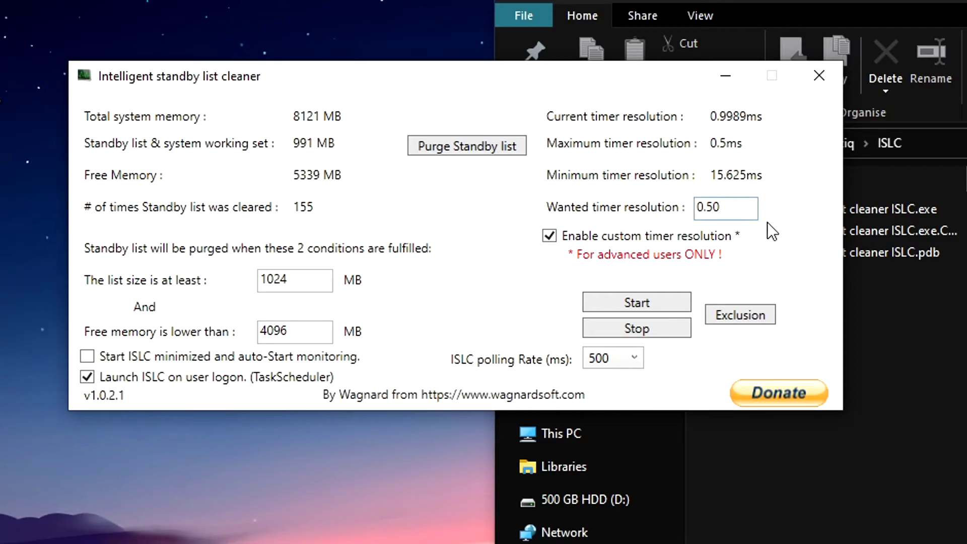
{"action": "left_click", "coordinate": [654, 239]}
{"action": "left_click", "coordinate": [654, 239]}
{"action": "left_click", "coordinate": [616, 358]}
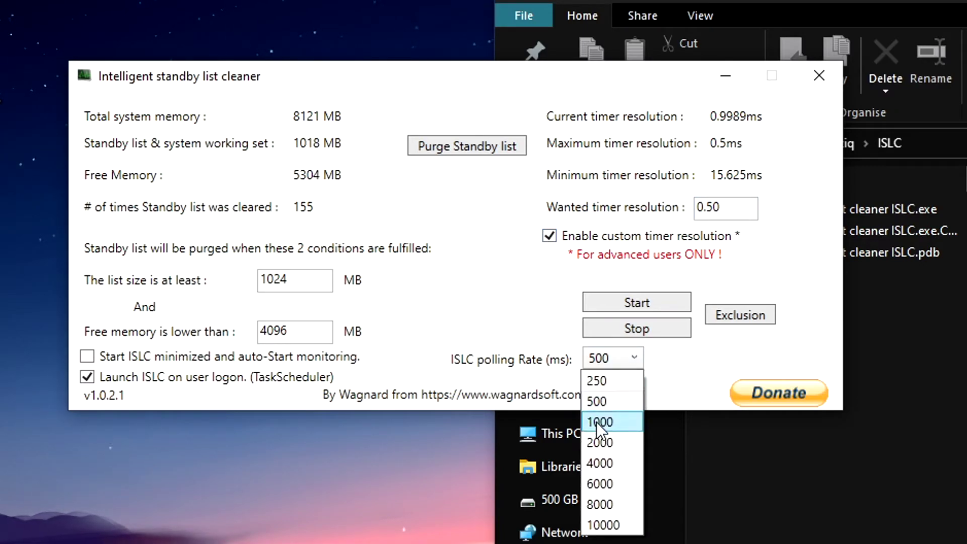
{"action": "left_click", "coordinate": [612, 402]}
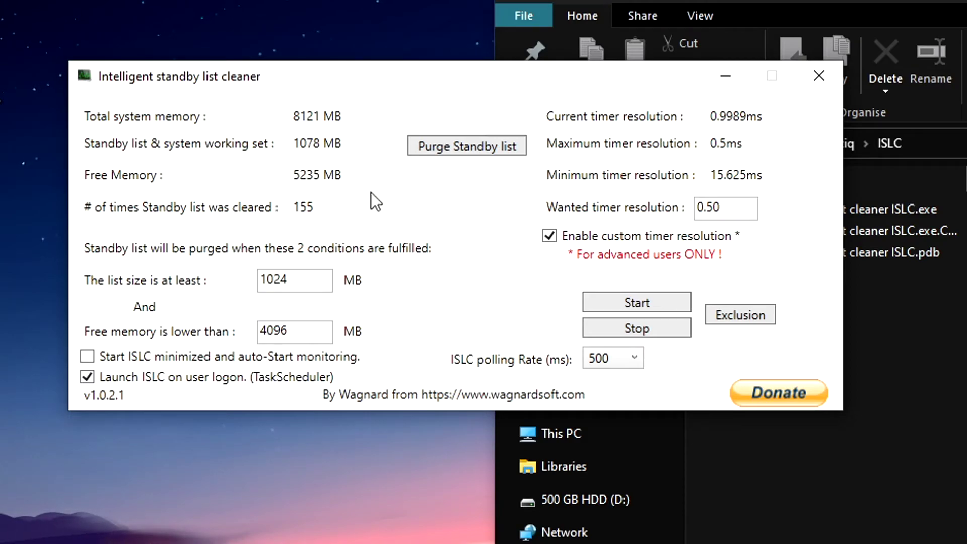
Purge the standby list, start monitoring, minimize ISLC and close the ISLC folder window.
{"action": "left_click", "coordinate": [454, 147]}
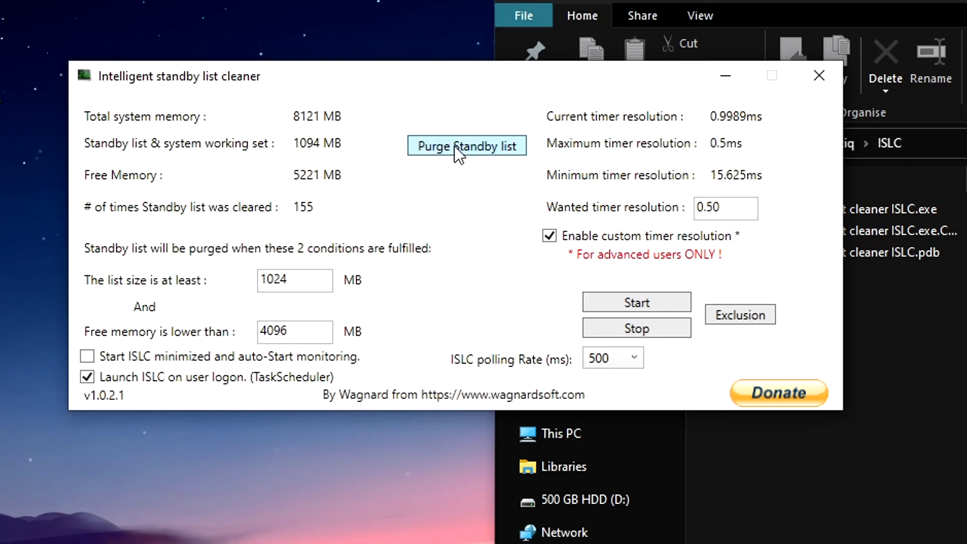
{"action": "left_click", "coordinate": [673, 306]}
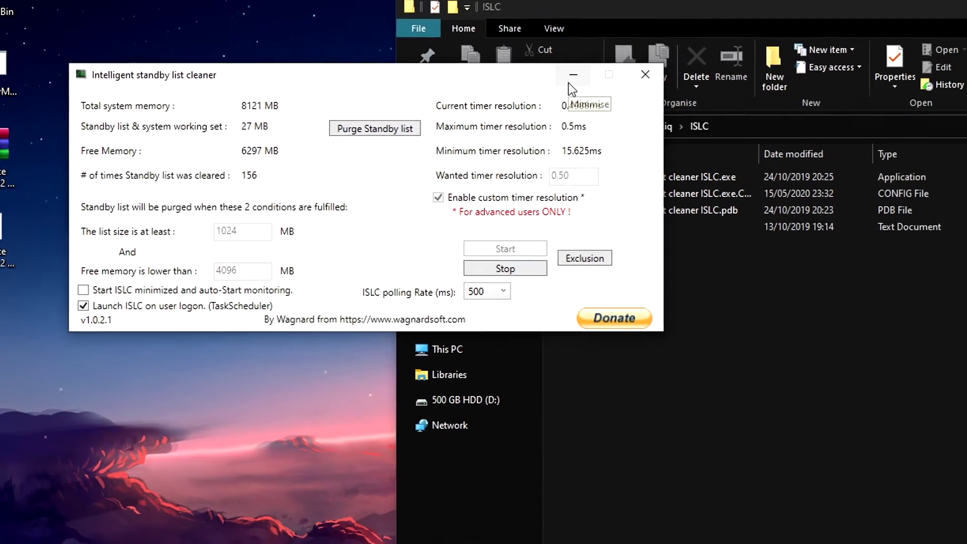
{"action": "left_click", "coordinate": [724, 80]}
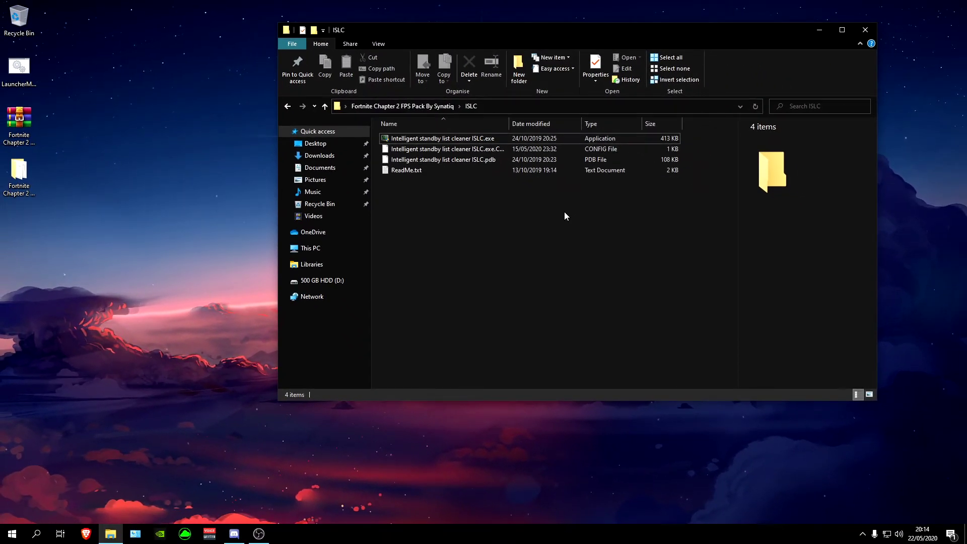
{"action": "left_click", "coordinate": [864, 29]}
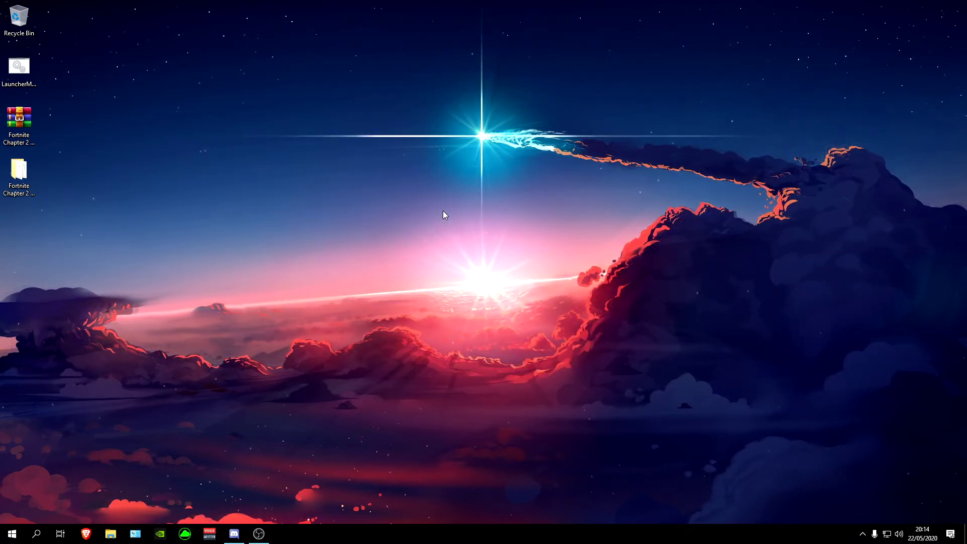
{"action": "left_click", "coordinate": [242, 535]}
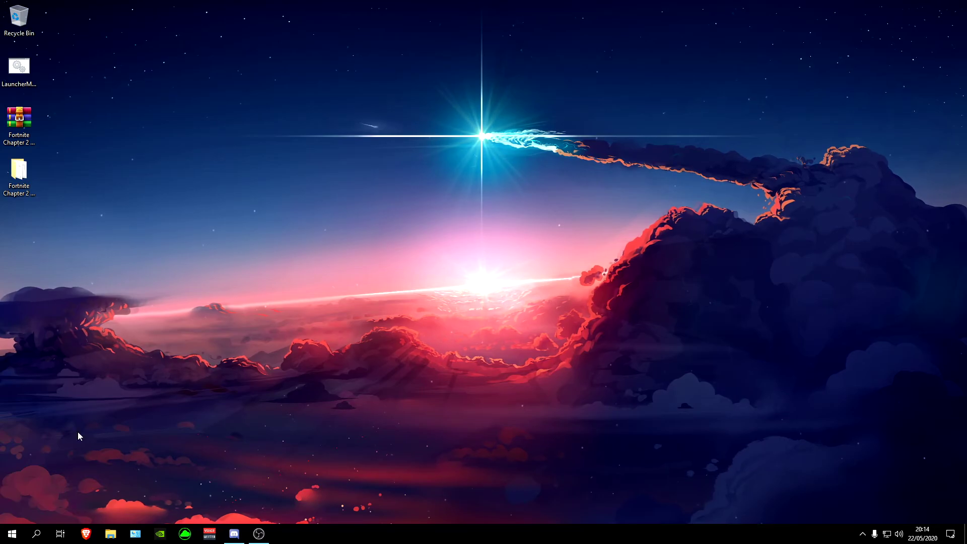
{"action": "left_click", "coordinate": [13, 533]}
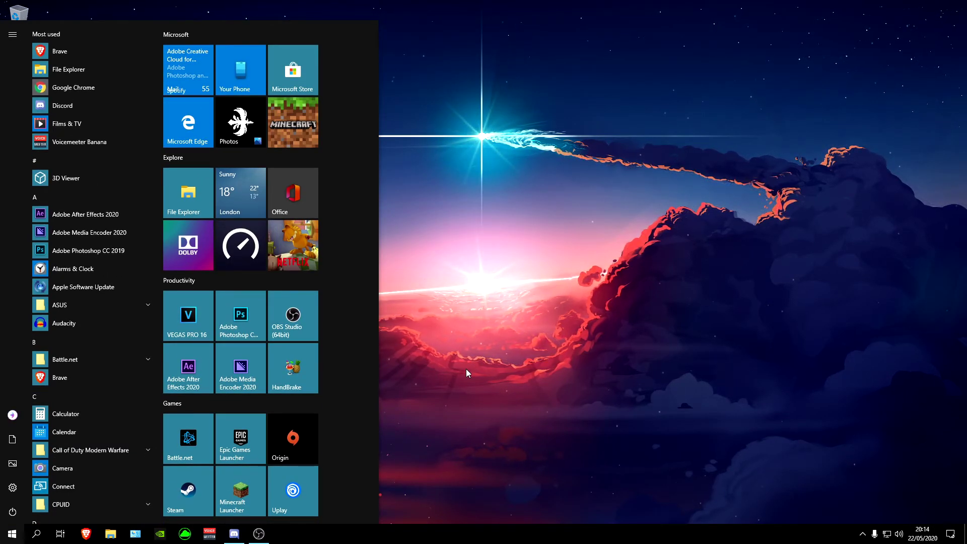
Open AppData\Local via Run and check that the Temp folder holds 22.0 GB in 3,356 files.
{"action": "type", "text": "run"}
{"action": "key", "text": "Return"}
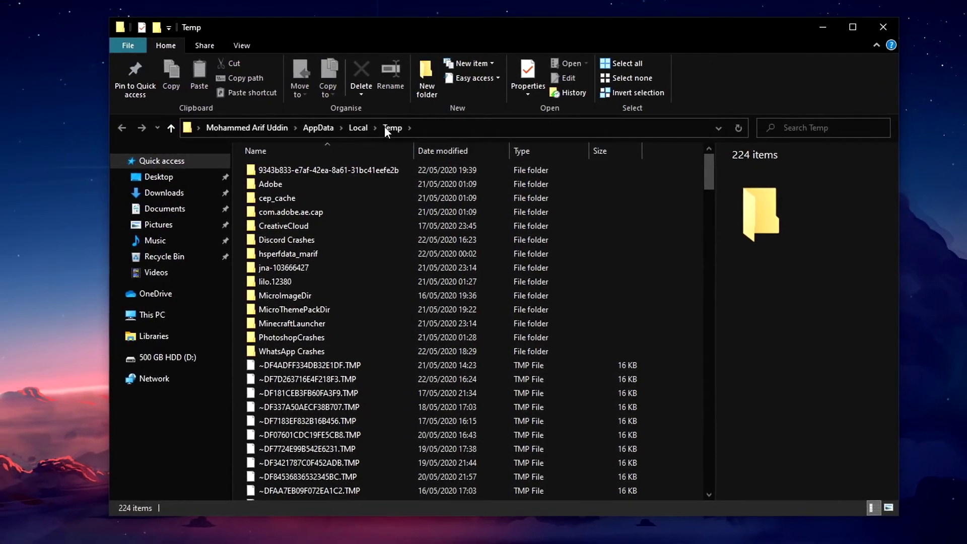
{"action": "left_click", "coordinate": [359, 128]}
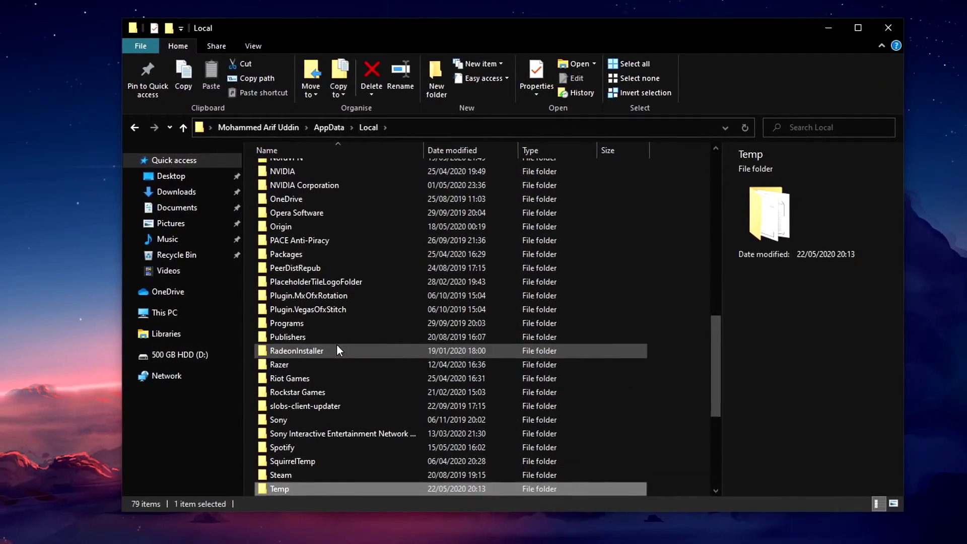
{"action": "right_click", "coordinate": [301, 490]}
{"action": "left_click", "coordinate": [274, 476]}
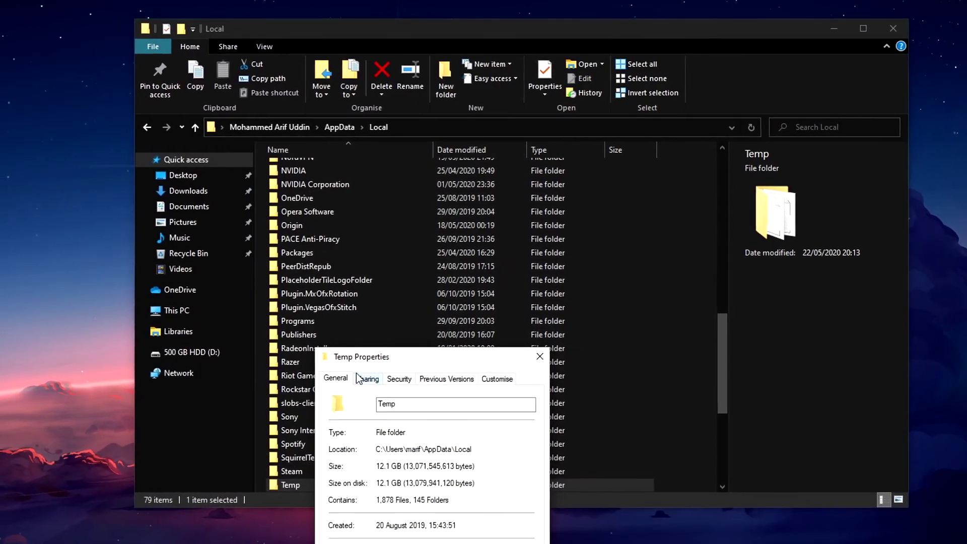
{"action": "left_click_drag", "start_coordinate": [367, 364], "coordinate": [535, 105]}
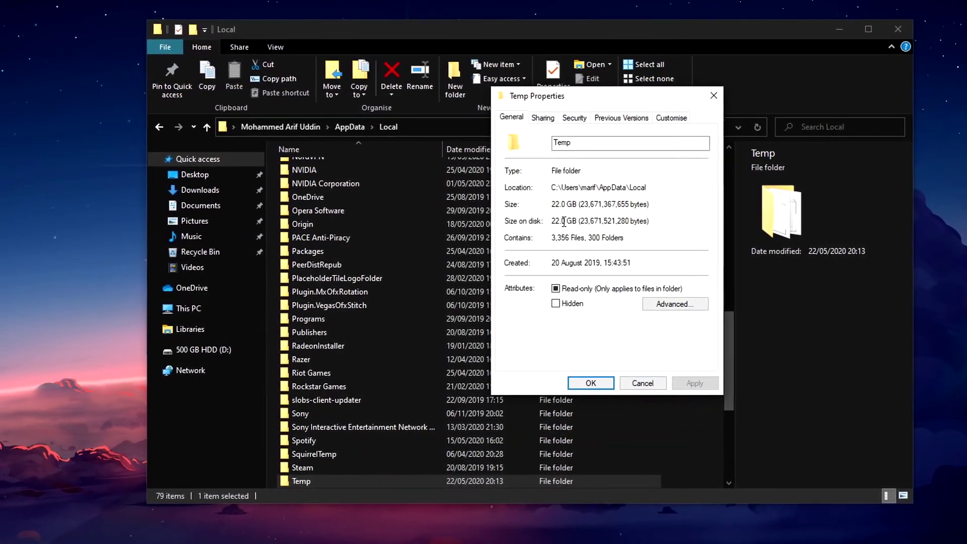
{"action": "left_click", "coordinate": [590, 382]}
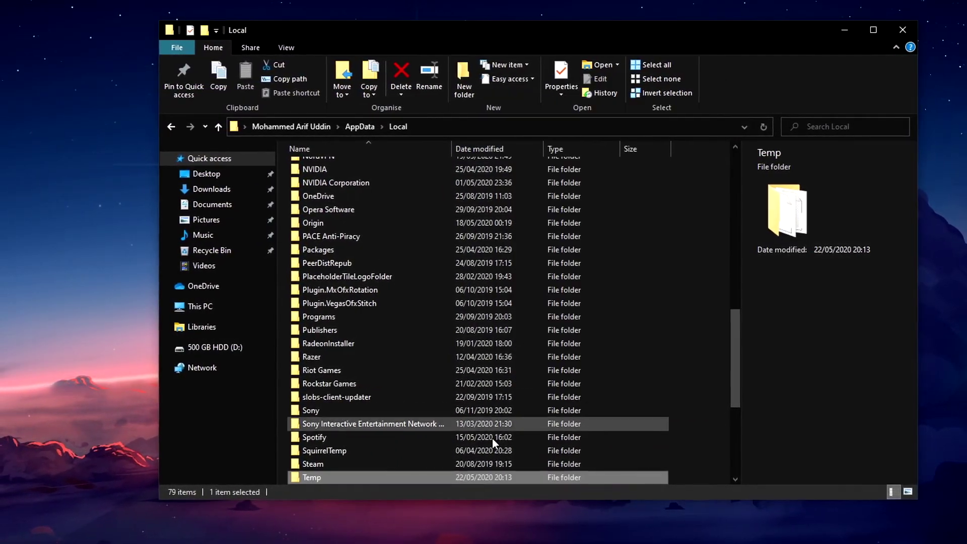
Permanently delete all 224 items in Temp, skipping every file still in use.
{"action": "double_click", "coordinate": [418, 475]}
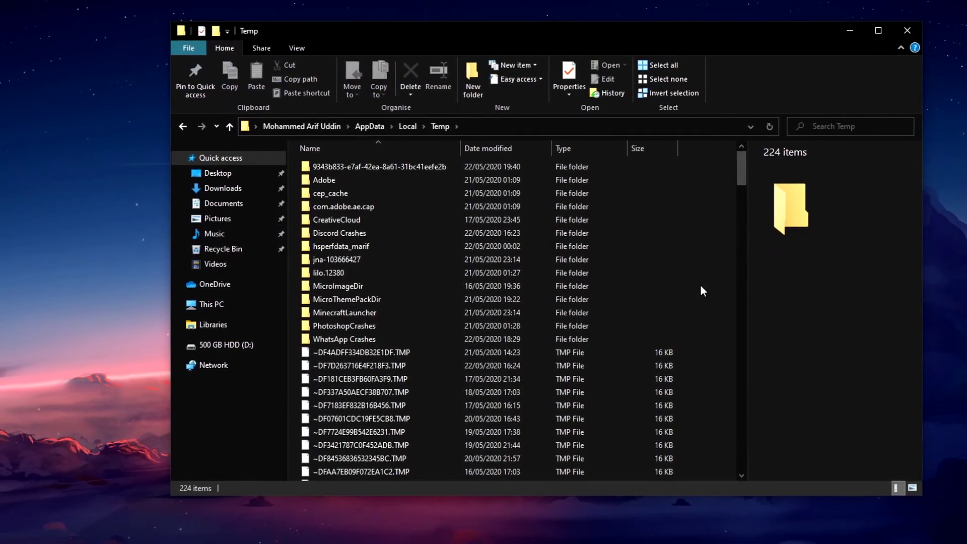
{"action": "key", "text": "ctrl+a"}
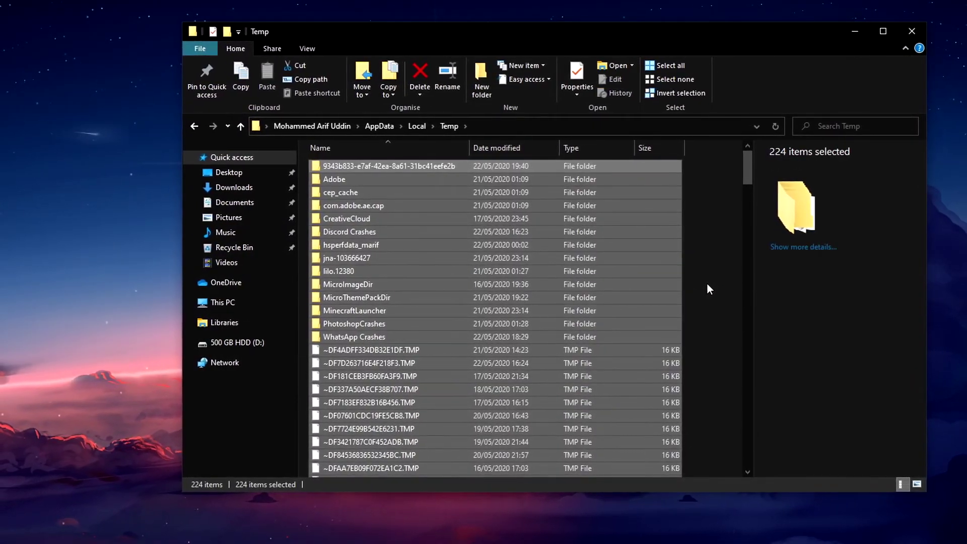
{"action": "key", "text": "Delete"}
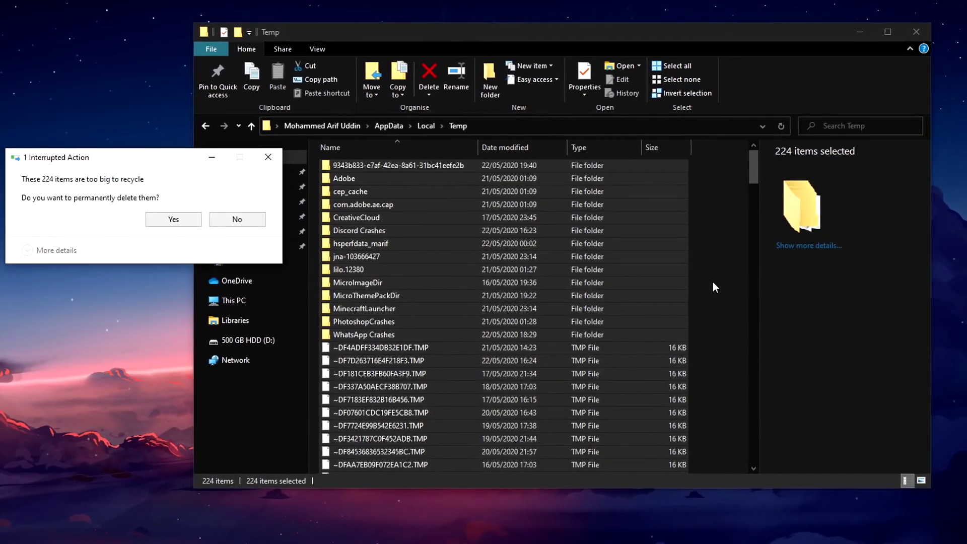
{"action": "left_click", "coordinate": [193, 221]}
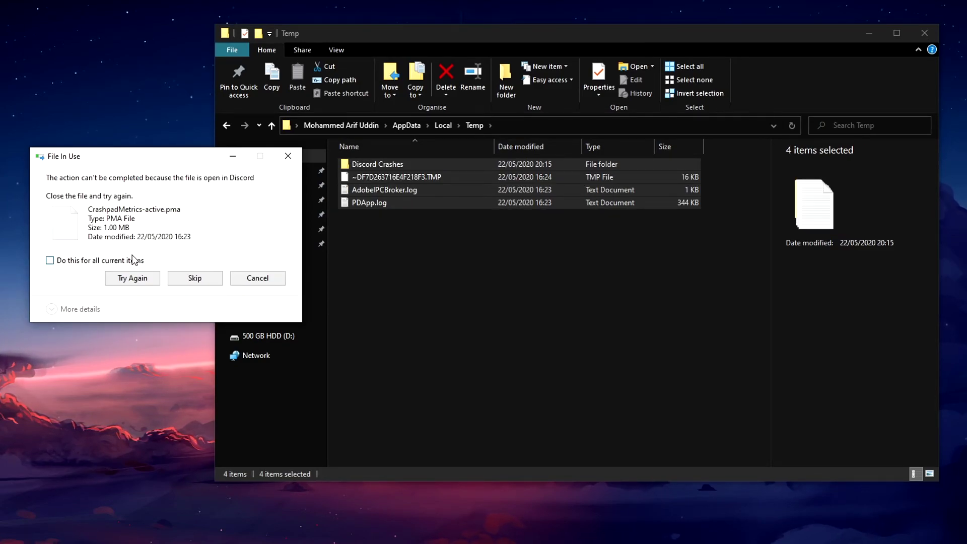
{"action": "left_click", "coordinate": [126, 262]}
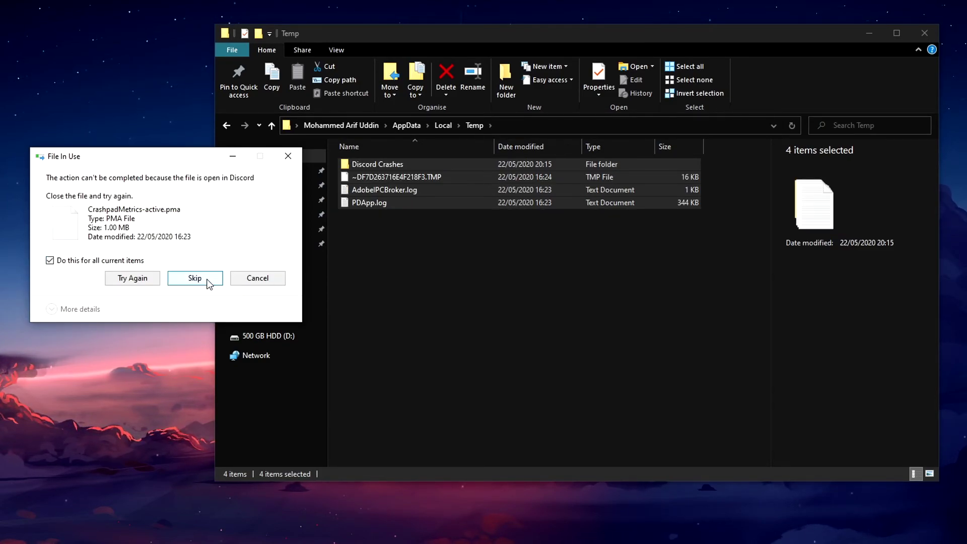
{"action": "left_click", "coordinate": [208, 280]}
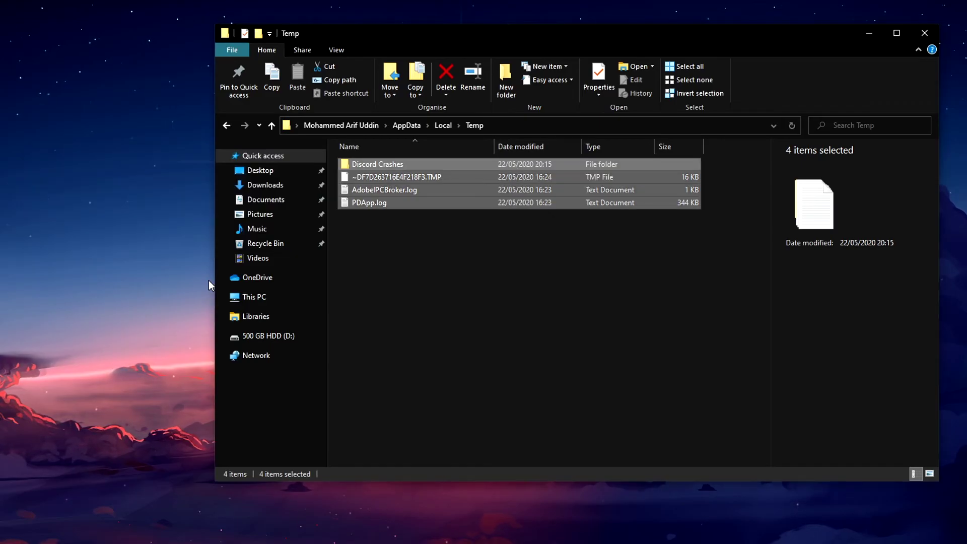